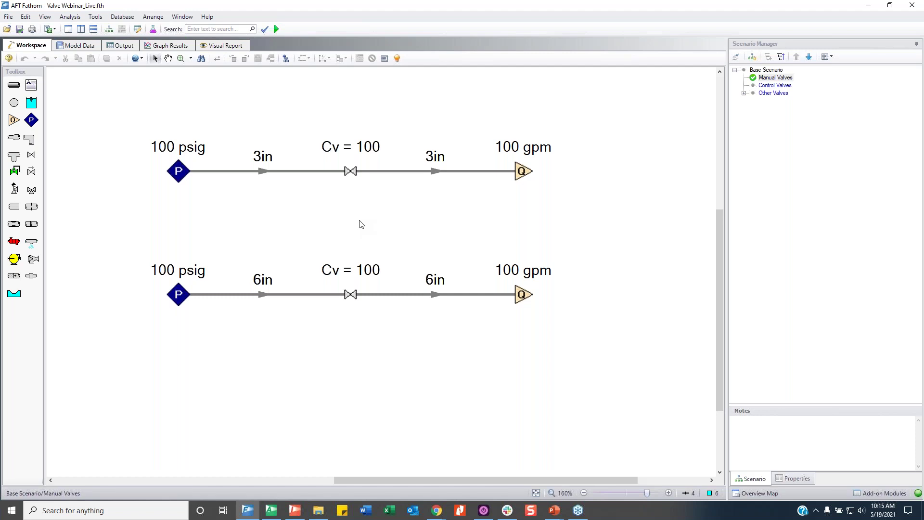
Step: Browse the handbook loss data for the valve between the 3in pipes, then return its data source to User Specified
left_click(352, 172)
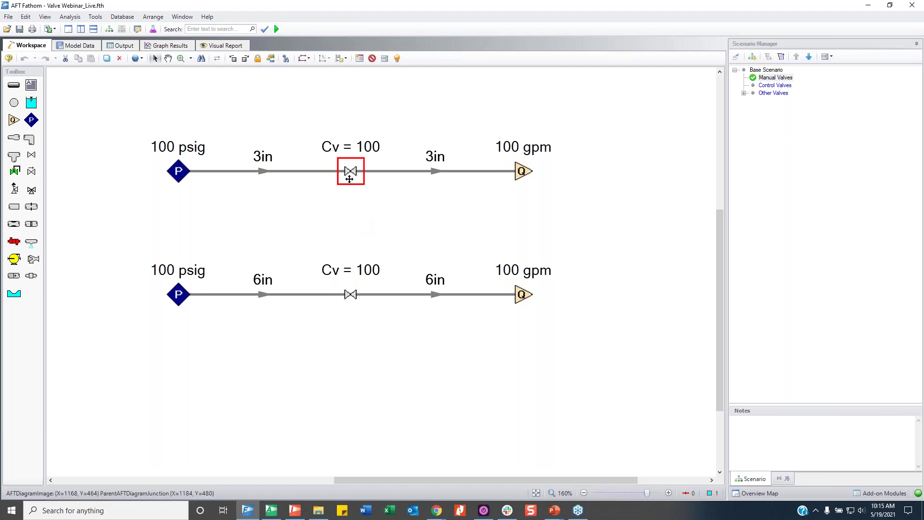
double_click(349, 179)
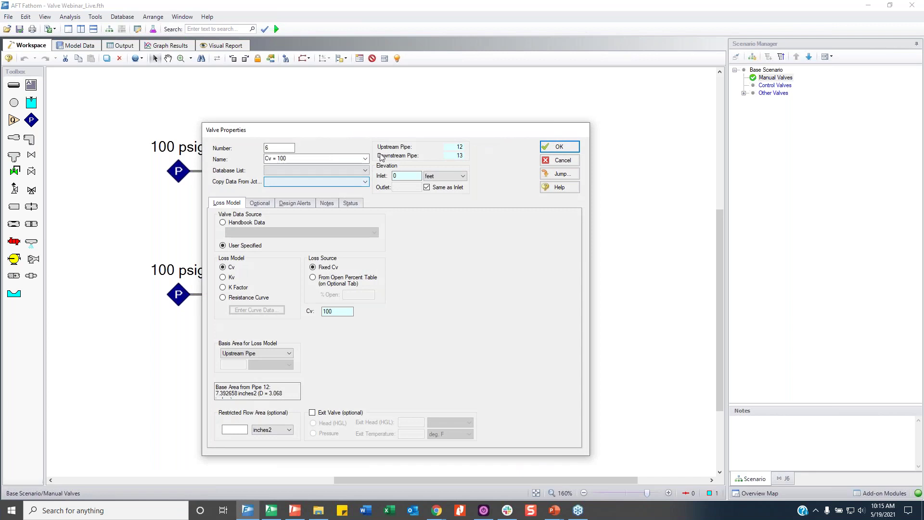
left_click_drag(405, 130, 442, 36)
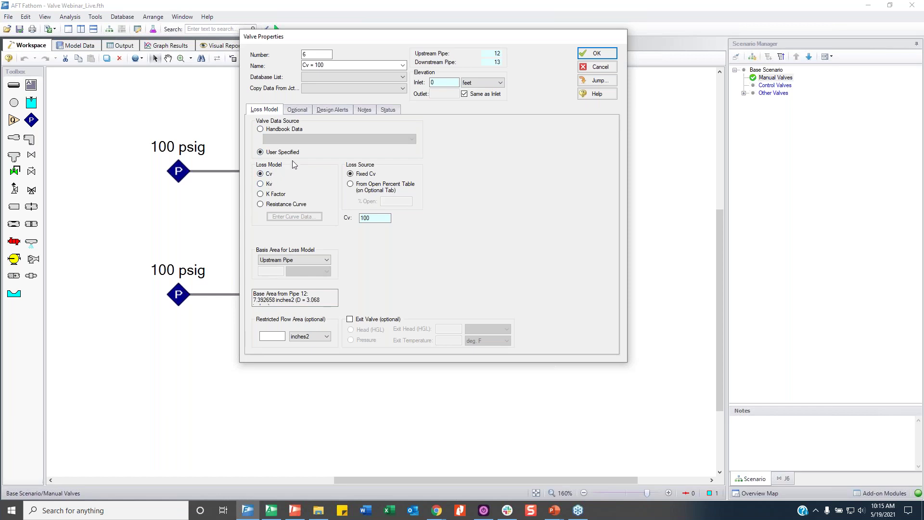
left_click(287, 130)
left_click(297, 139)
scroll(318, 164, "down", 5)
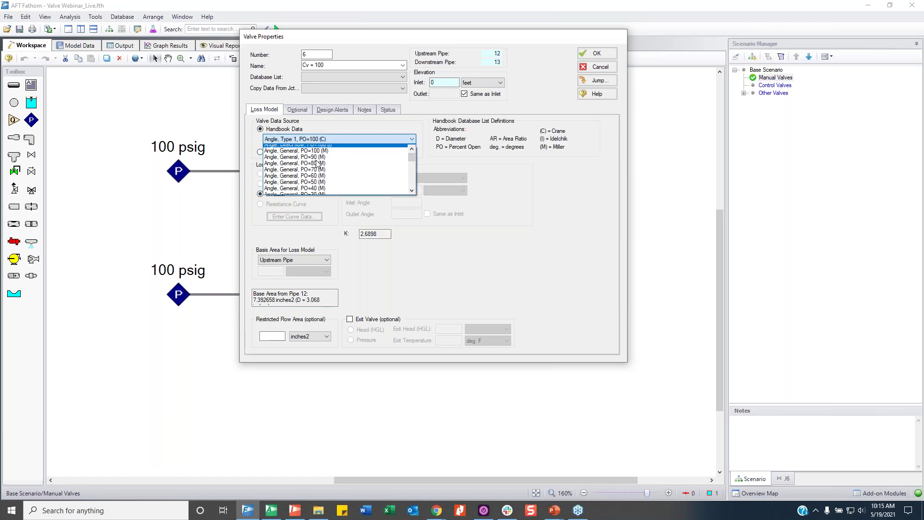
scroll(318, 164, "down", 3)
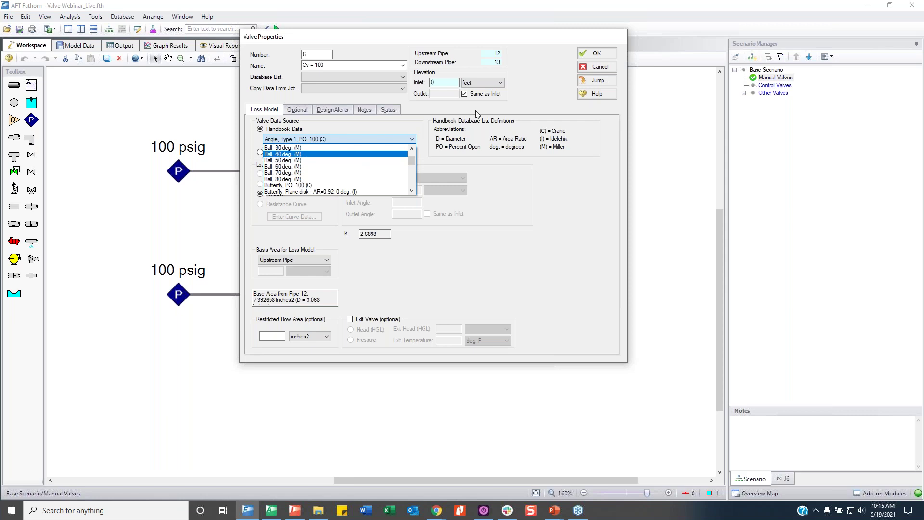
left_click(563, 146)
left_click(290, 151)
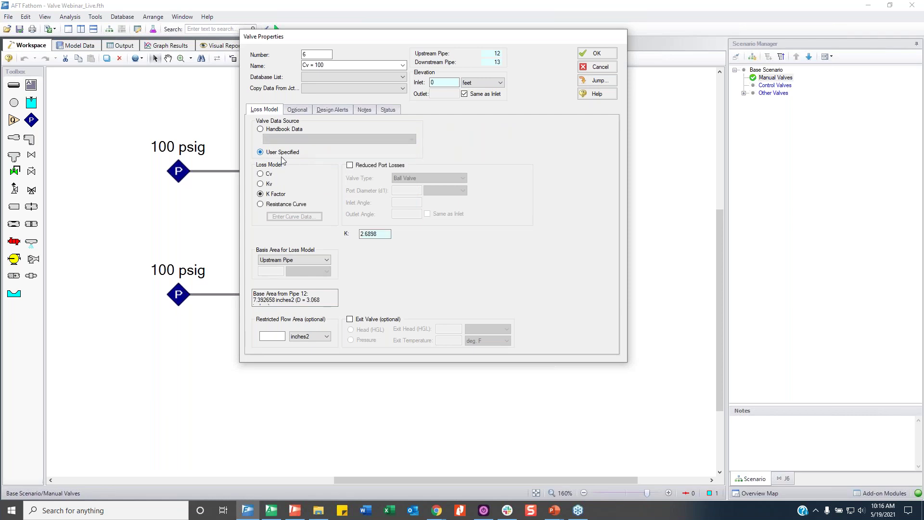
left_click(268, 174)
left_click_drag(377, 218, 360, 218)
type("1010")
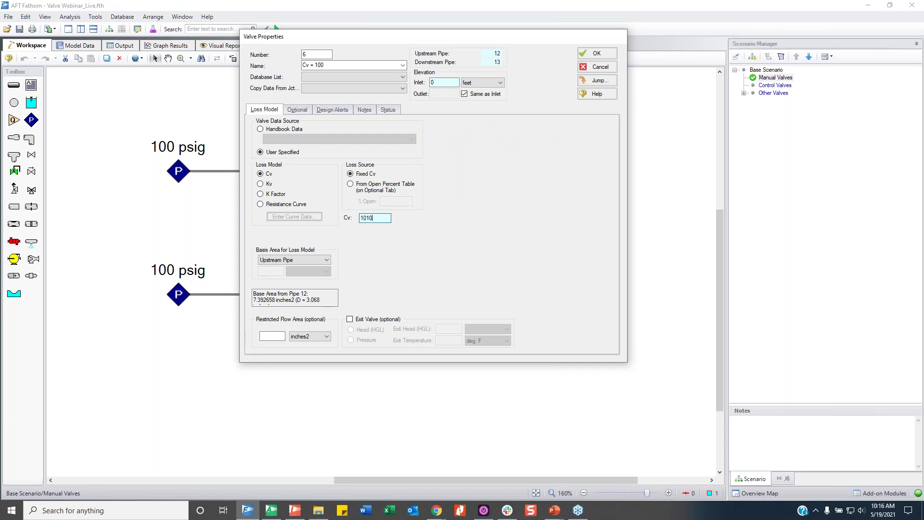
key("BackSpace")
key("BackSpace")
left_click(598, 68)
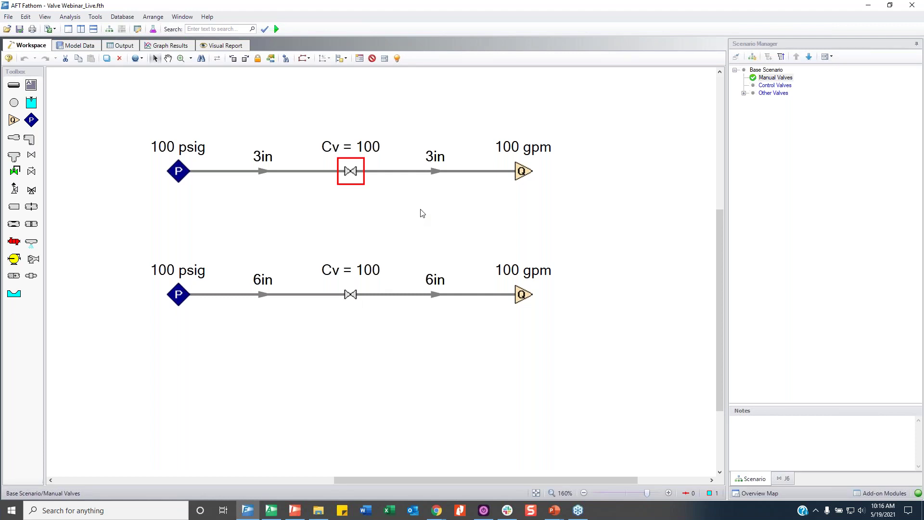
Step: Run the Manual Valves scenario and display its output results at a readable size
key("ctrl+r")
left_click(444, 255)
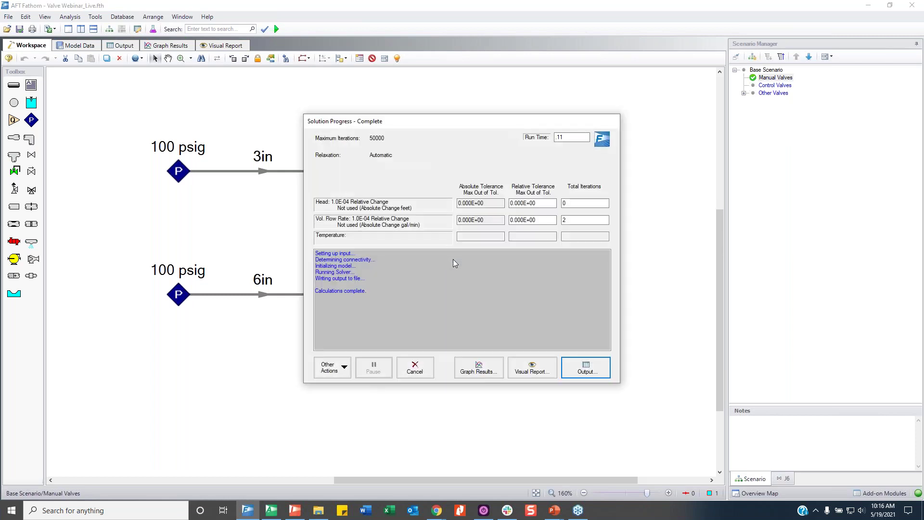
left_click(586, 367)
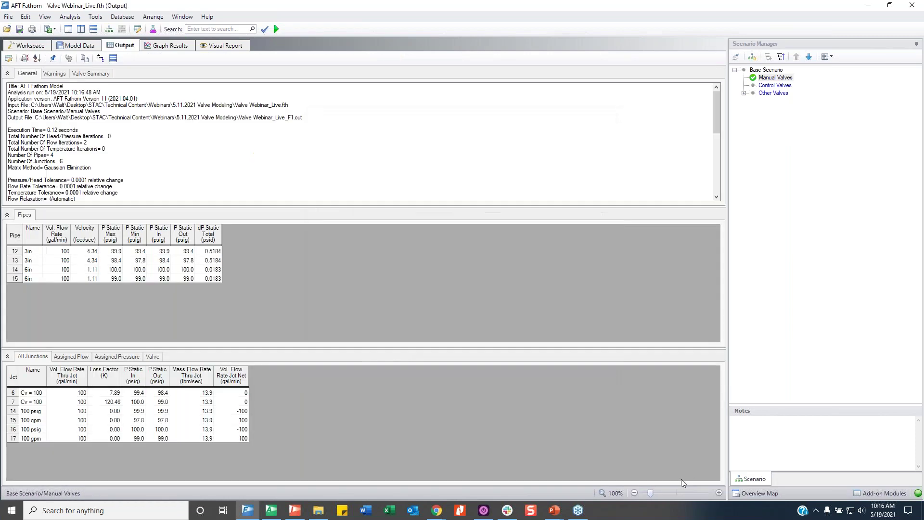
left_click(719, 493)
left_click(719, 494)
left_click(719, 494)
left_click(718, 494)
left_click(718, 493)
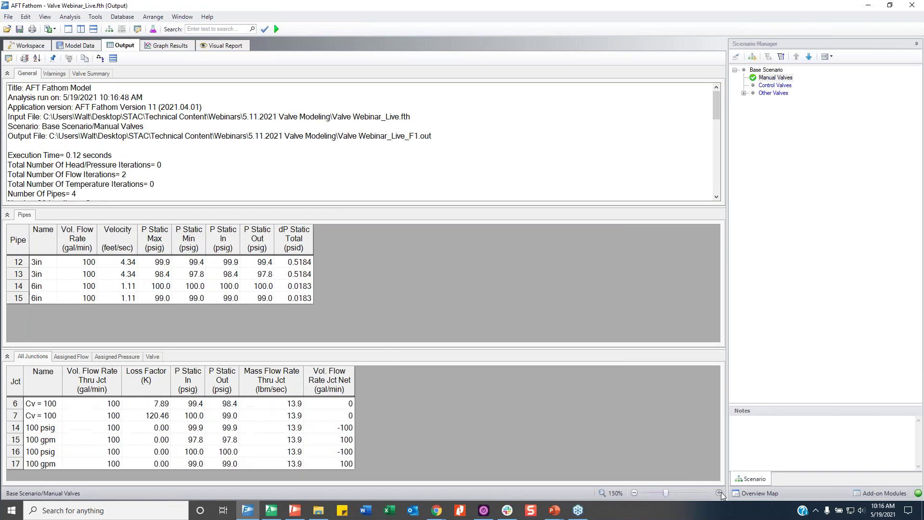
left_click(719, 493)
left_click(719, 493)
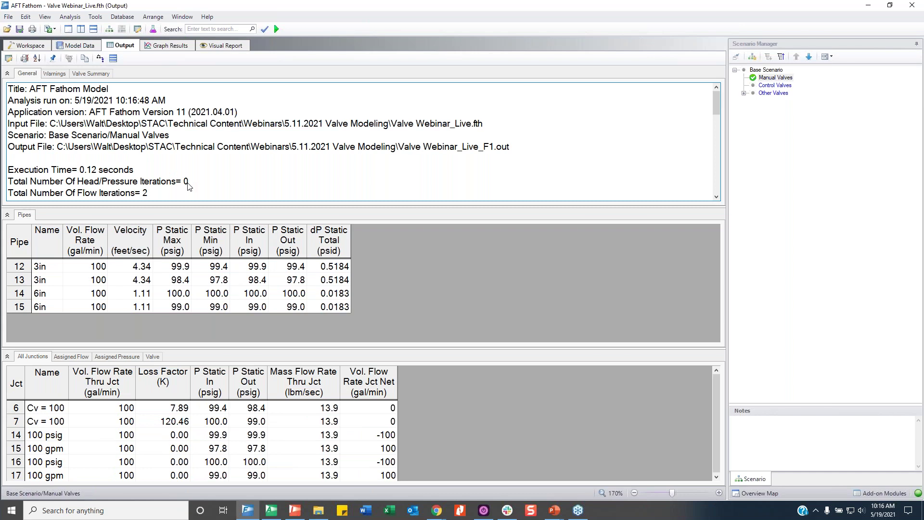
Step: Show the valve summary in the output and collapse the pipes and junctions sections
left_click(99, 74)
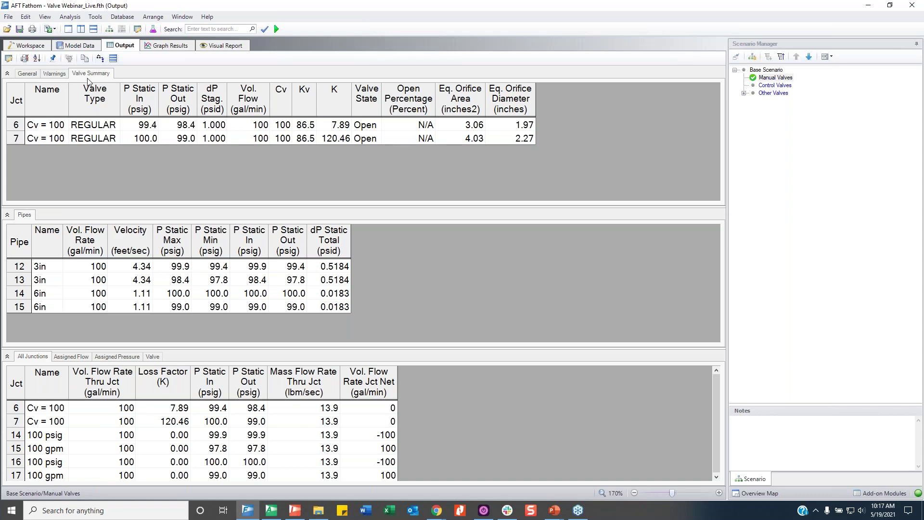
left_click(7, 215)
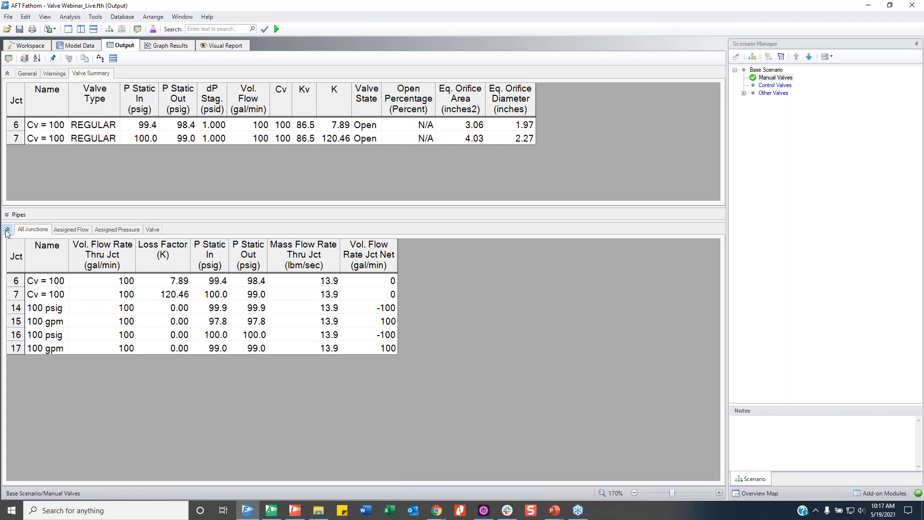
left_click(7, 229)
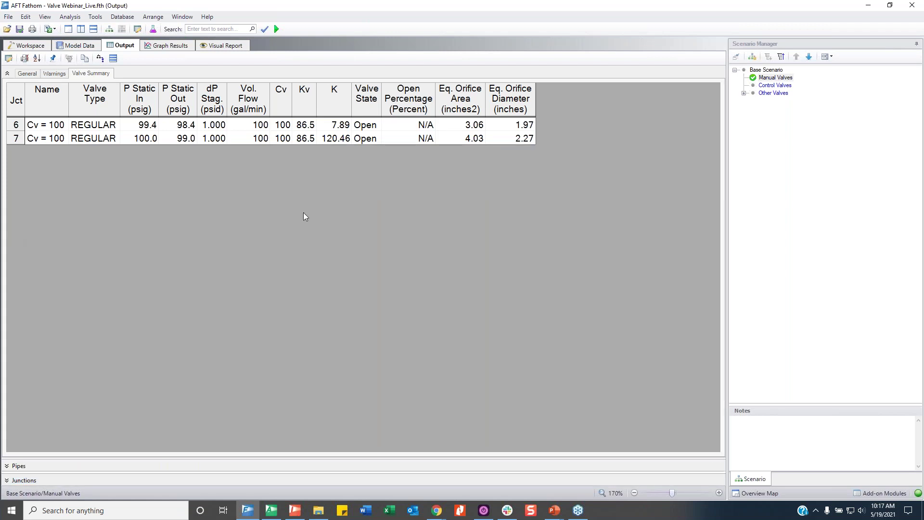
left_click(720, 493)
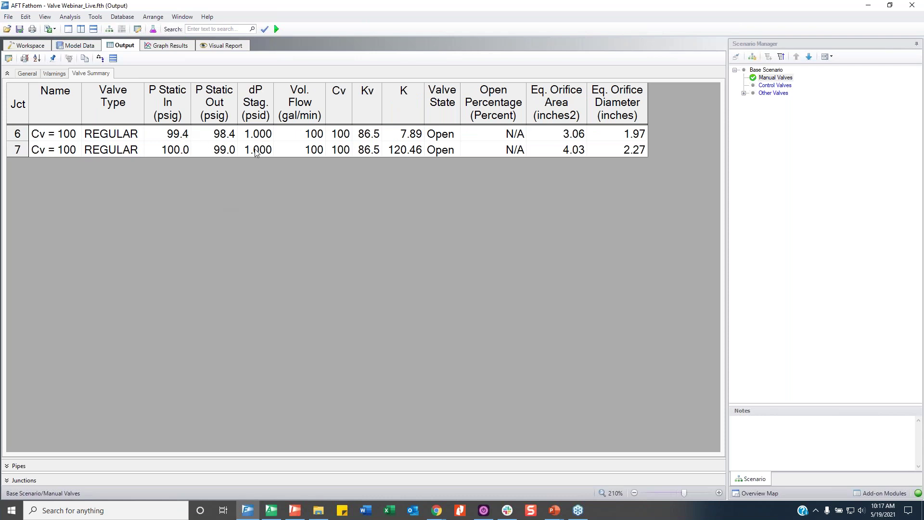
Step: Compare the Cv, K, inlet pressure, stagnation pressure drop and volumetric flow of the two valves in the valve summary
left_click_drag(318, 137, 343, 150)
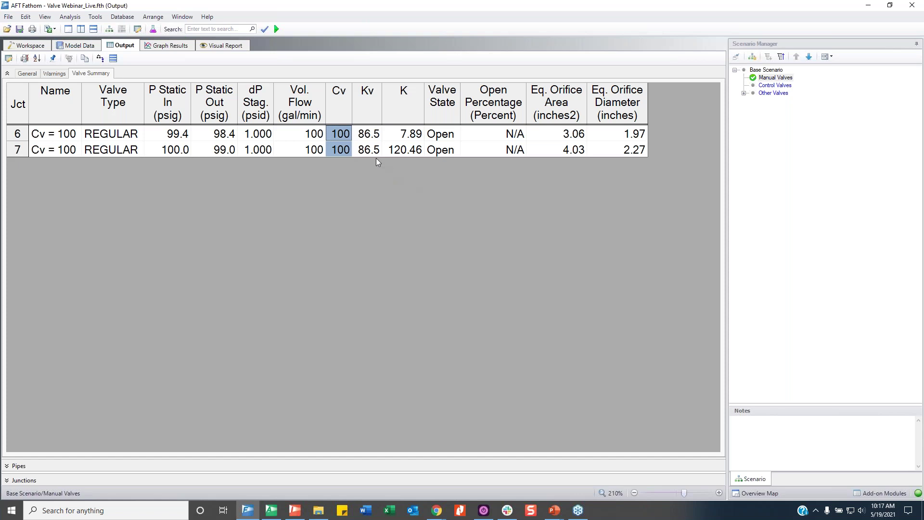
left_click(406, 140)
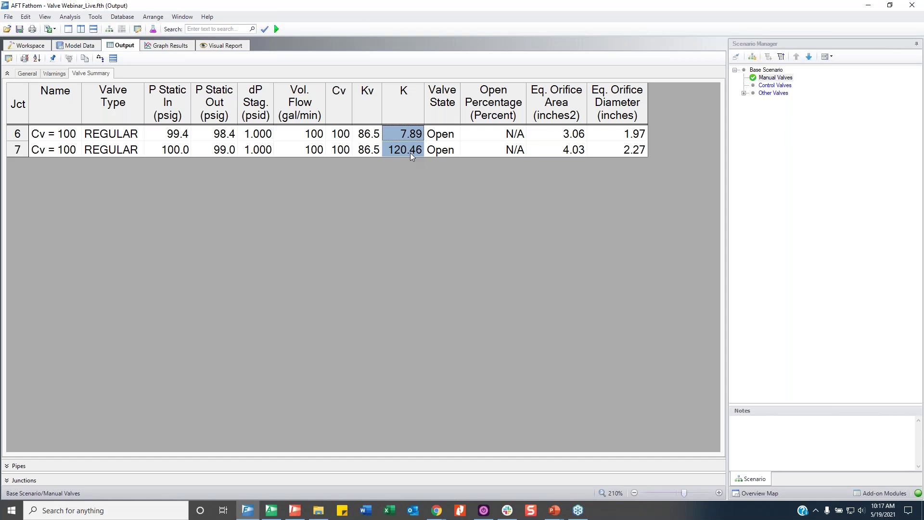
left_click_drag(343, 140, 343, 150)
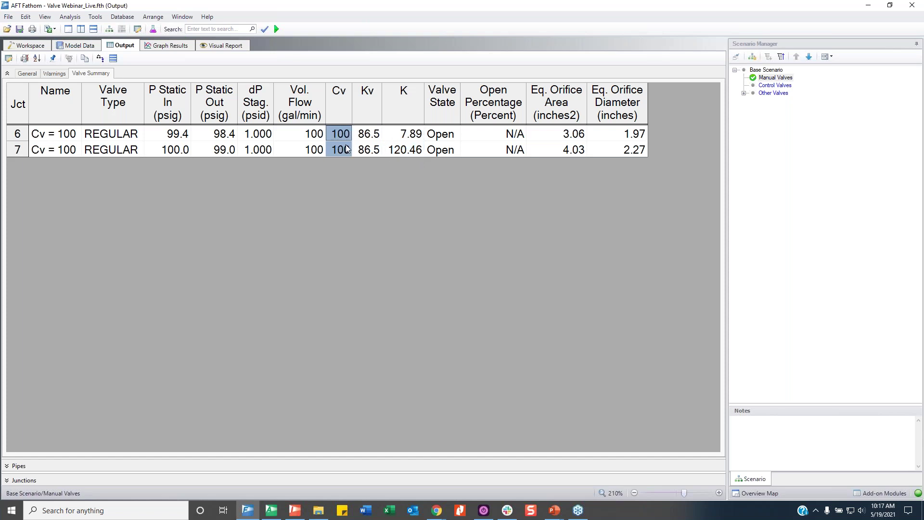
left_click_drag(189, 139, 190, 148)
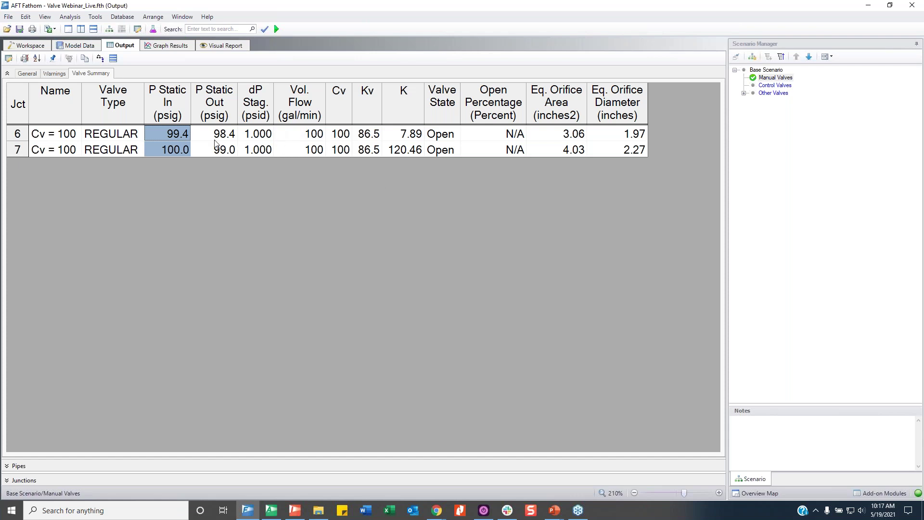
left_click(257, 139)
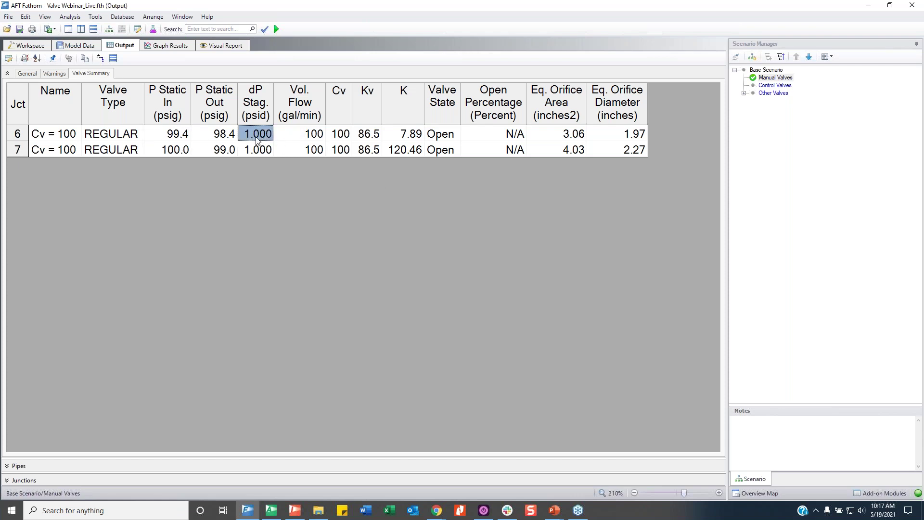
left_click(343, 138)
left_click(308, 142)
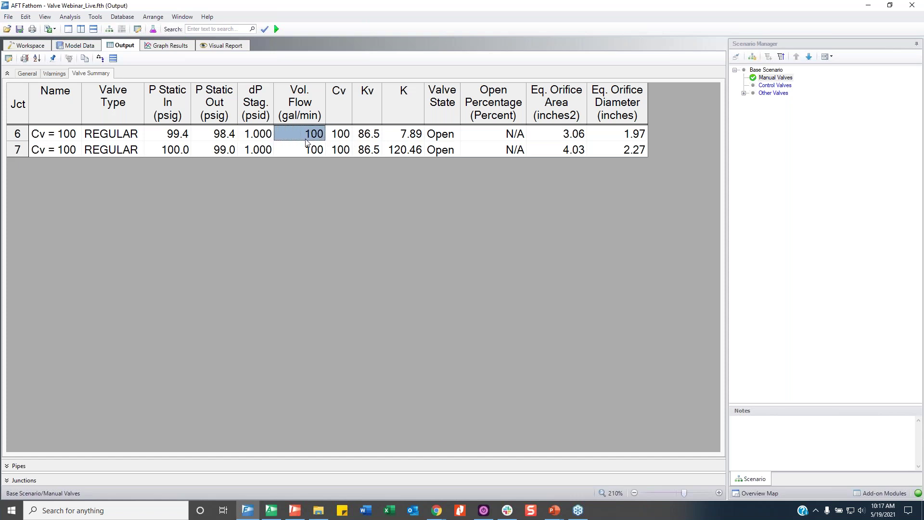
left_click(269, 139)
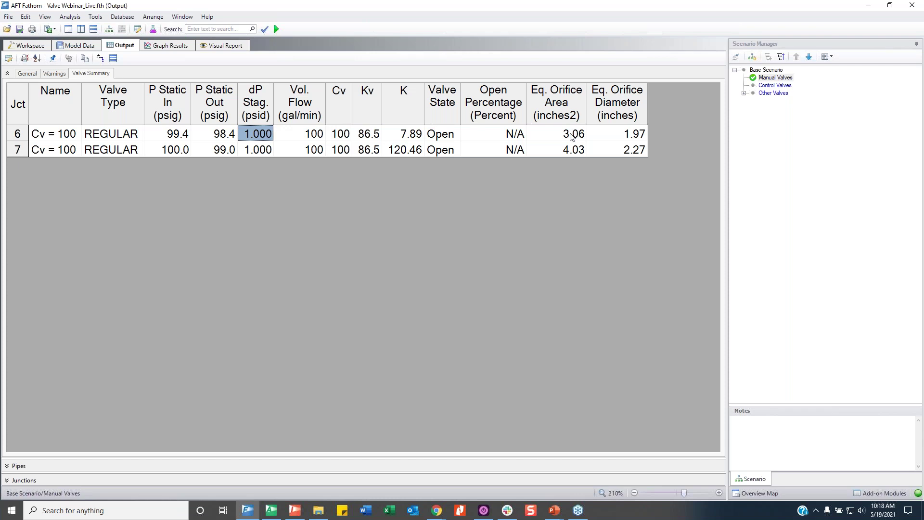
Step: Examine the equivalent orifice area and diameter of both valves against the 3in and 6in pipes in the model
left_click_drag(573, 135, 619, 154)
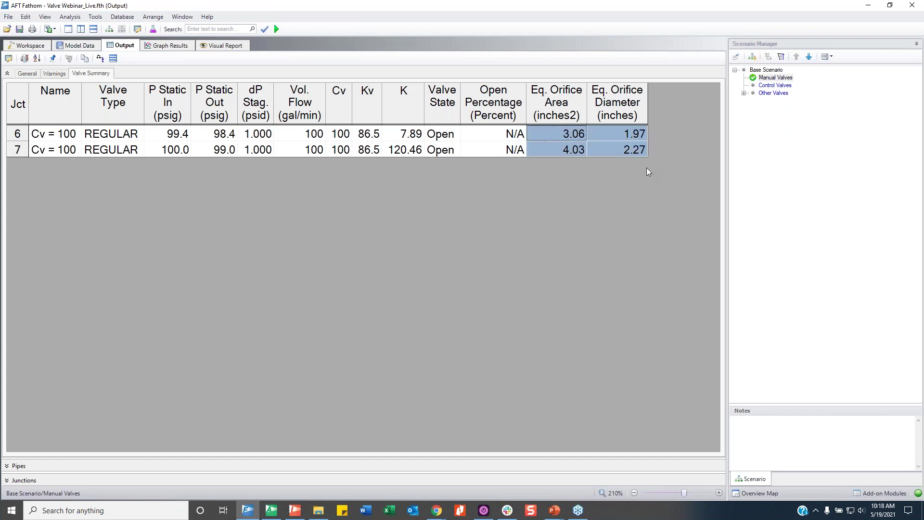
left_click(616, 153)
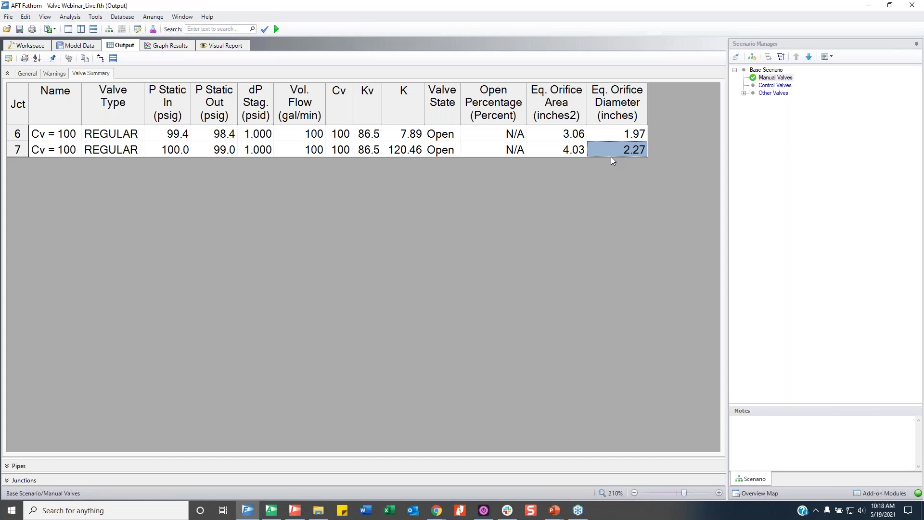
left_click(617, 109)
left_click(33, 46)
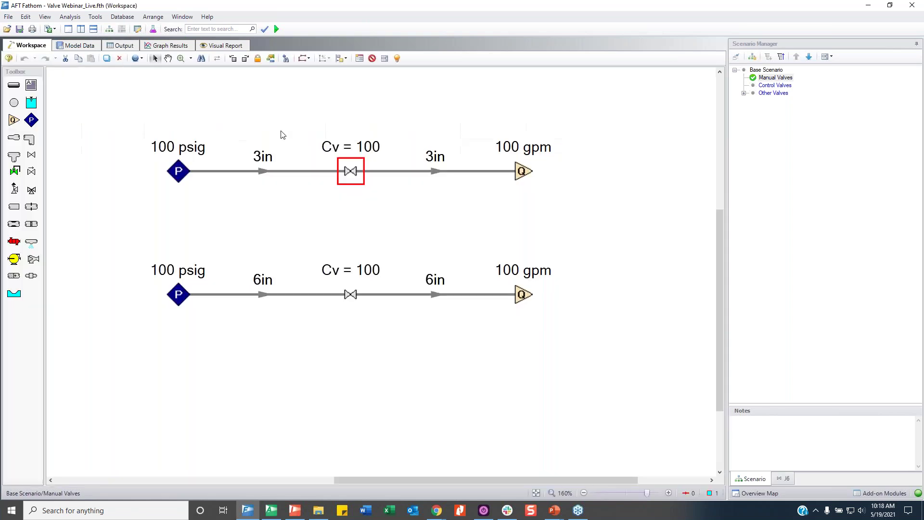
left_click(124, 46)
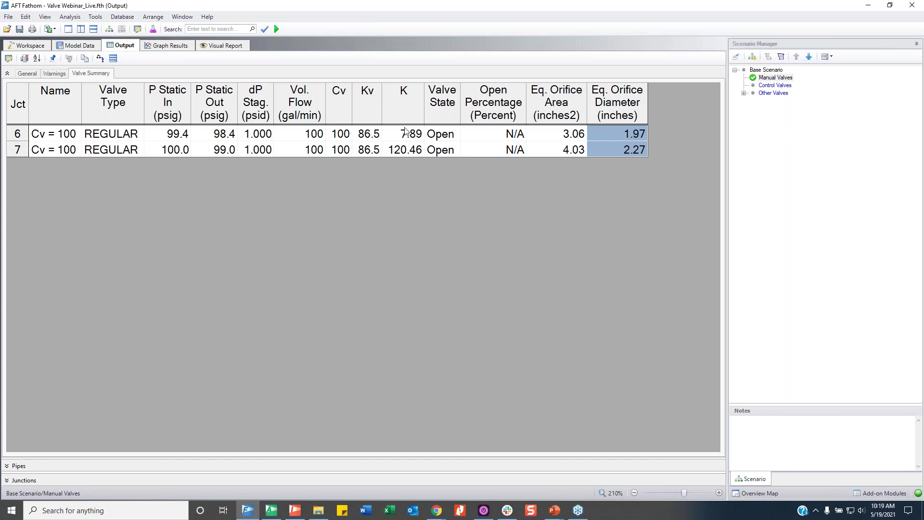
Step: Create a child scenario named "% Open Table" under the Manual Valves scenario
left_click(33, 46)
right_click(775, 80)
left_click(809, 94)
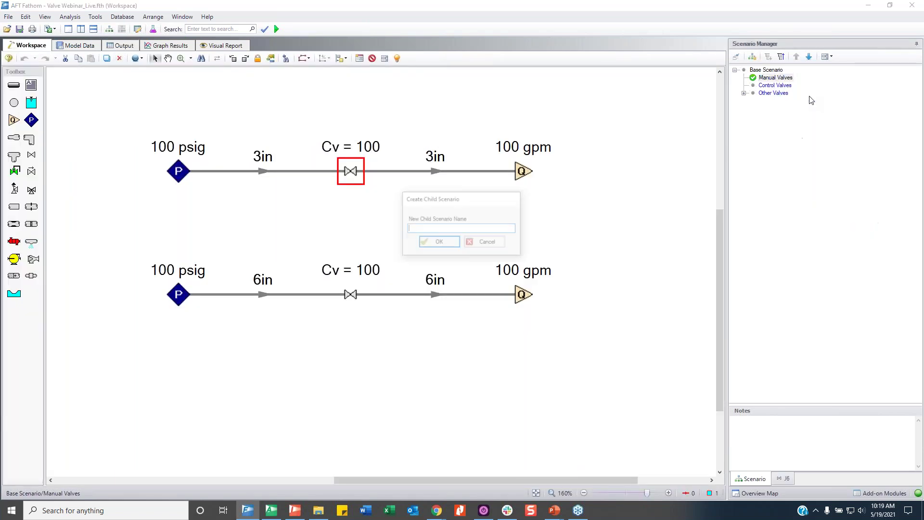
type("% Open Table")
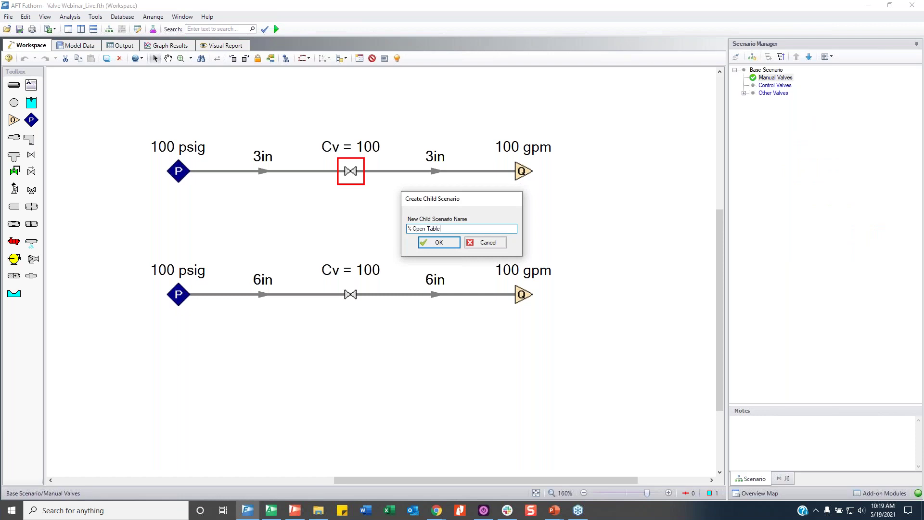
key("Return")
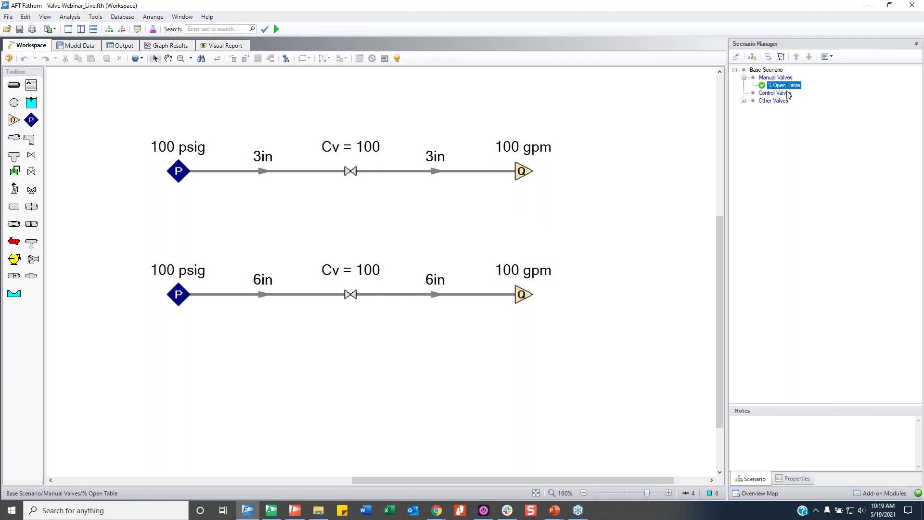
Step: Generate pre-defined Butterfly Cv vs. open percent data with a full open Cv of 200 for the 3in line's valve
left_click(349, 174)
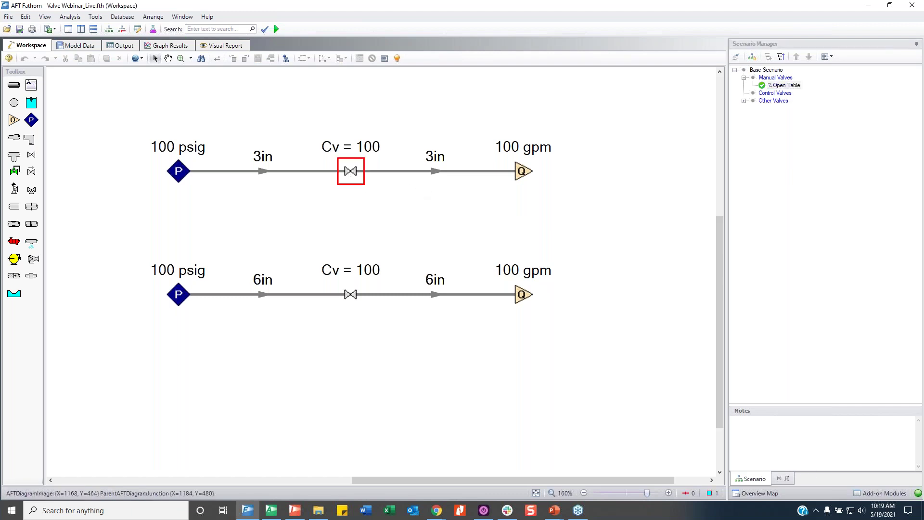
double_click(350, 173)
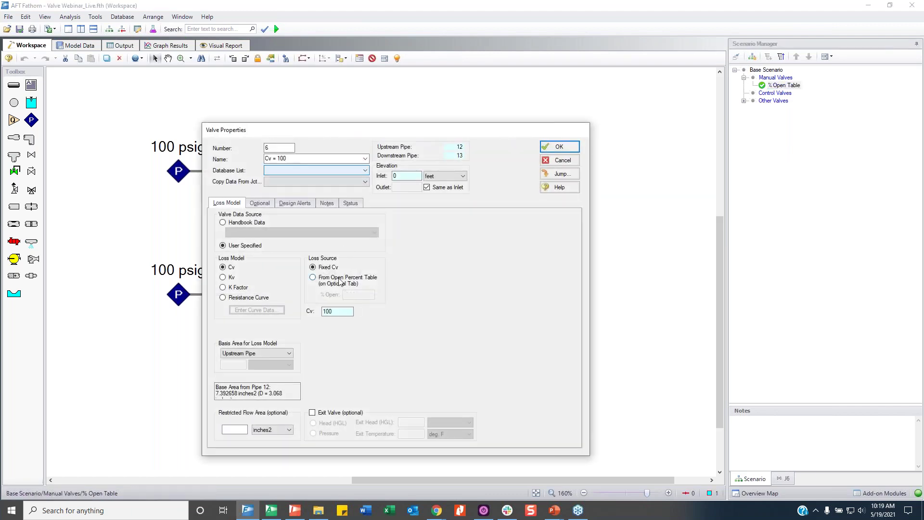
left_click(337, 311)
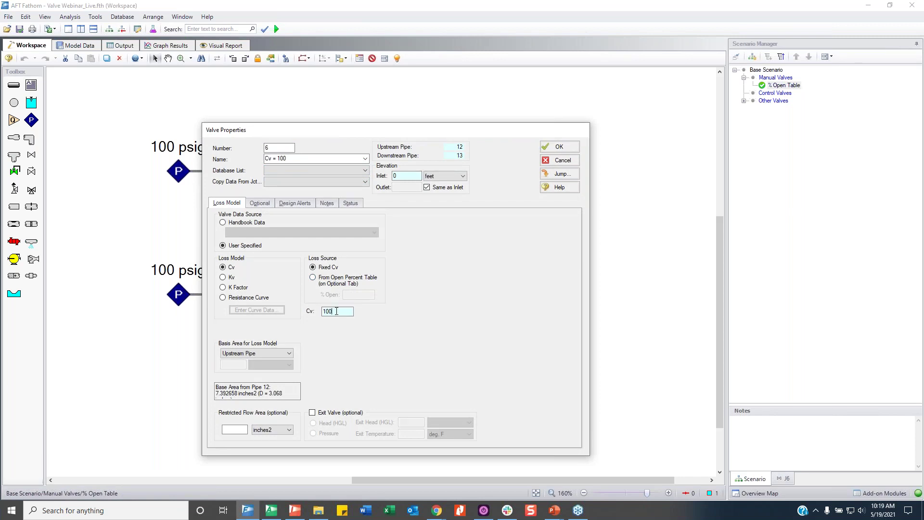
left_click(261, 204)
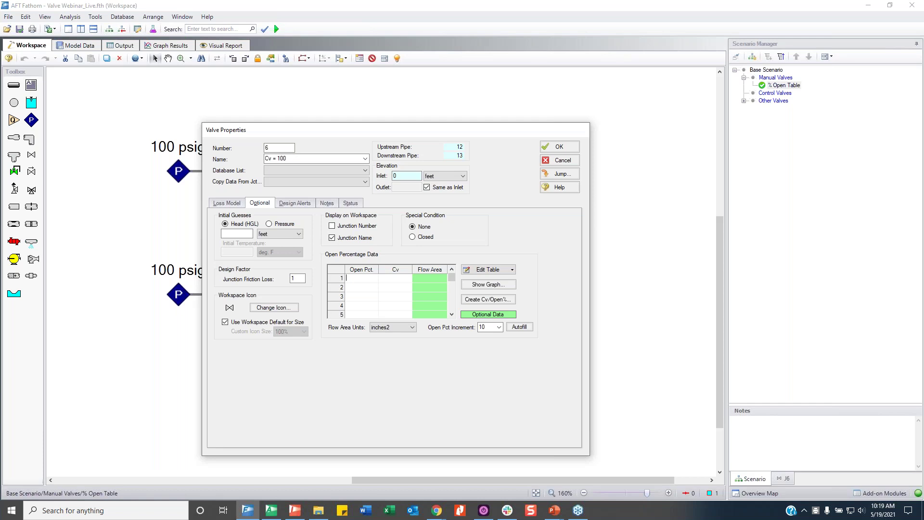
left_click(472, 300)
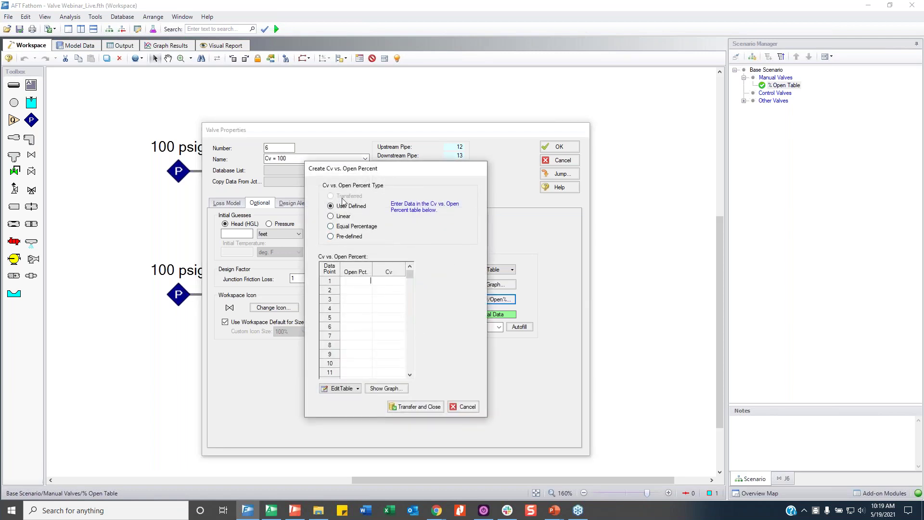
left_click(343, 239)
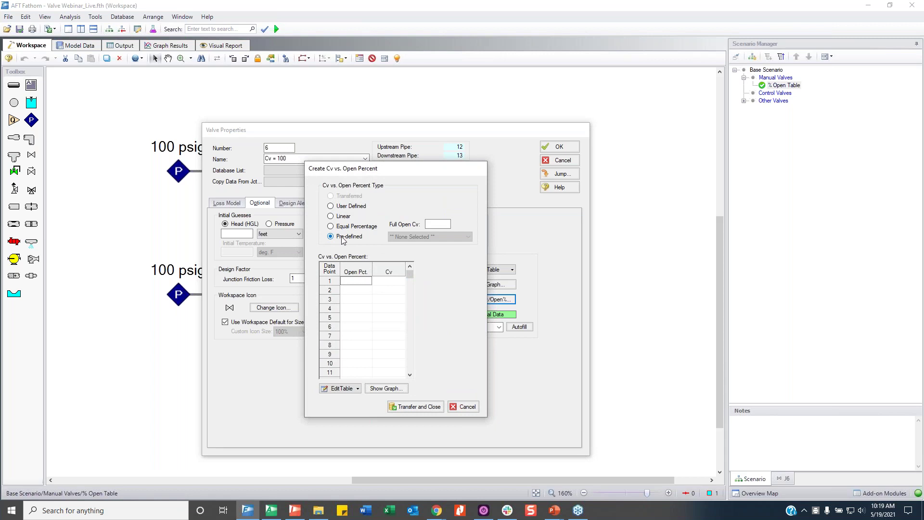
left_click(435, 224)
type("200")
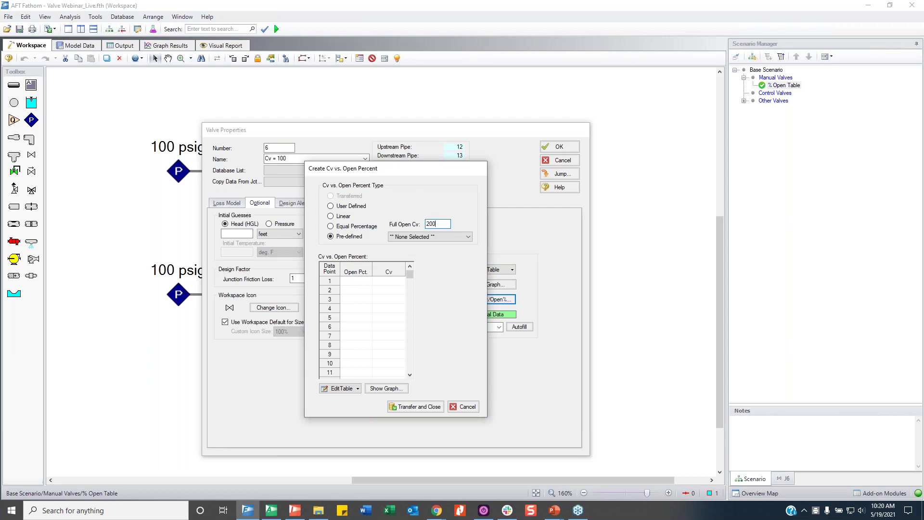
left_click(436, 237)
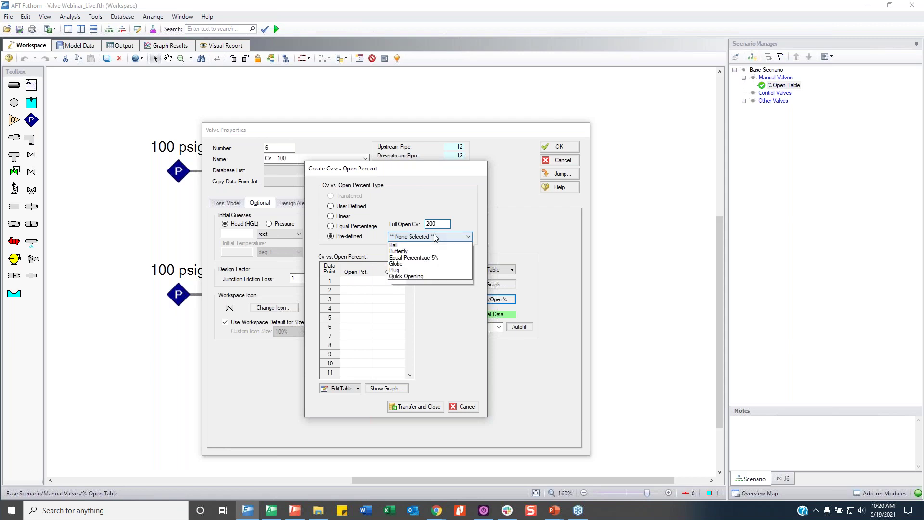
left_click(423, 259)
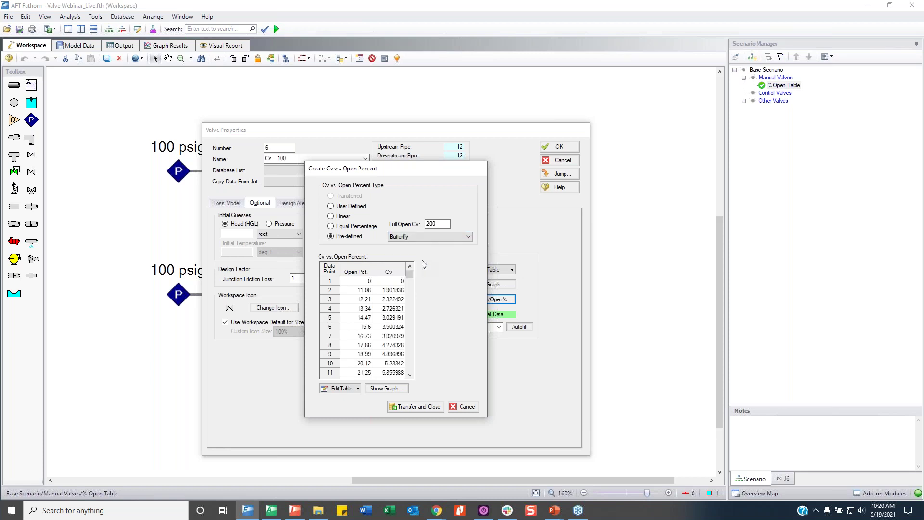
Step: Graph the butterfly Cv curve, transfer its data to the 3in line's valve and accept the valve properties
left_click(386, 389)
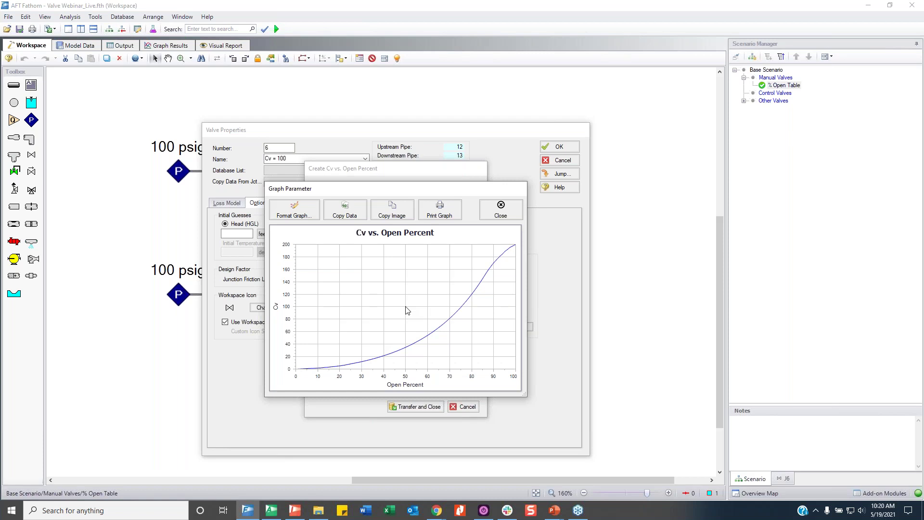
left_click_drag(447, 190, 617, 165)
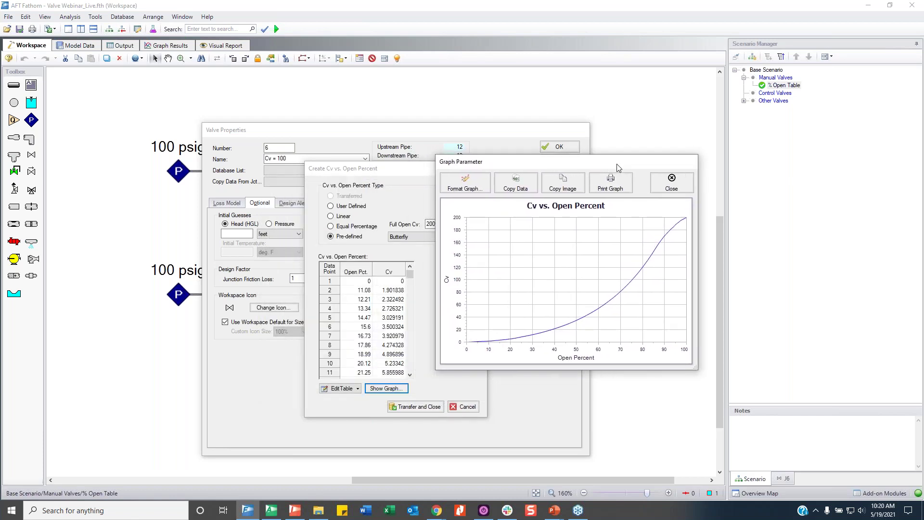
left_click(671, 182)
left_click(419, 407)
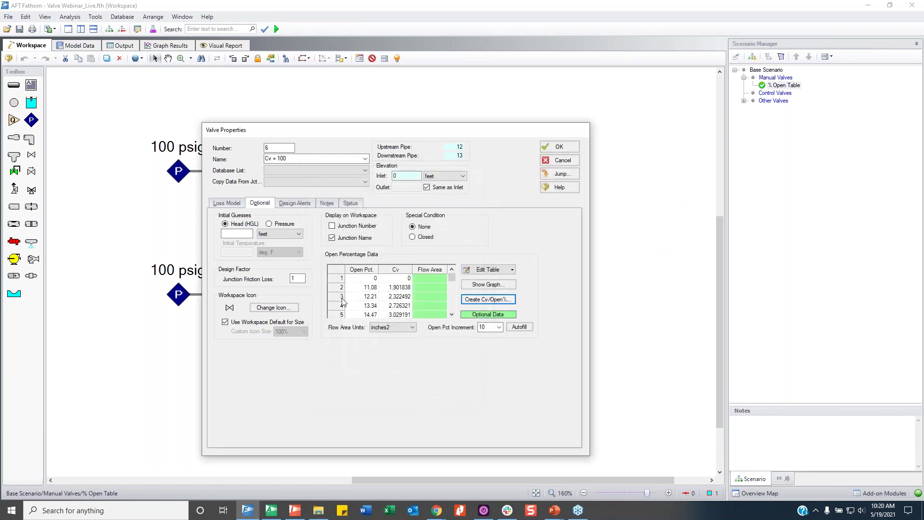
left_click(234, 204)
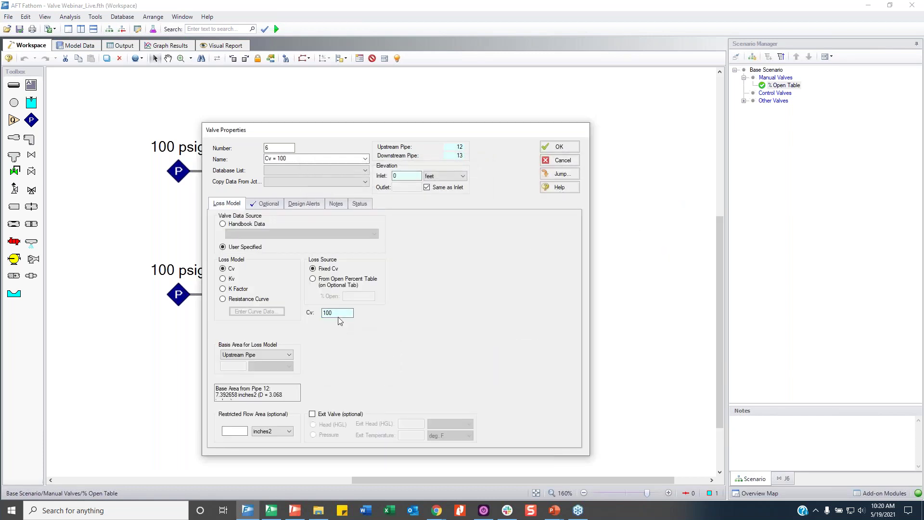
left_click(573, 149)
Step: Generate pre-defined Globe Cv vs. open percent data with a full open Cv of 200 for the 6in line's valve
left_click(368, 293)
left_click(351, 294)
double_click(351, 294)
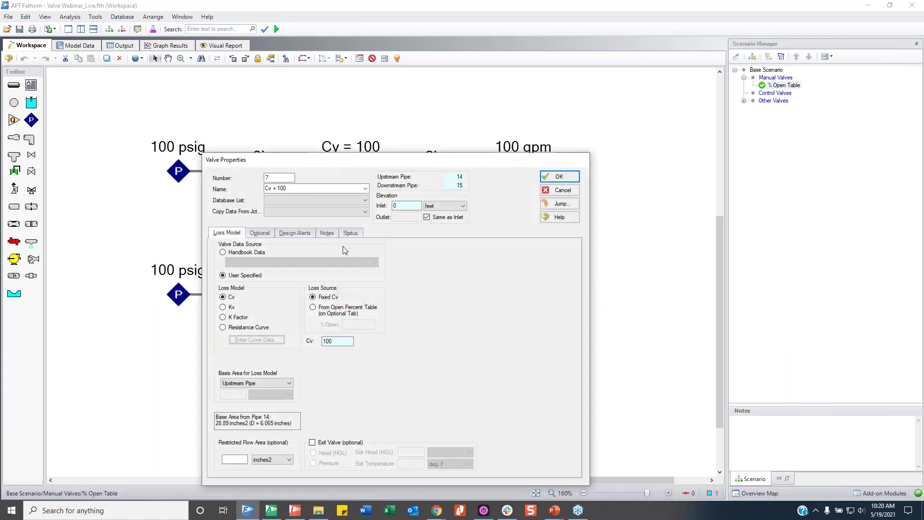
left_click(265, 235)
left_click(486, 329)
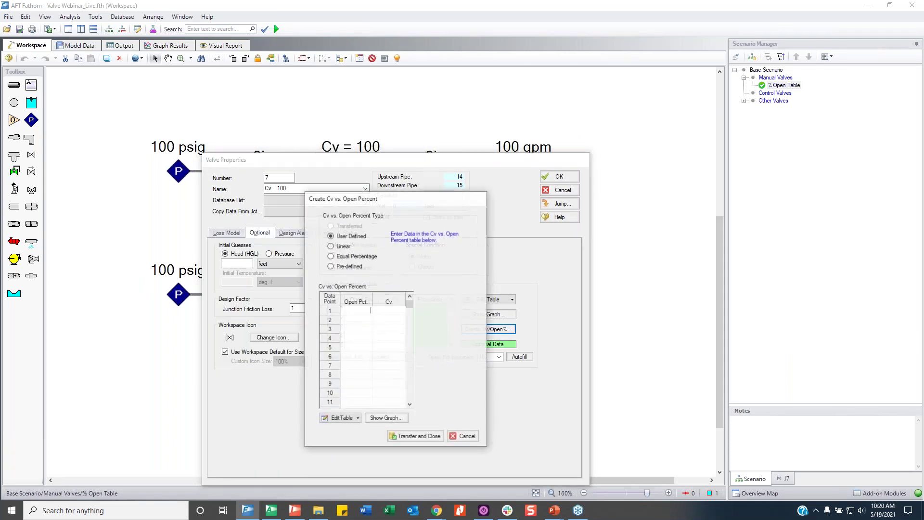
left_click(359, 267)
left_click(428, 254)
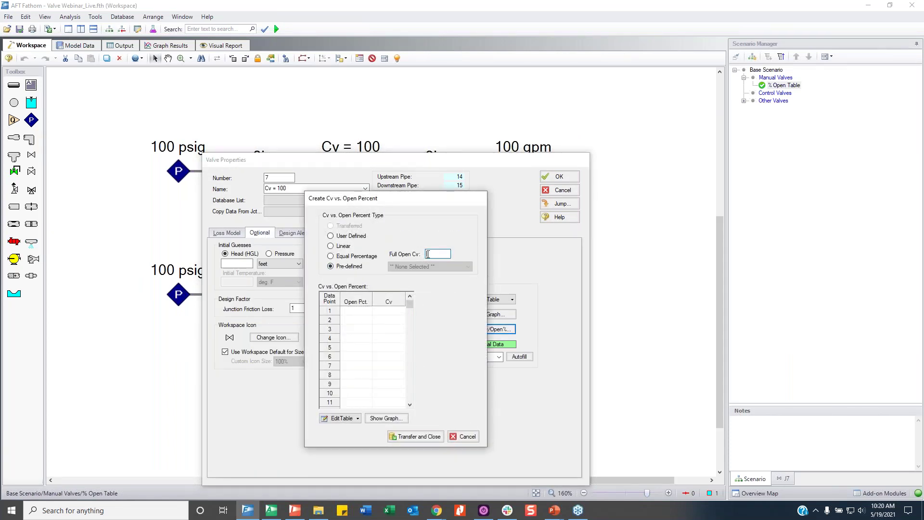
type("200")
left_click(426, 268)
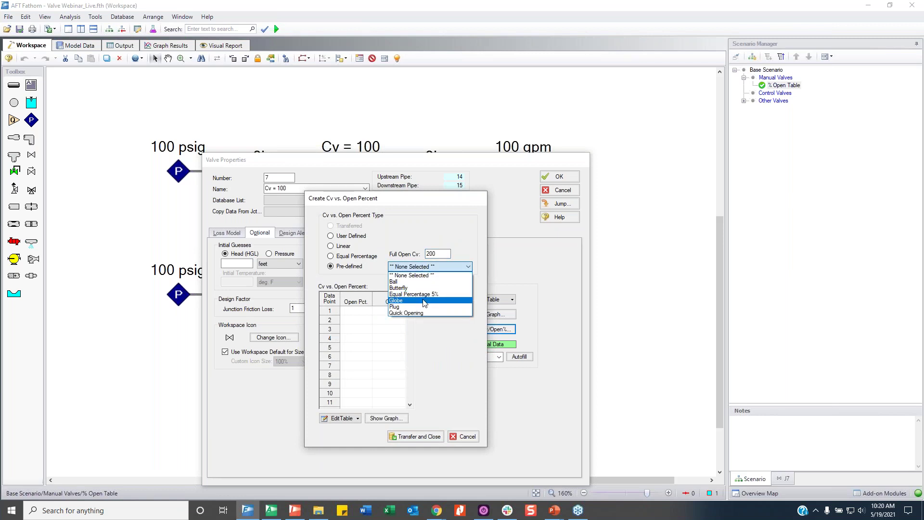
left_click(424, 301)
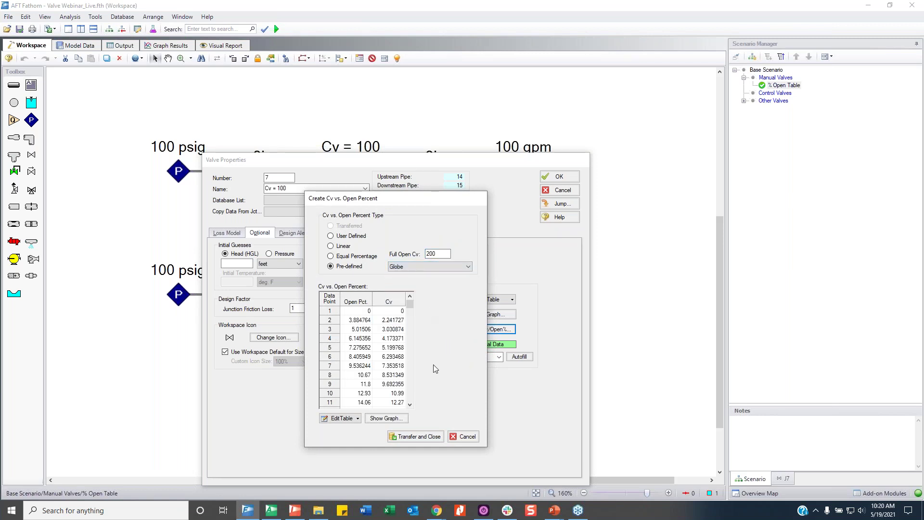
Step: Graph the globe Cv curve, transfer its data to the 6in line's valve and accept the valve properties
left_click(387, 418)
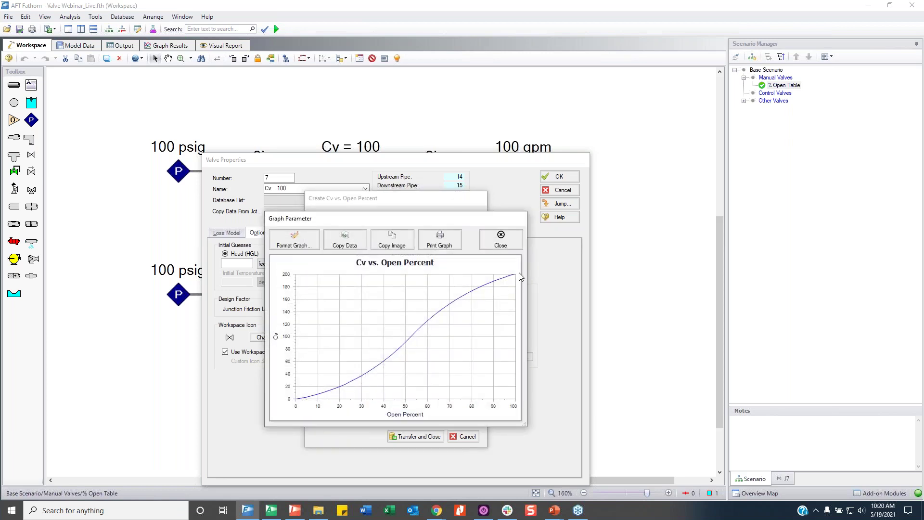
left_click(501, 238)
left_click(415, 437)
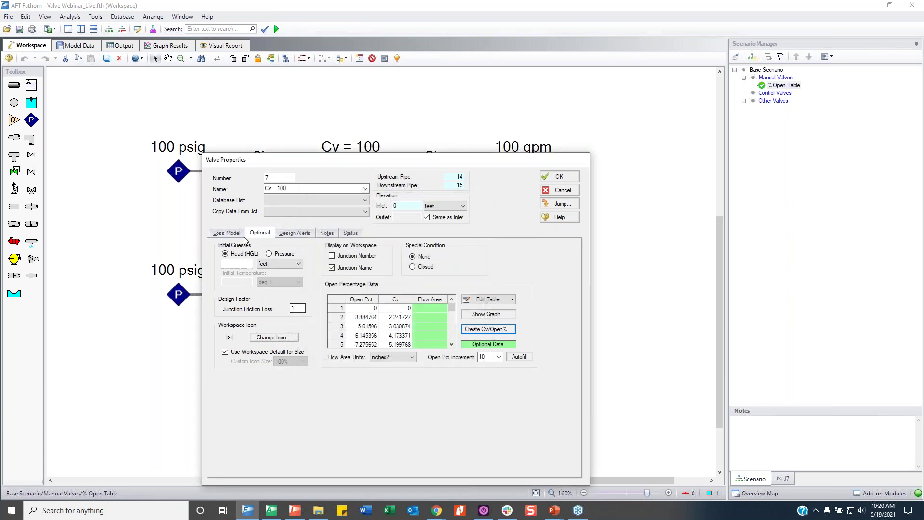
left_click(230, 234)
left_click(574, 177)
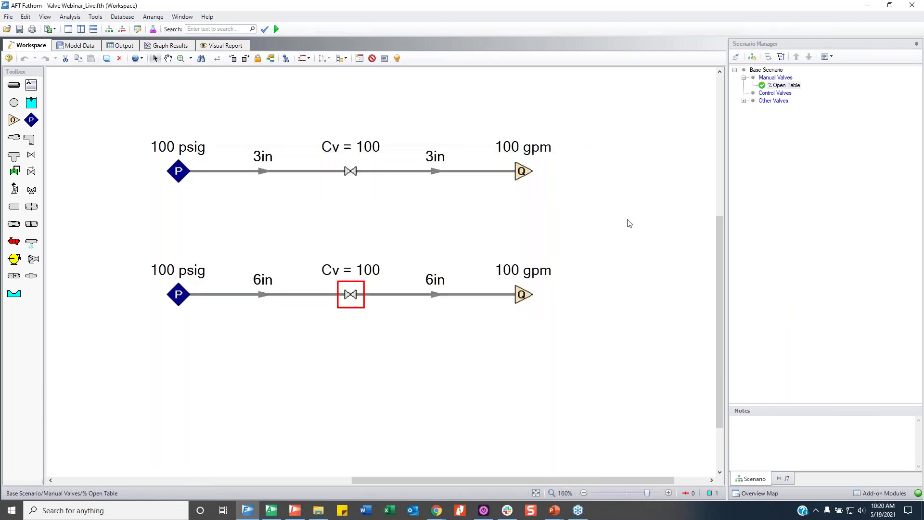
Step: Run the % Open Table scenario and show the valve summary in the output
key("ctrl+r")
left_click(586, 365)
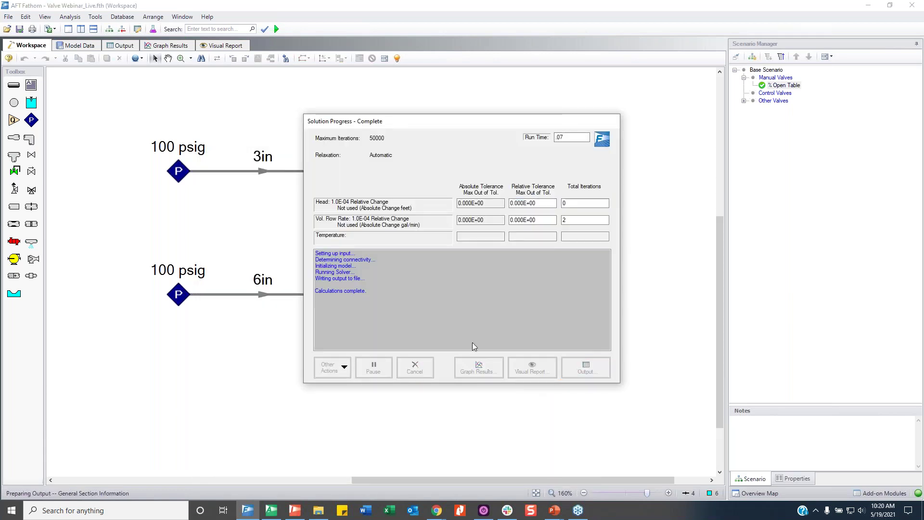
left_click(100, 74)
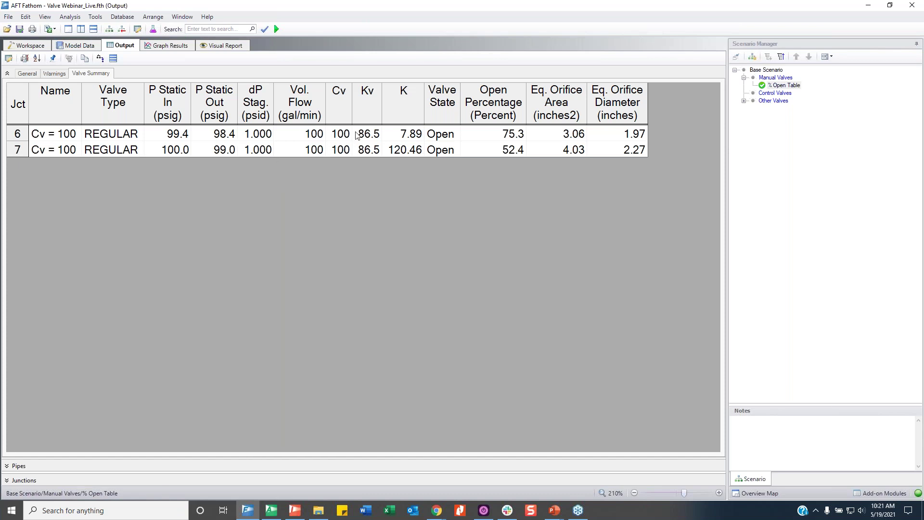
Step: Compare the open percentage and Cv of both valves in the valve summary against the 3in and 6in lines in the model
double_click(500, 143)
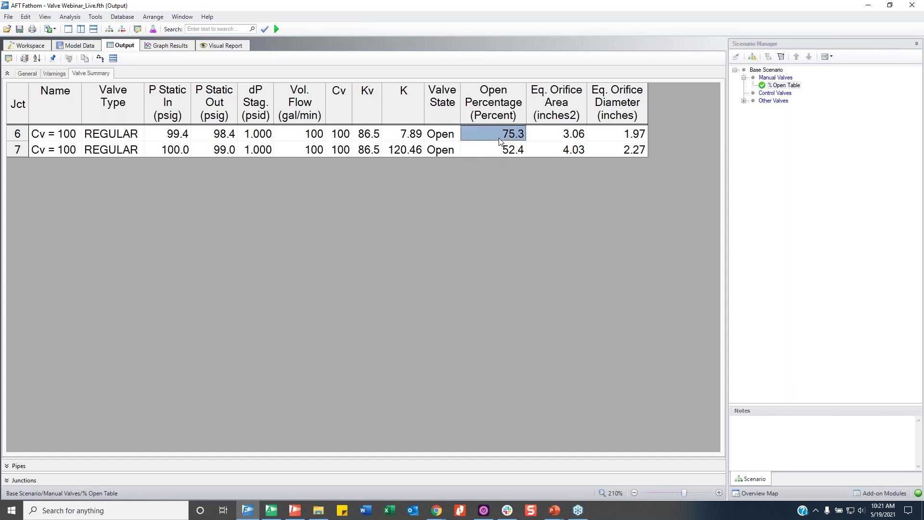
key("Escape")
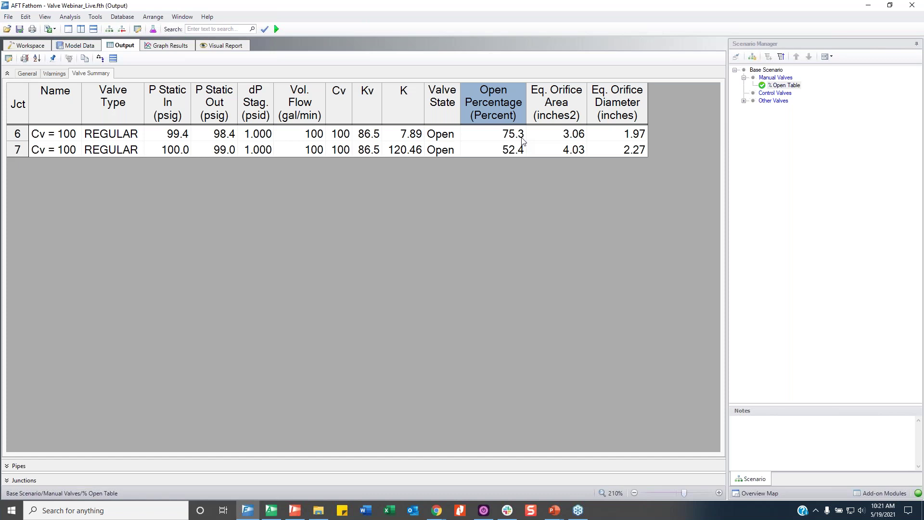
left_click(17, 46)
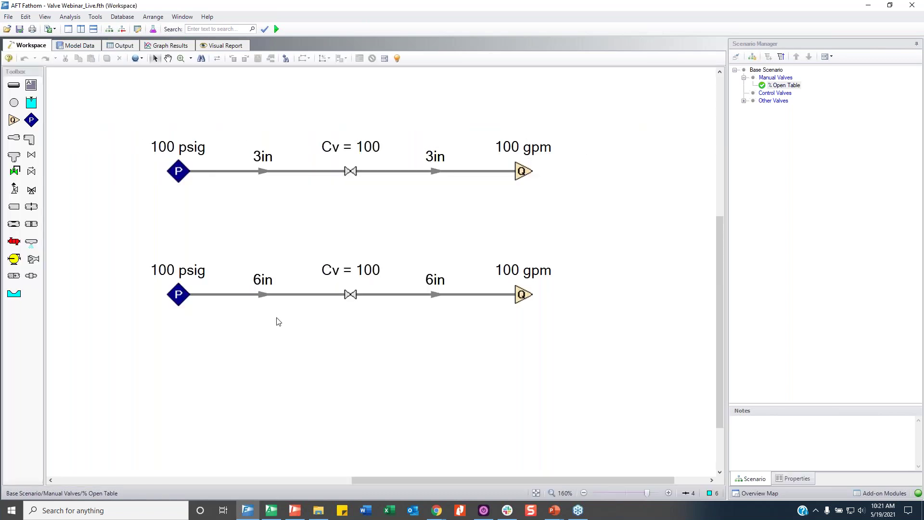
left_click(126, 46)
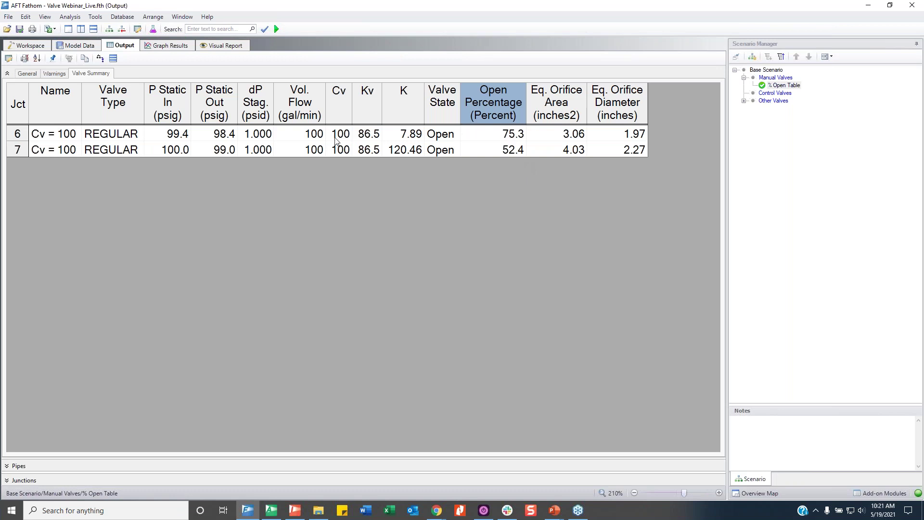
left_click_drag(339, 138, 339, 147)
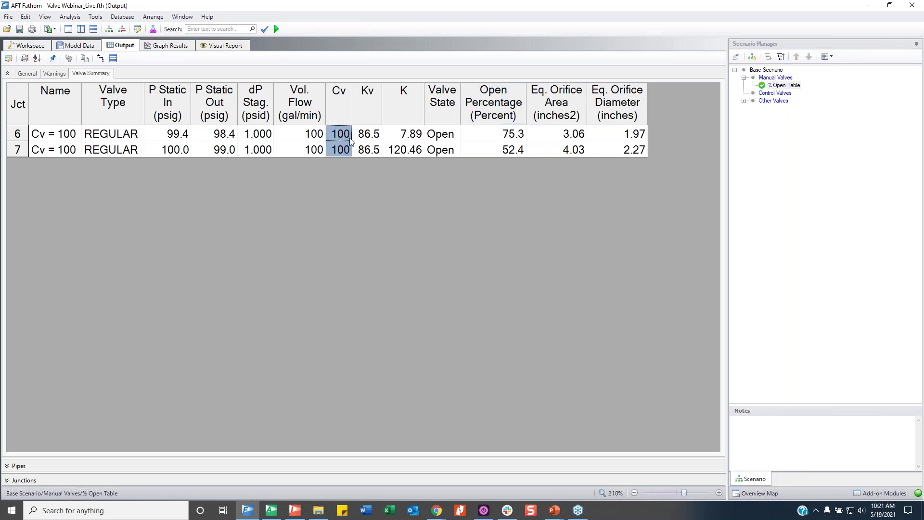
left_click(524, 152)
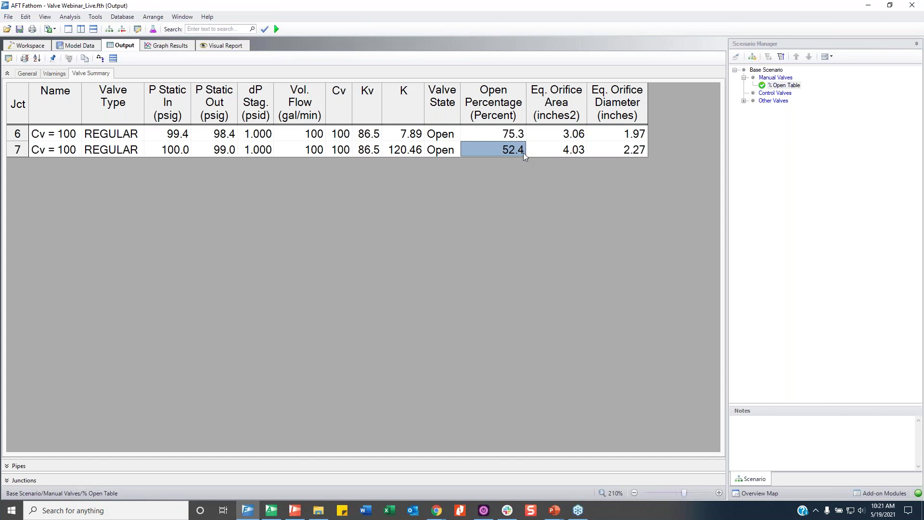
Step: Try sourcing the 3in line valve's loss from the open percent table at 75% open, and discard the edit
left_click(44, 46)
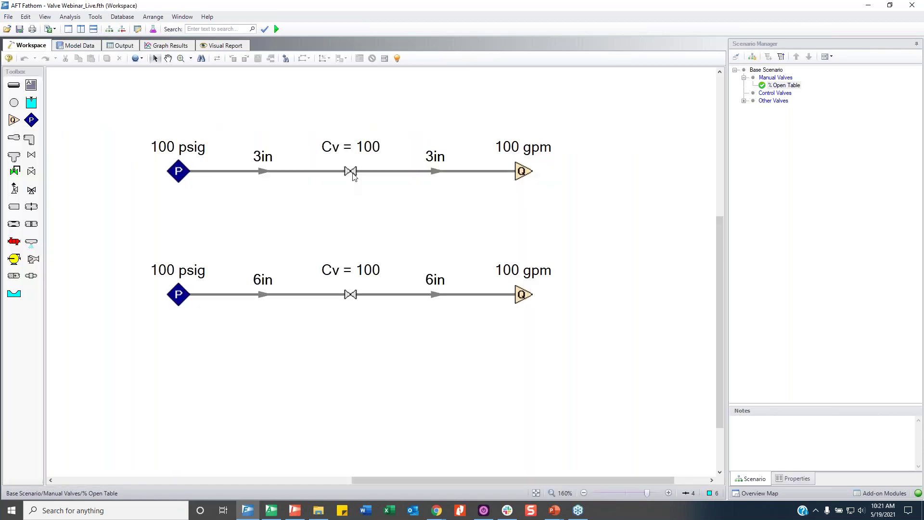
double_click(351, 171)
left_click(312, 278)
left_click(366, 296)
type("75")
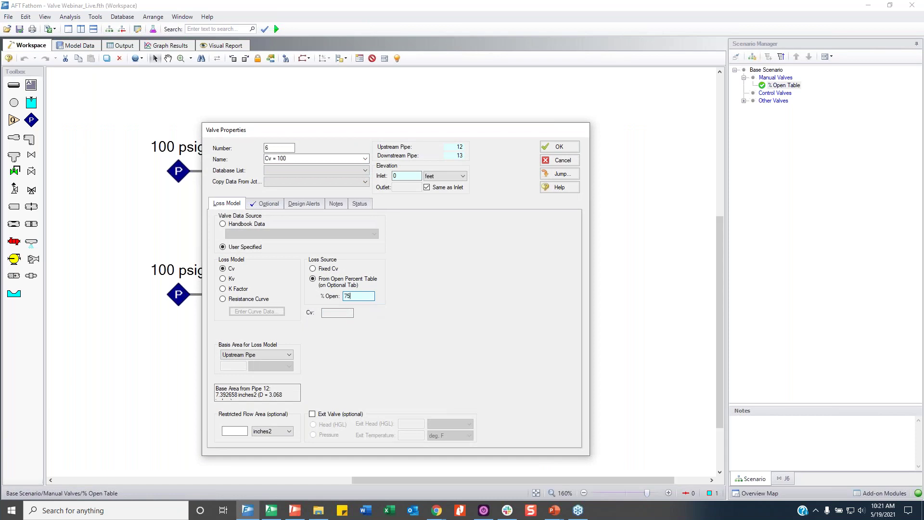
left_click(236, 431)
left_click(567, 163)
left_click(569, 166)
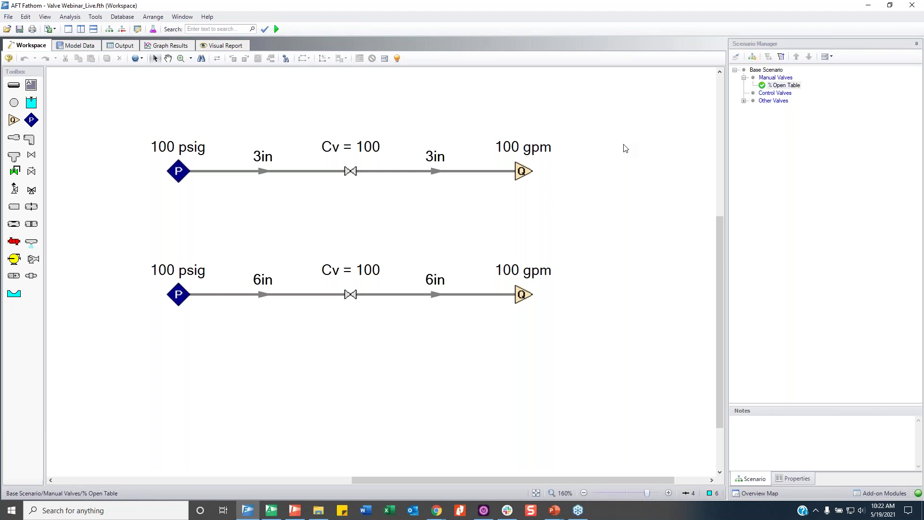
left_click(558, 513)
left_click(610, 487)
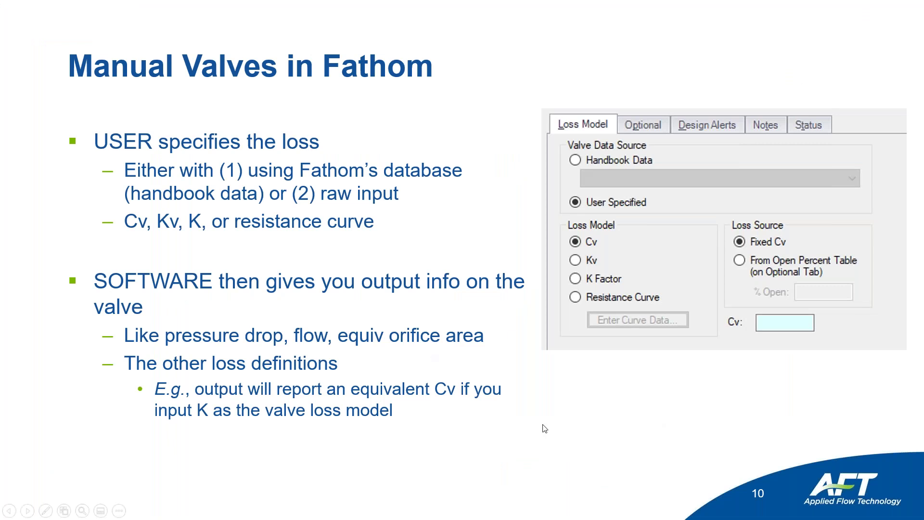
left_click(628, 438)
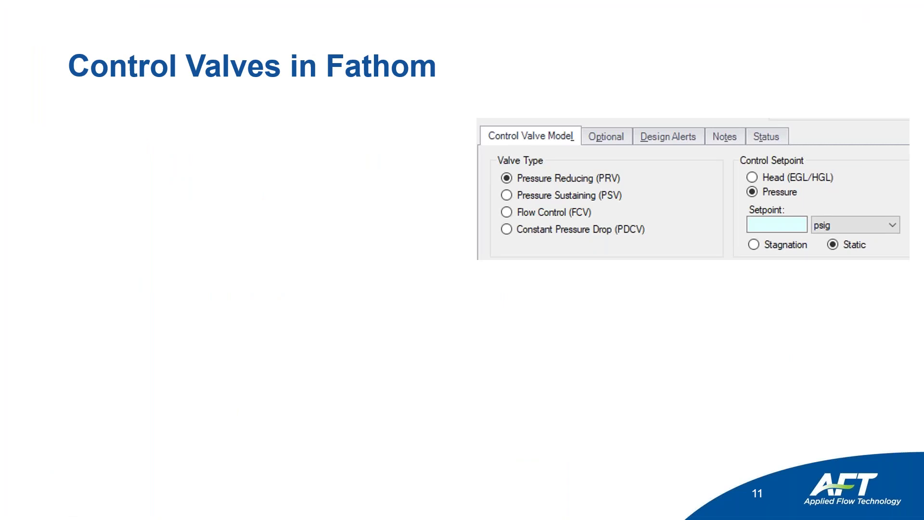
key("Right")
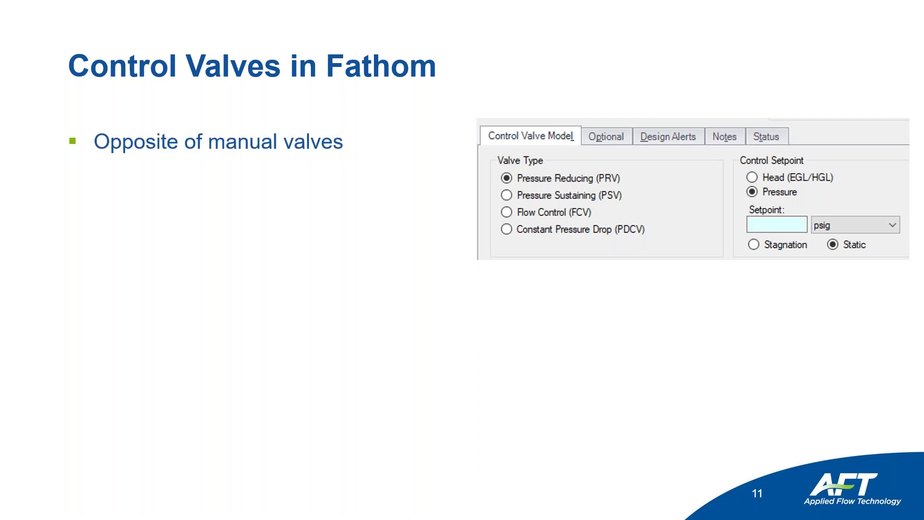
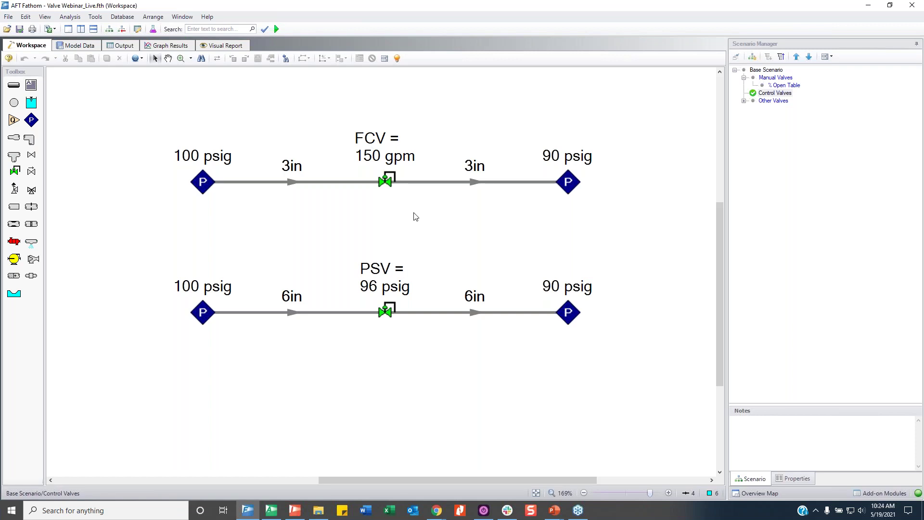
Step: Review the control valve types for the 3in line's valve, ending on Flow Control (FCV) with a 150 gal/min flow setpoint
double_click(385, 181)
left_click_drag(419, 140, 419, 88)
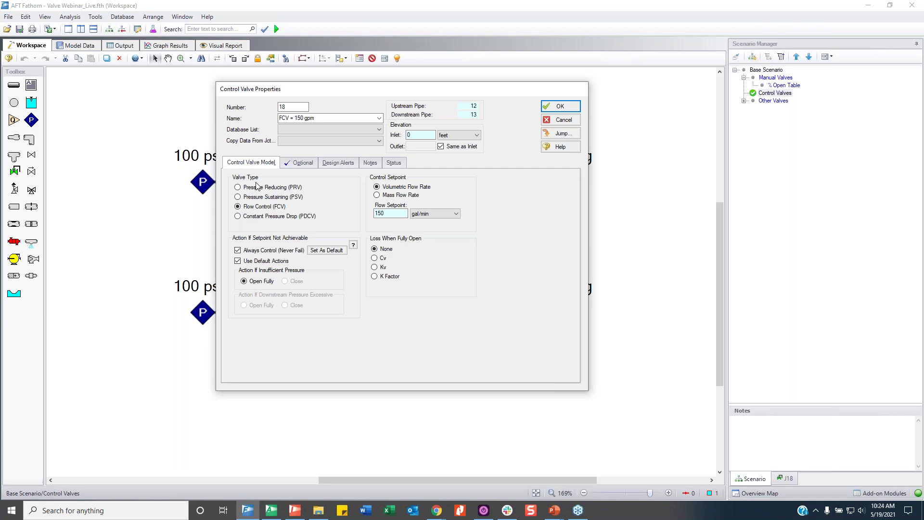
left_click(304, 219)
left_click(271, 207)
left_click(270, 195)
left_click(284, 207)
type("150")
Step: Graph the 3in control valve's Cv against open percentage, and leave its properties without saving
left_click(299, 165)
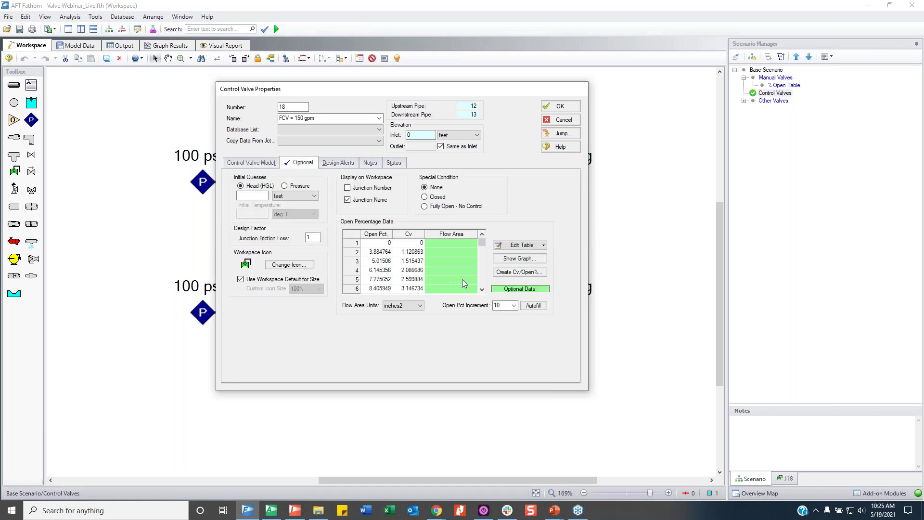
left_click(510, 261)
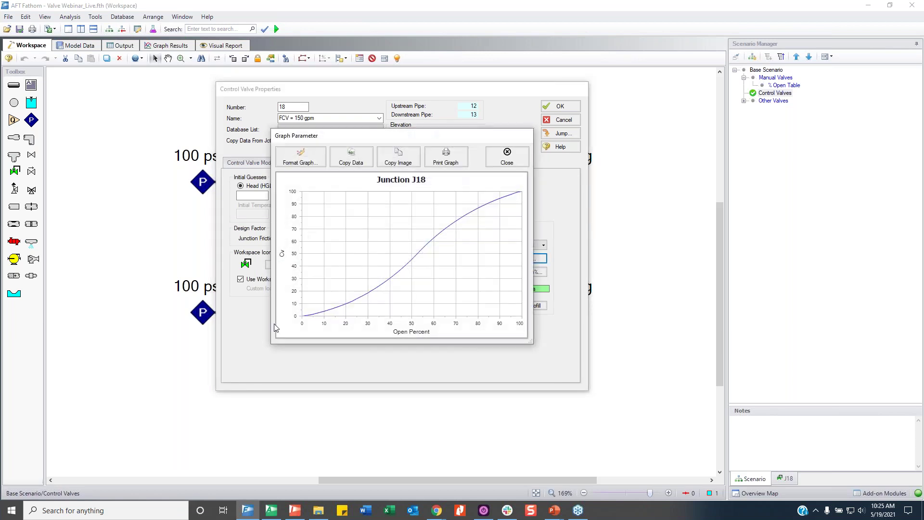
left_click(508, 163)
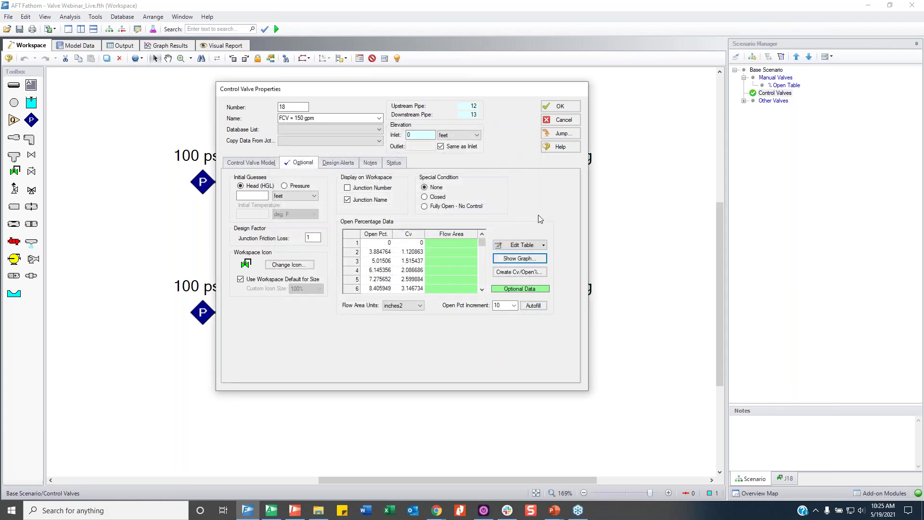
left_click(250, 163)
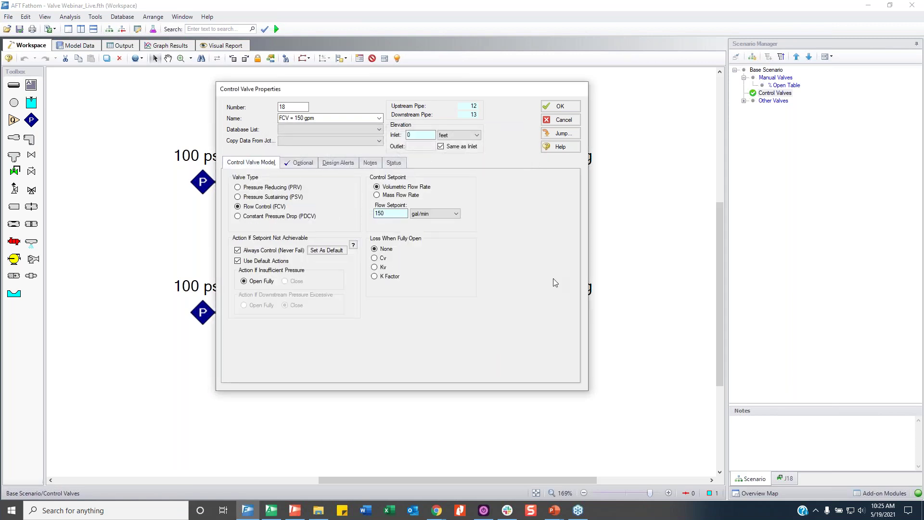
left_click(567, 120)
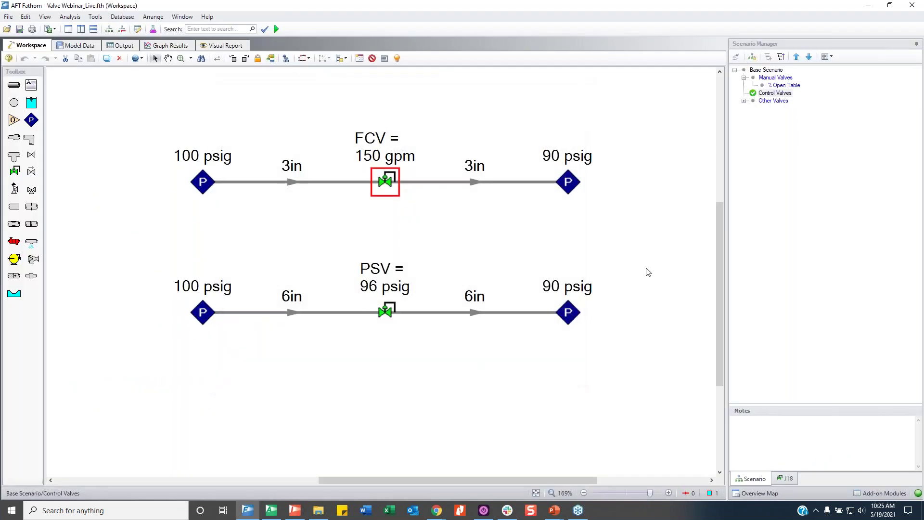
Step: Inspect the control model of the 6in line's pressure sustaining valve and close its properties without changes
left_click(646, 269)
double_click(385, 311)
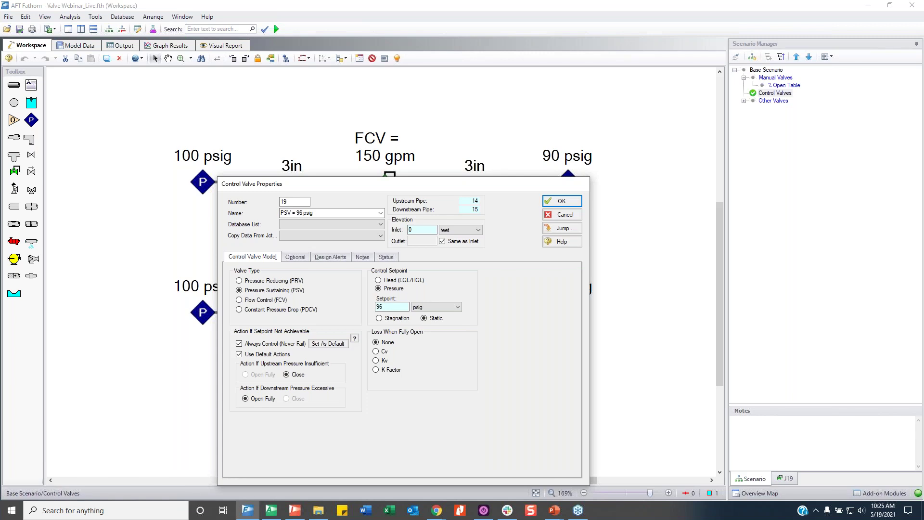
left_click(562, 215)
left_click(269, 101)
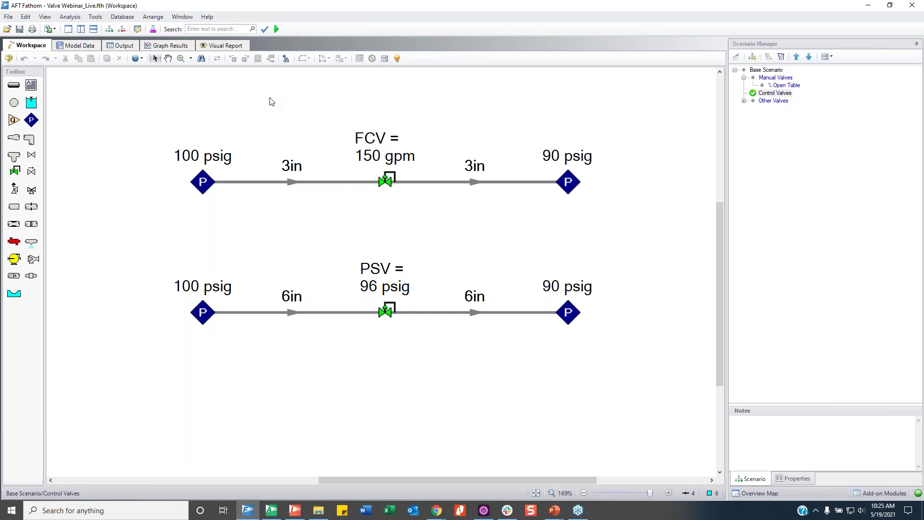
Step: Run the Control Valves scenario and show the valve summary in the output
left_click(276, 29)
left_click(452, 252)
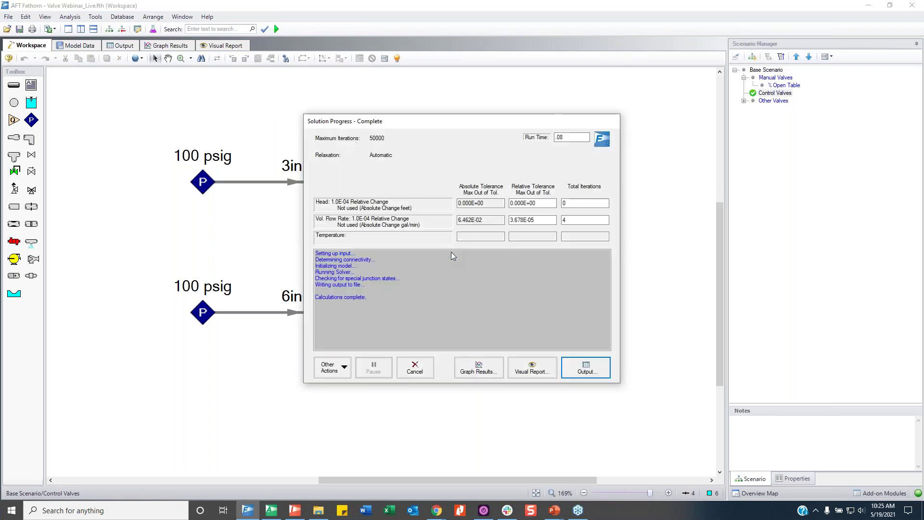
key("Return")
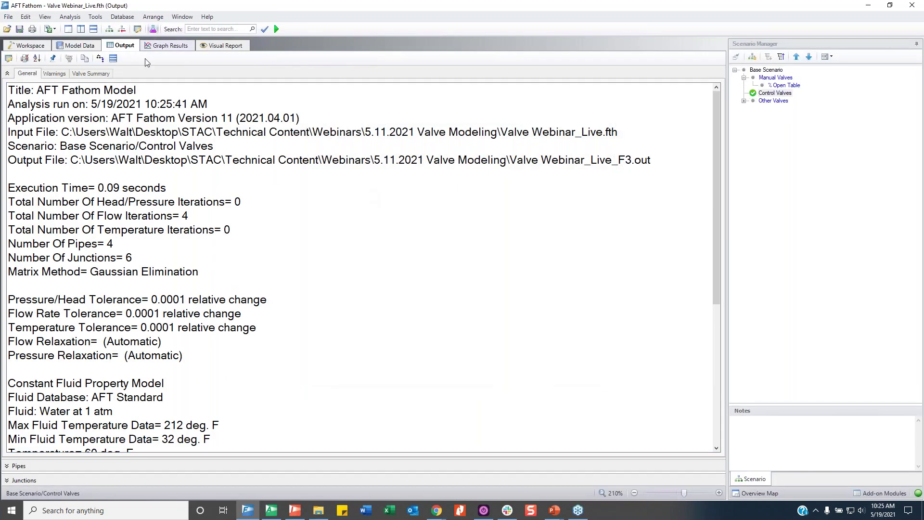
left_click(91, 74)
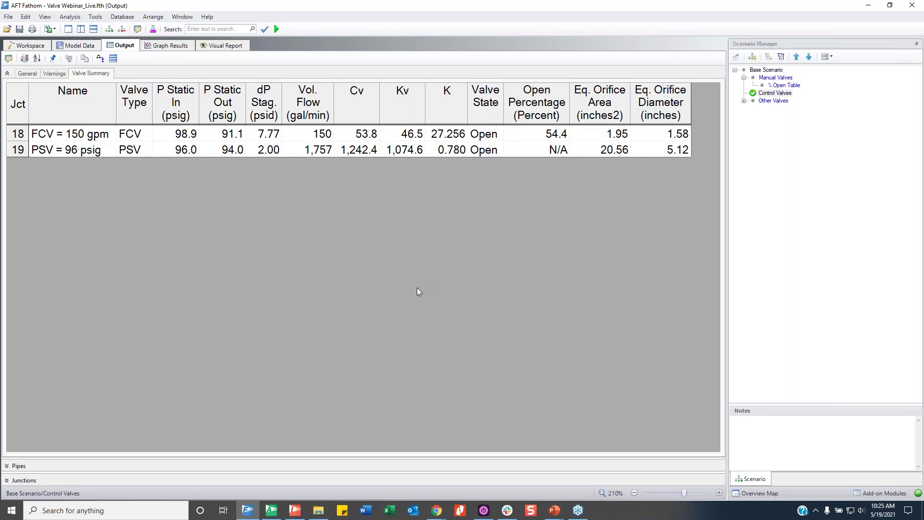
Step: Examine the FCV's flow rate, Cv, open percentage and equivalent orifice area in the valve summary
left_click(53, 140)
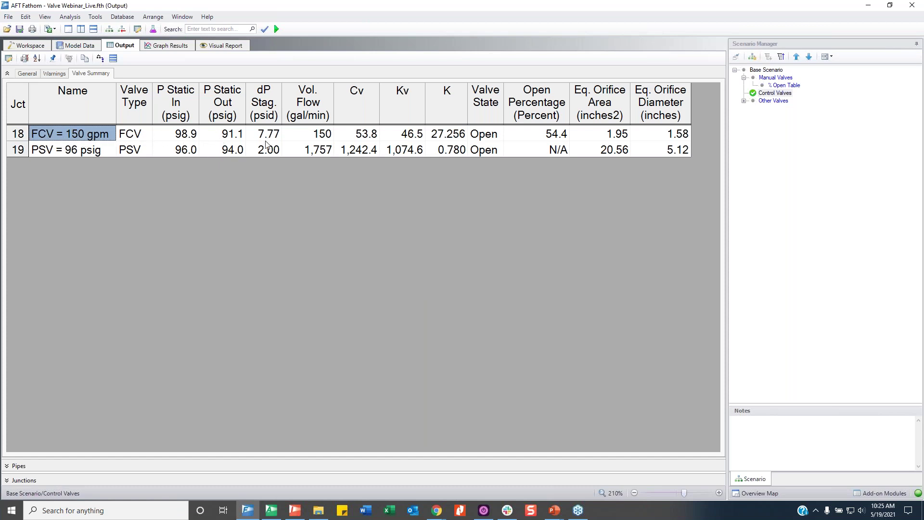
left_click(329, 147)
key("Up")
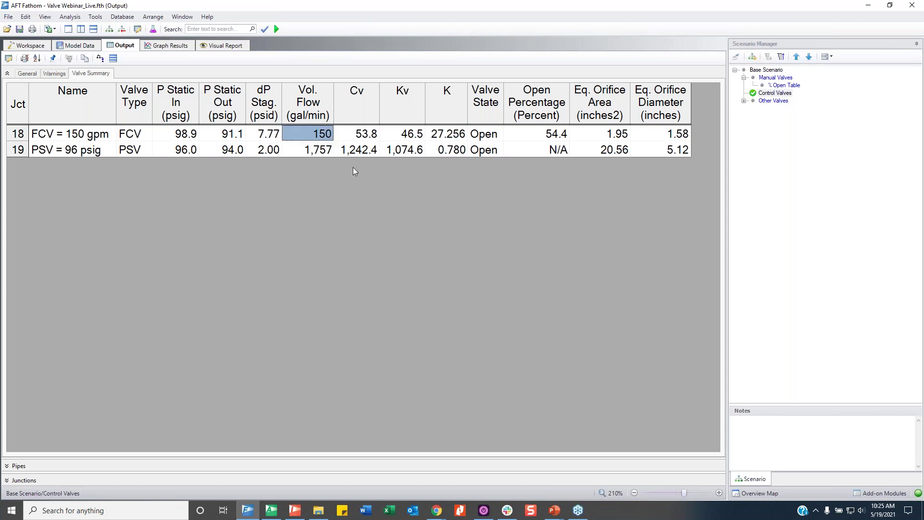
left_click(368, 134)
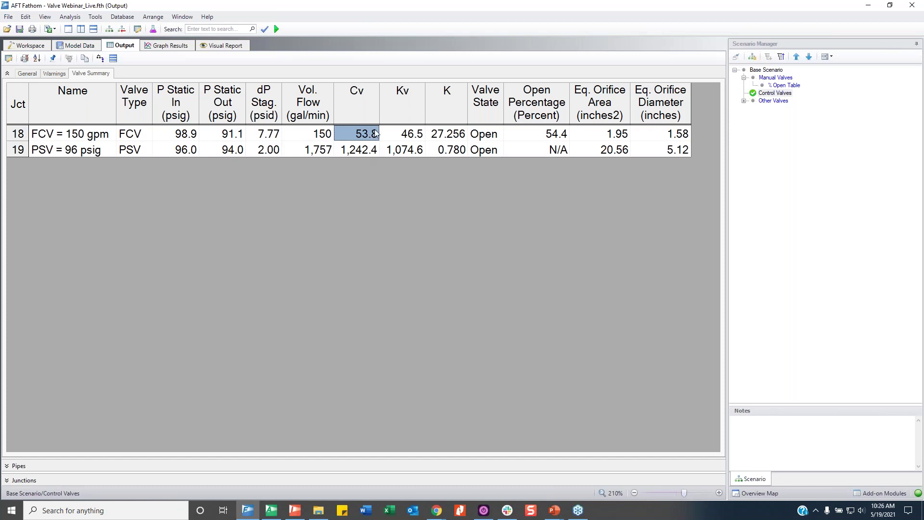
left_click(550, 139)
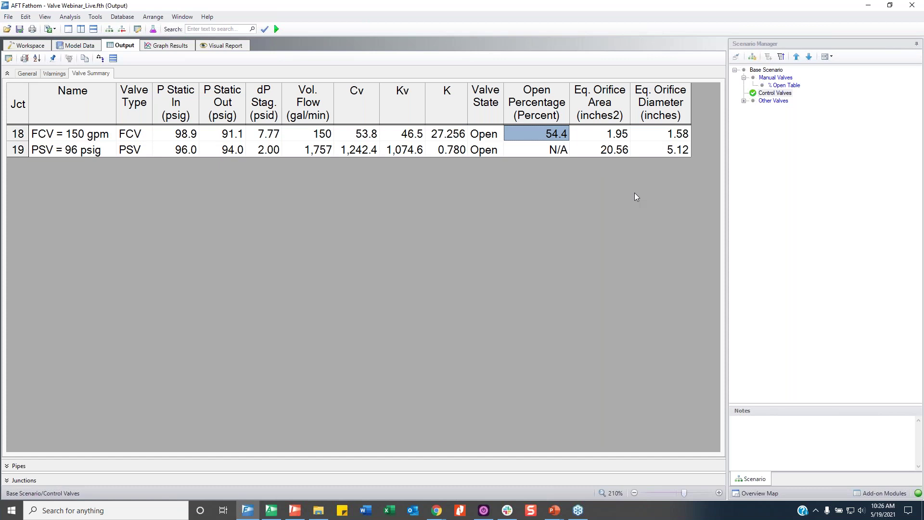
left_click(368, 136)
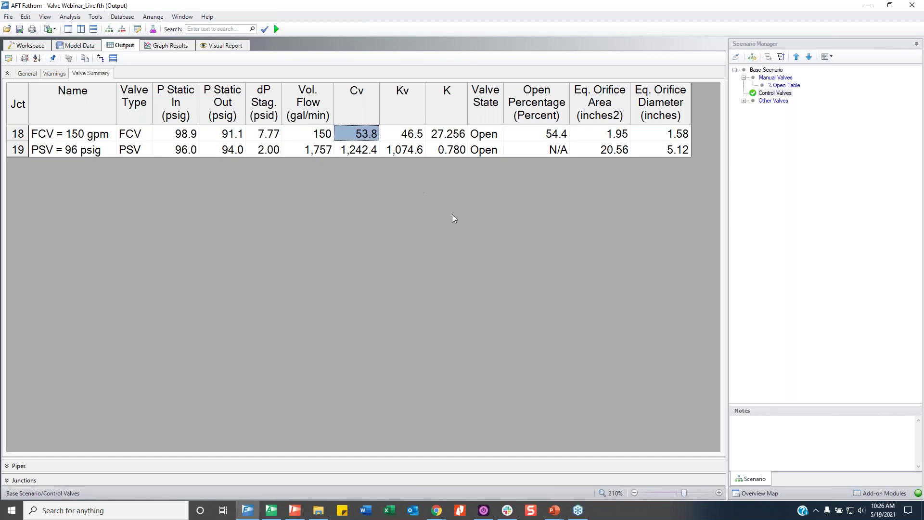
left_click(621, 135)
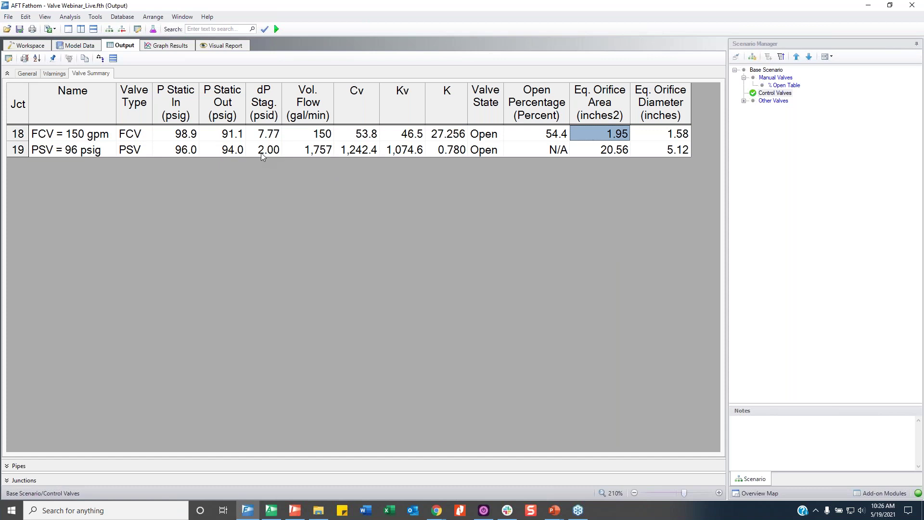
Step: Examine the PSV's static inlet pressure, stagnation pressure drop, Cv and K factor in the valve summary
left_click(40, 154)
left_click(187, 153)
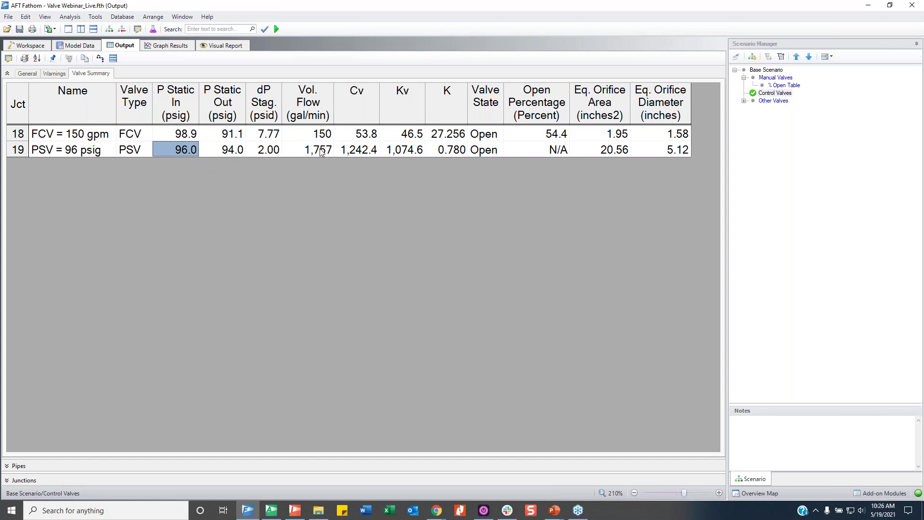
left_click(353, 155)
left_click(400, 153)
left_click(377, 153)
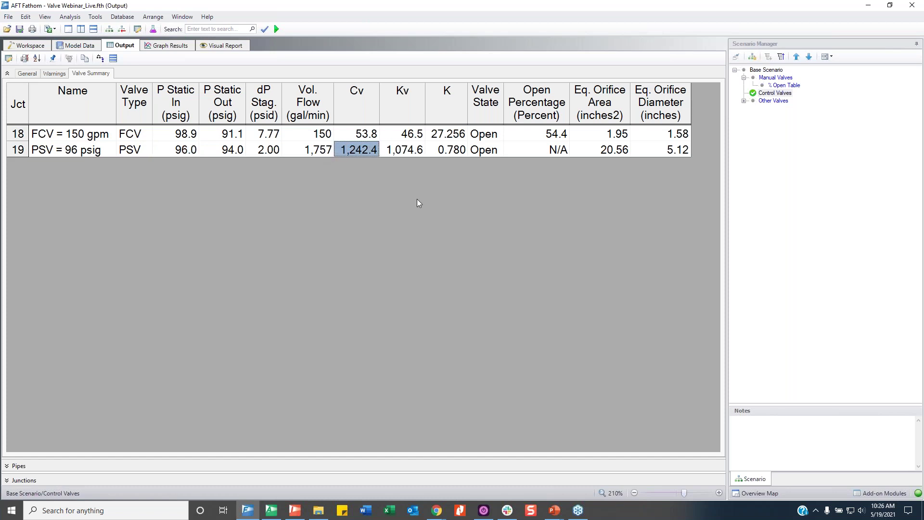
left_click(266, 152)
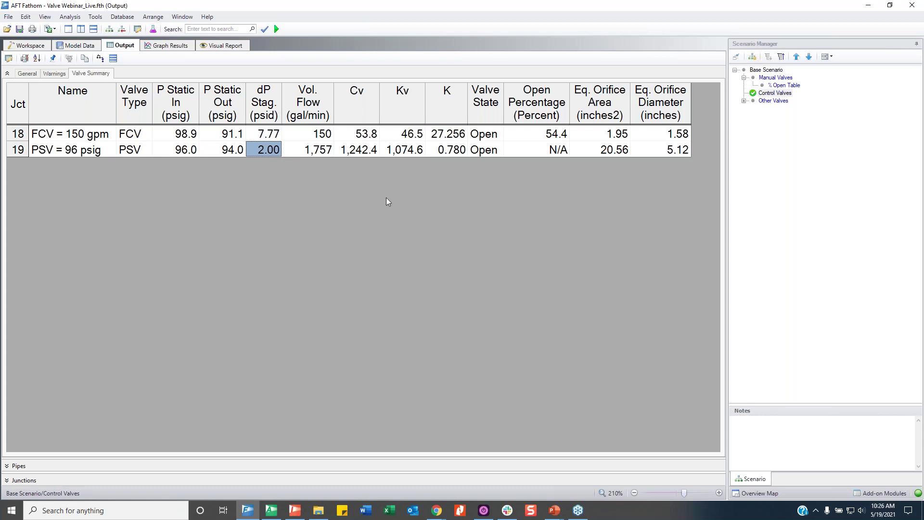
left_click(371, 151)
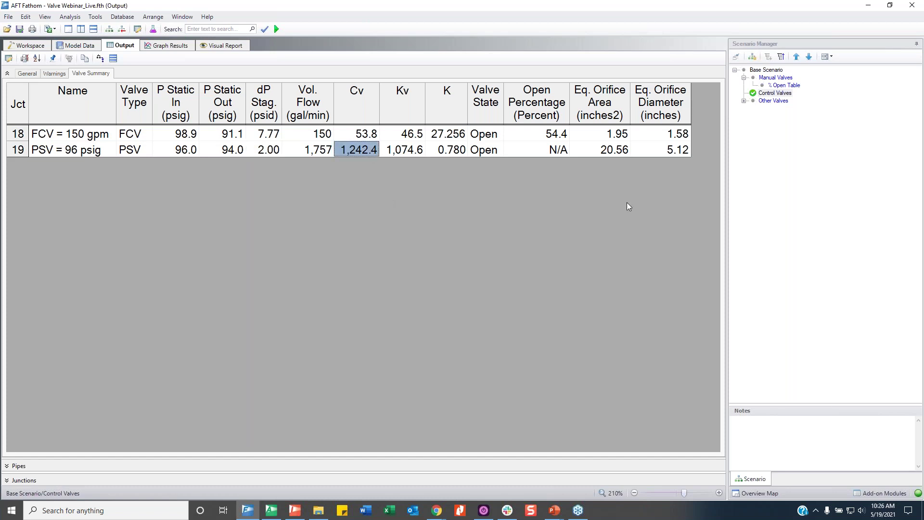
left_click(438, 148)
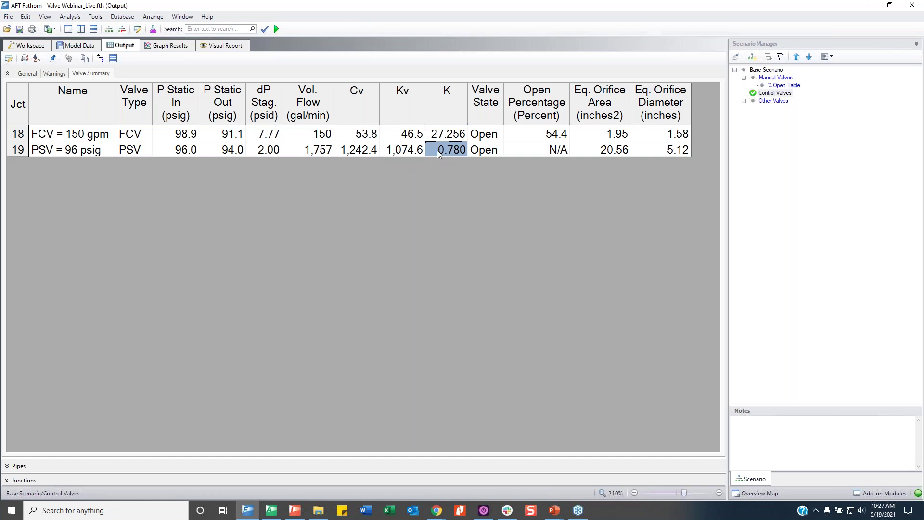
Step: Switch from the Control Valves results graph to the Manual Valves scenario and display its P profile (3in vs 6in) graph
left_click(178, 50)
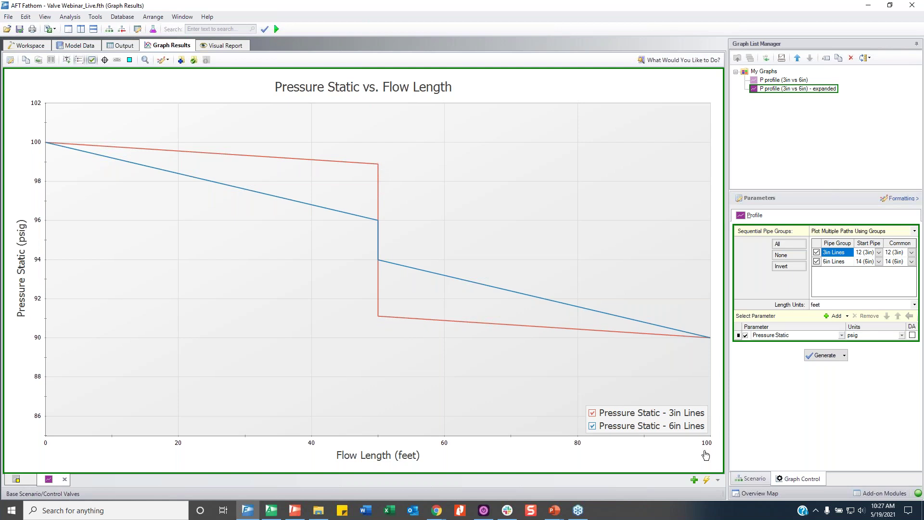
left_click(751, 479)
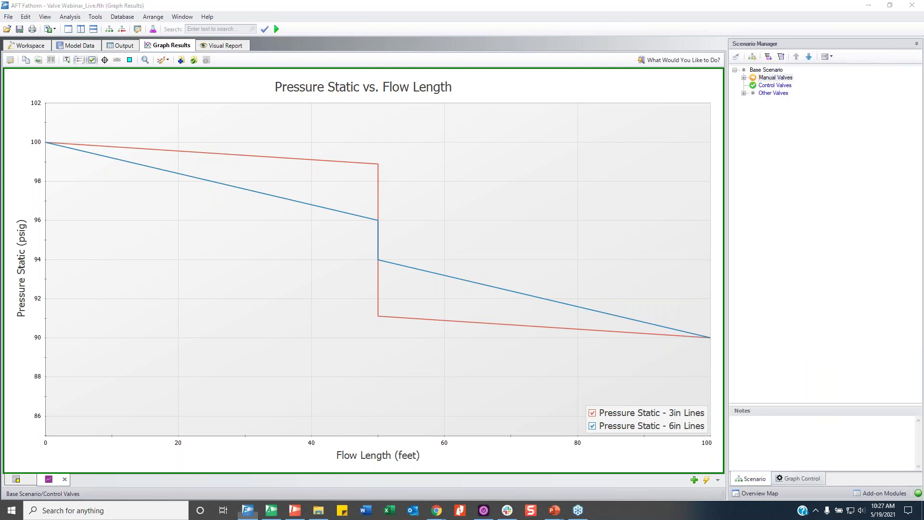
double_click(776, 77)
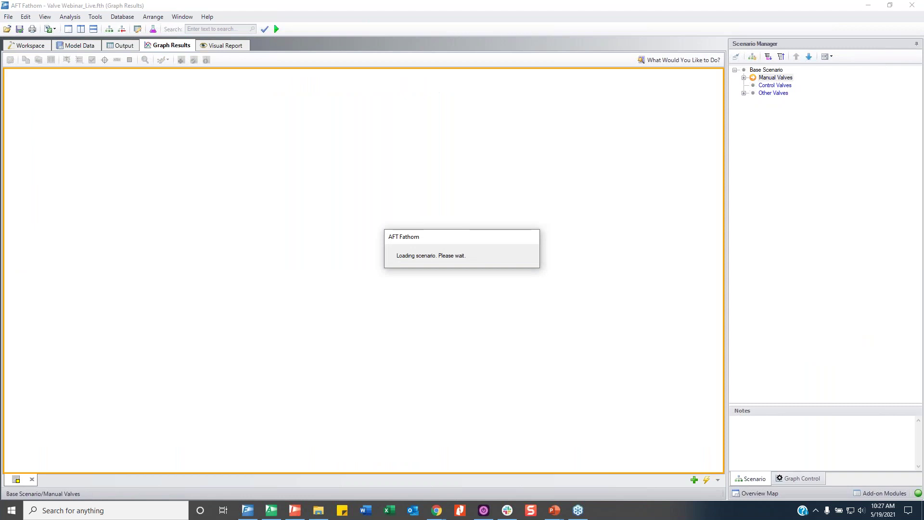
left_click(795, 478)
double_click(783, 80)
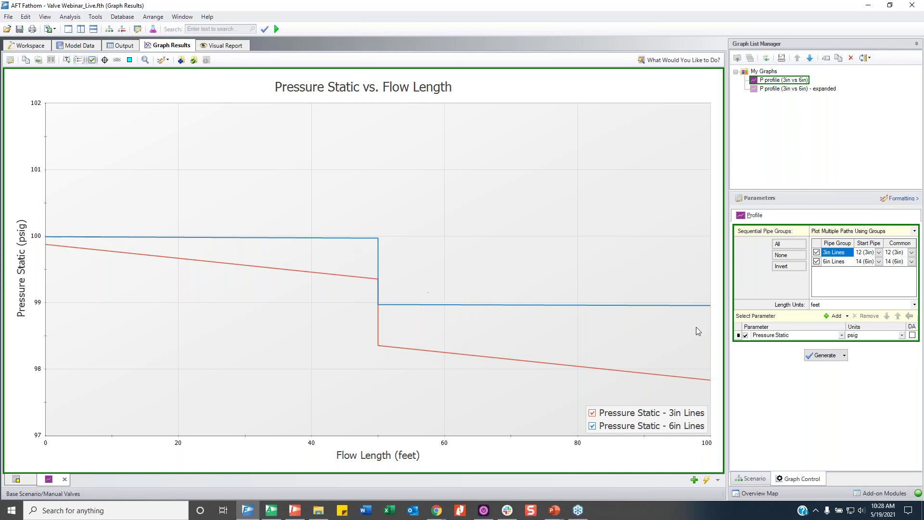
Step: Reload the Control Valves scenario, examine its expanded 3in vs 6in pressure profile, and return to the workspace
left_click(763, 480)
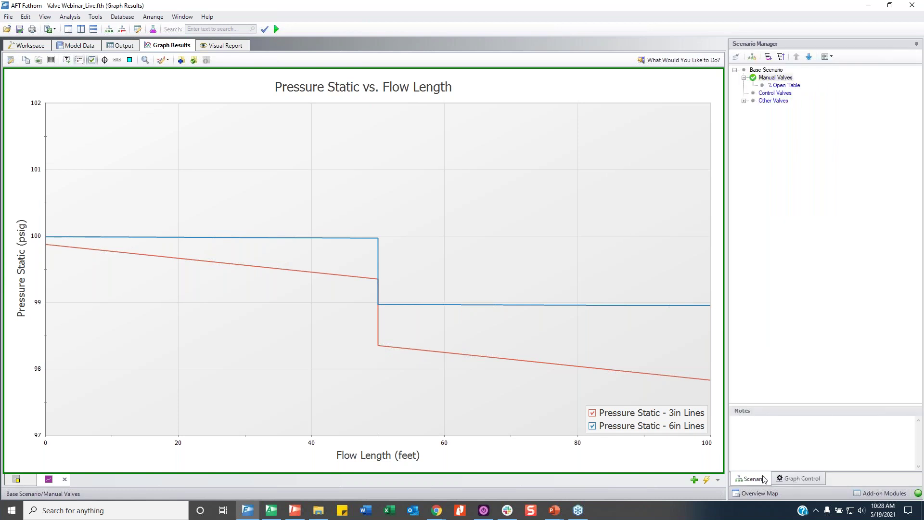
double_click(776, 93)
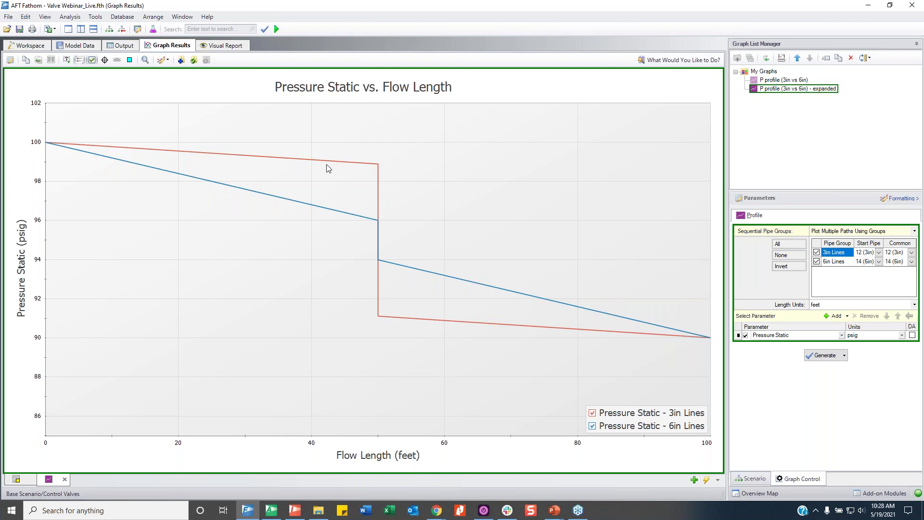
left_click(35, 46)
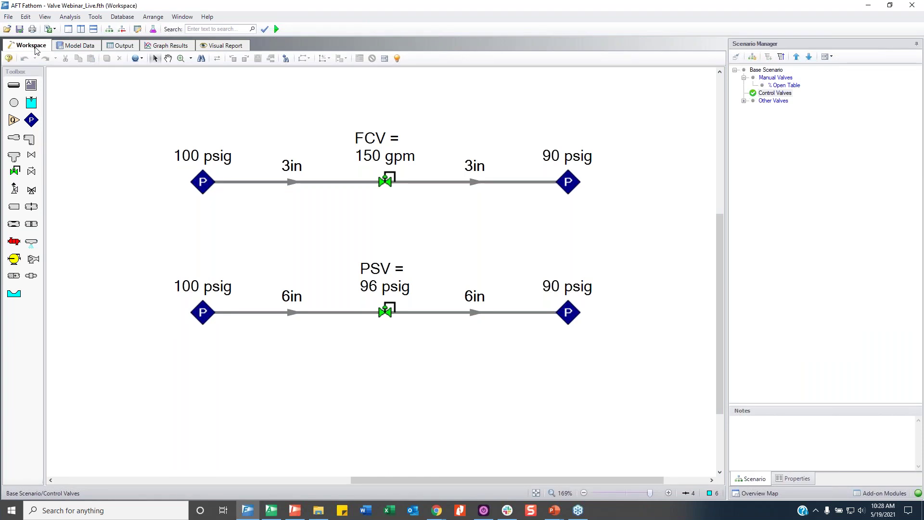
Step: Create a child scenario named Control Failures under the Control Valves scenario
right_click(772, 93)
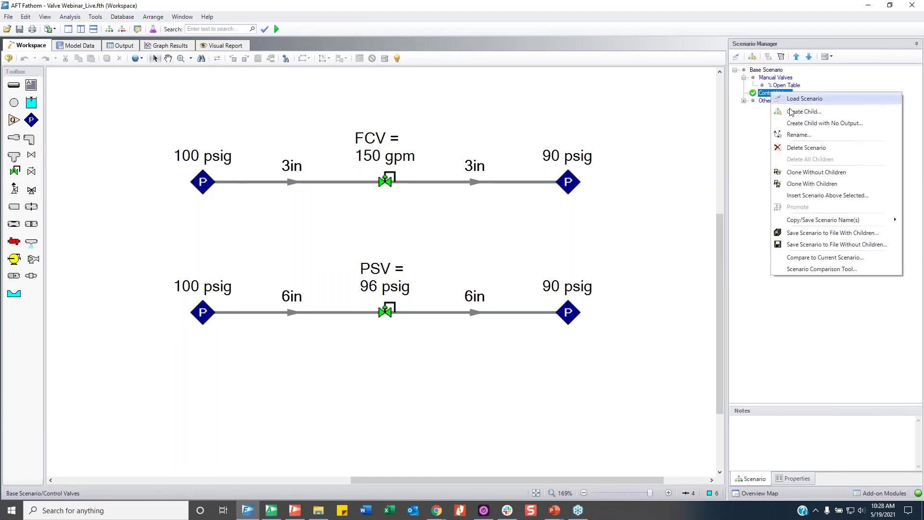
left_click(794, 112)
type("Control Failures")
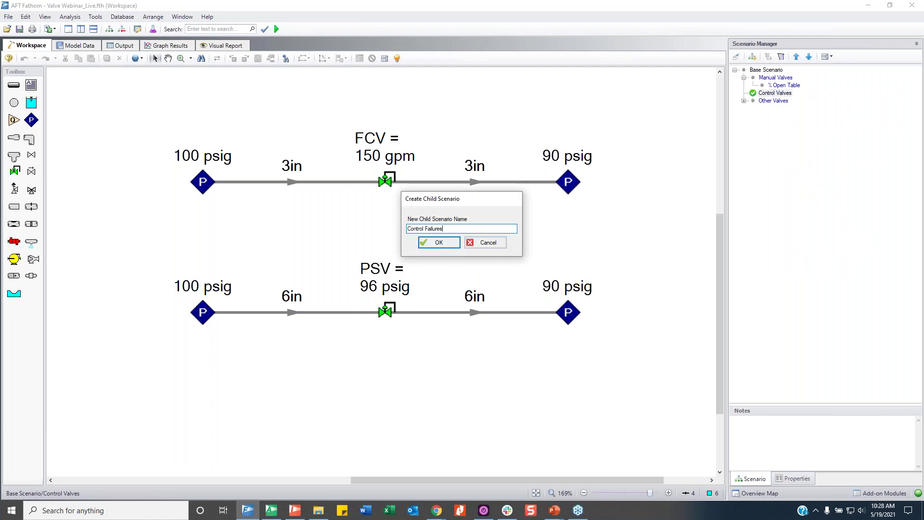
key("Return")
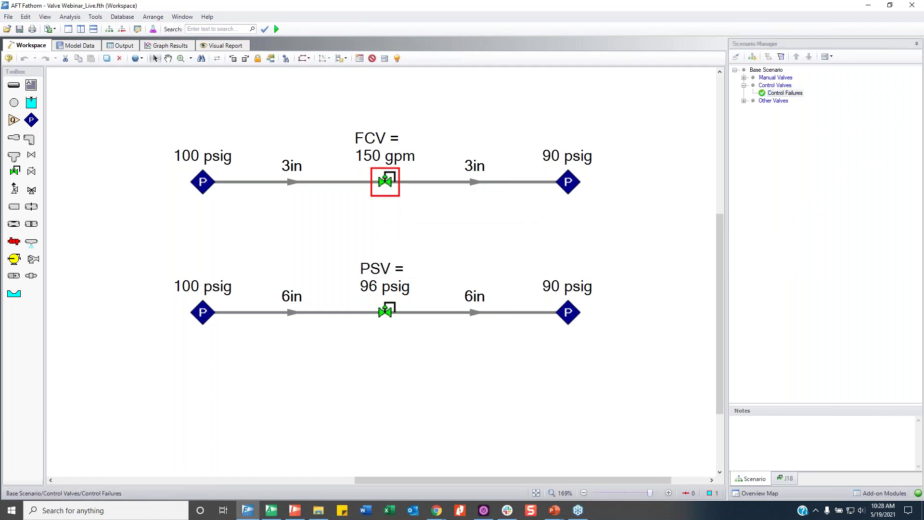
Step: Set the flow control valve's flow setpoint to 350 gal/min and rename the valve "FCV = 350 gpm", clearing the existing results
key("Return")
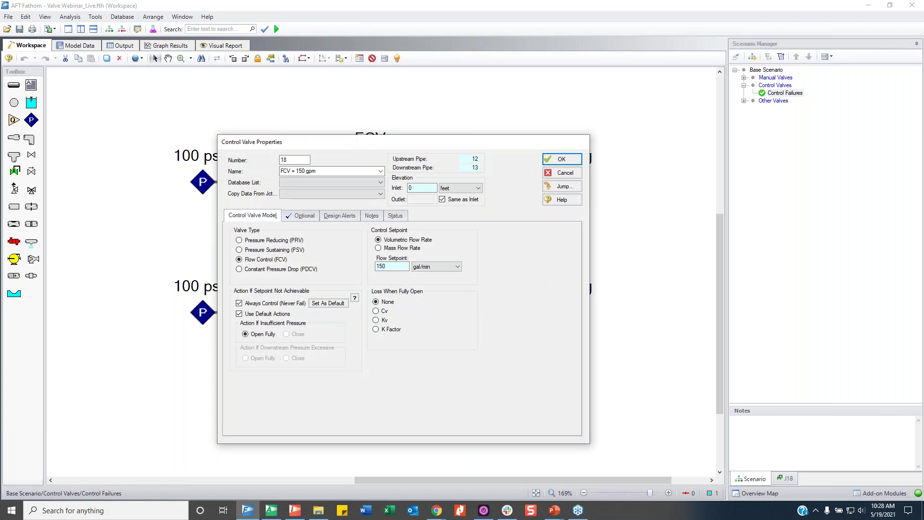
left_click(379, 267)
key("BackSpace")
type("3")
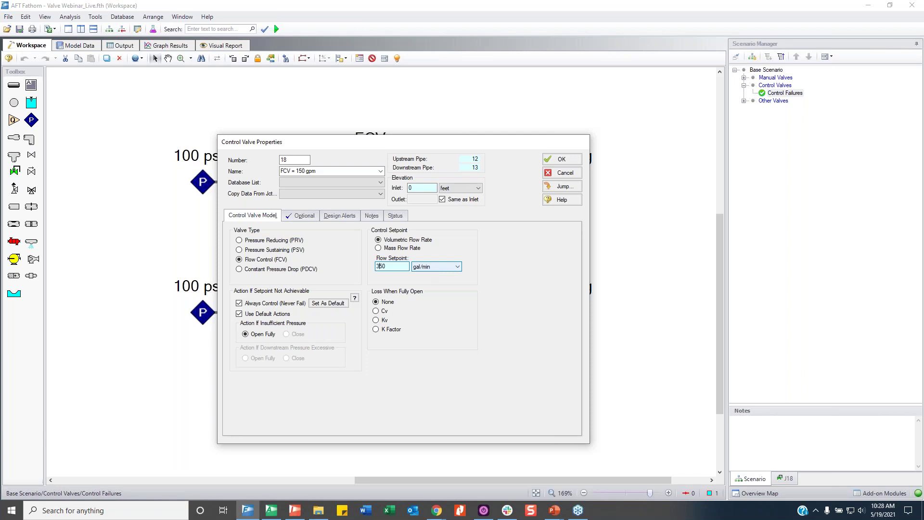
left_click(304, 172)
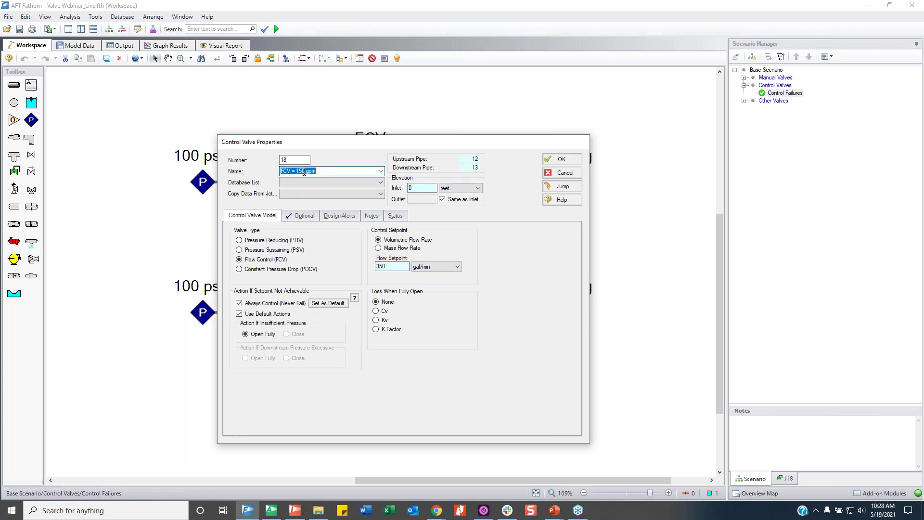
left_click(304, 172)
key("BackSpace")
type("3")
left_click(388, 266)
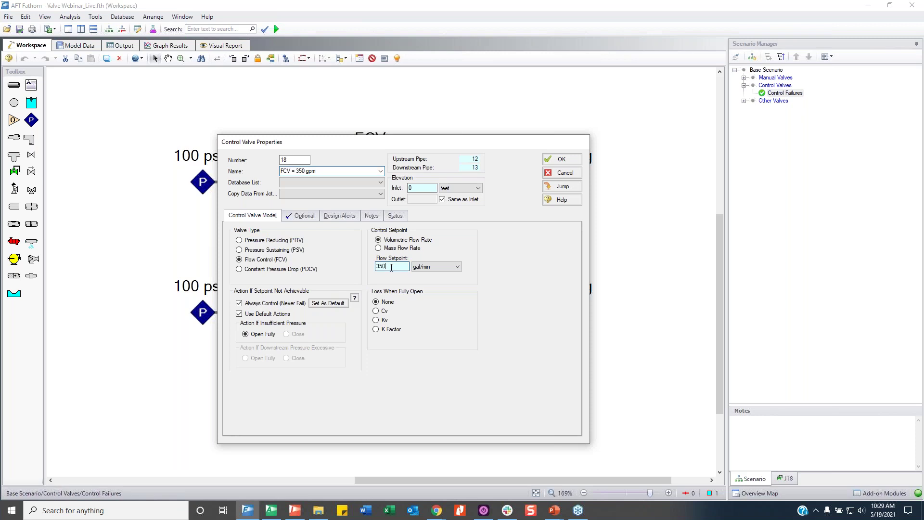
left_click(561, 159)
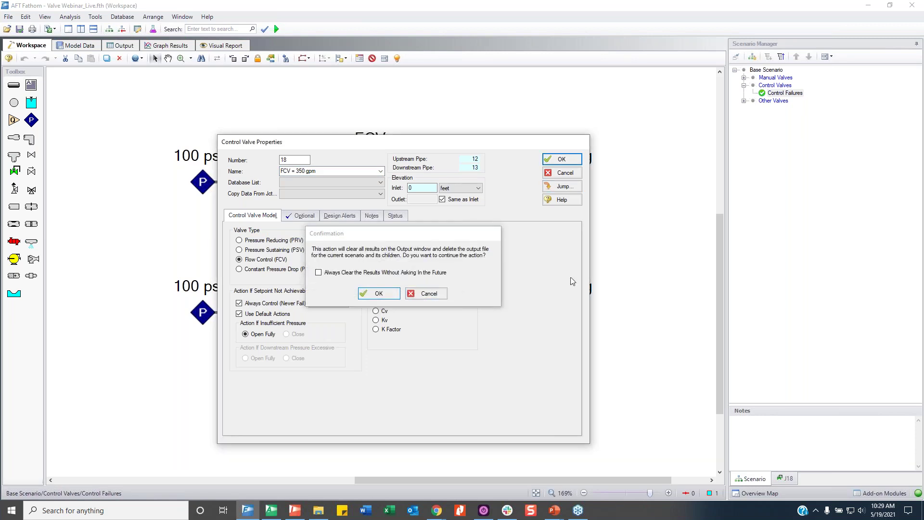
left_click(379, 293)
Step: Run the Control Failures scenario and examine the warnings and the FCV's stagnation pressure drop in the valve summary
key("ctrl+r")
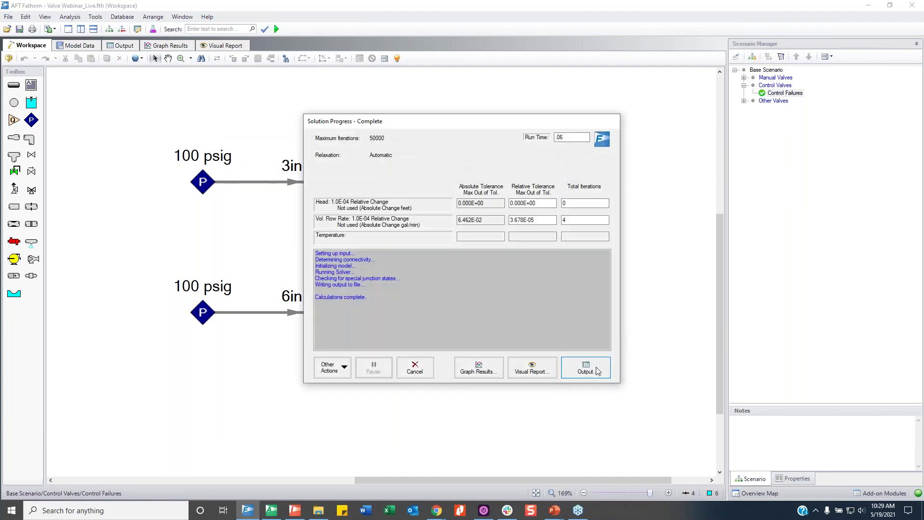
left_click(580, 364)
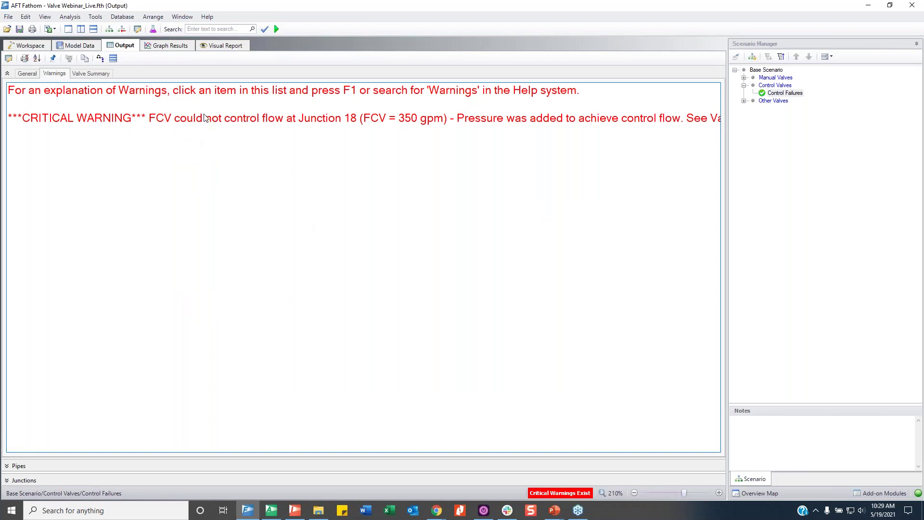
left_click(101, 74)
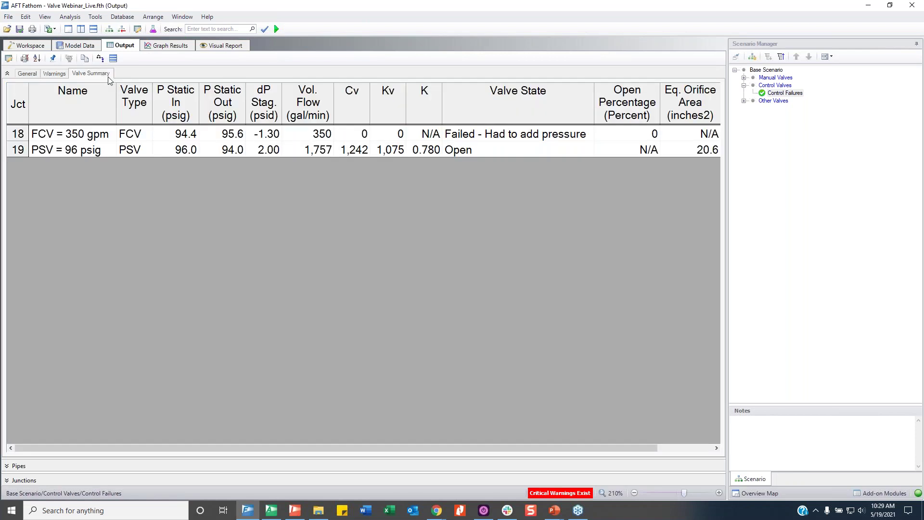
left_click(269, 135)
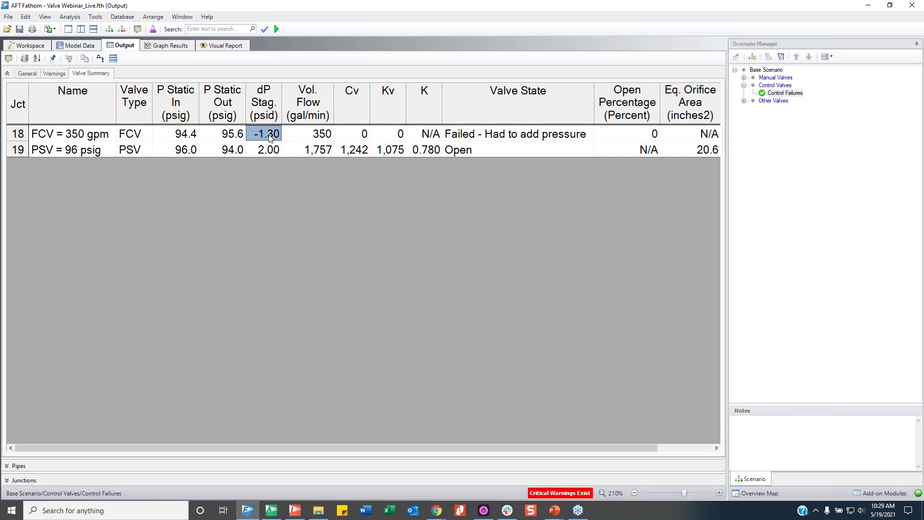
Step: Turn off Always Control (Never Fail) for the FCV on the 3in line and accept clearing the results
left_click(25, 48)
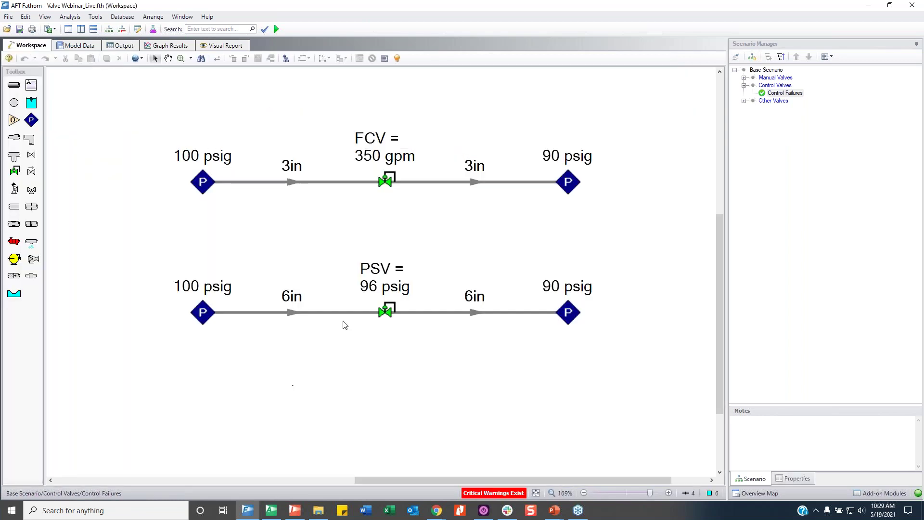
double_click(386, 181)
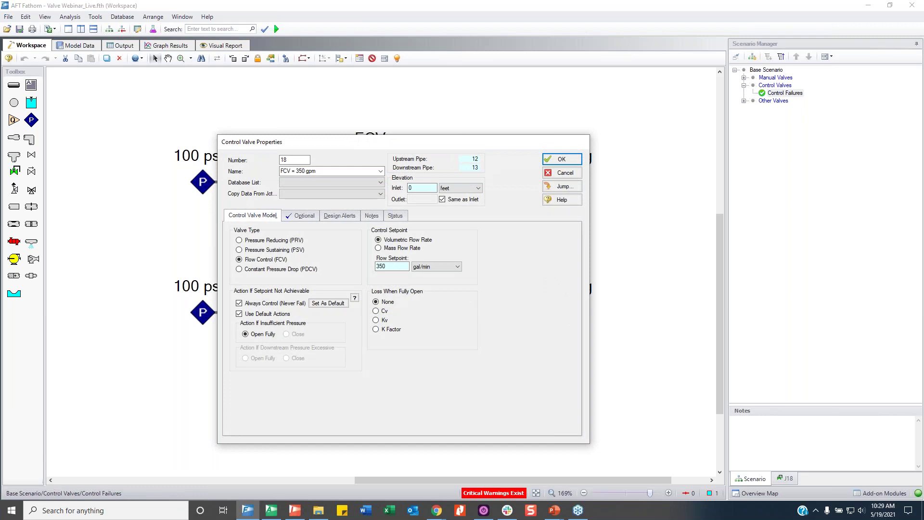
left_click(291, 305)
left_click(562, 160)
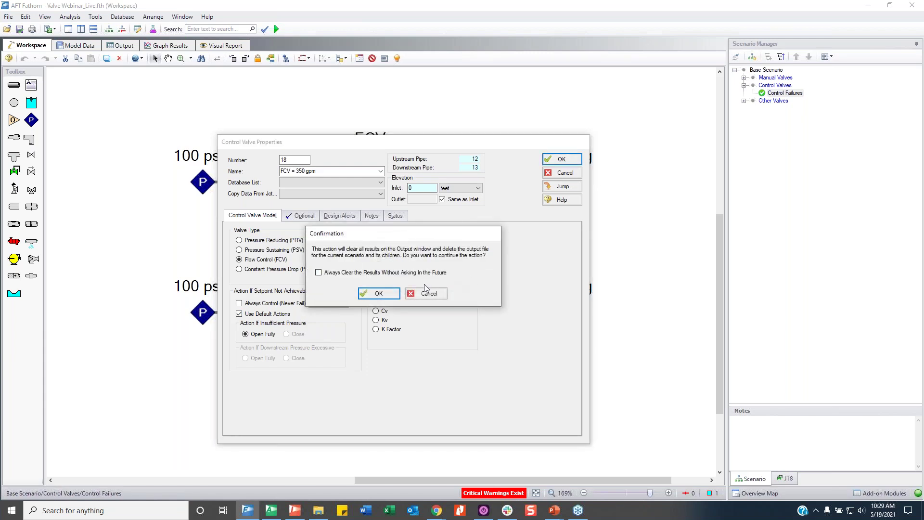
key("Return")
Step: Rerun the model with control failure allowed and check the warnings and the FCV's stagnation pressure drop
key("ctrl+r")
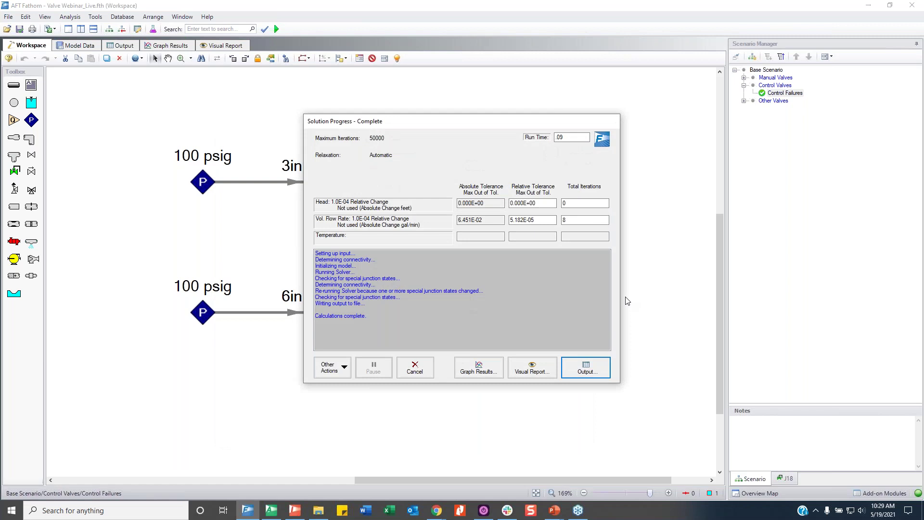
left_click(586, 370)
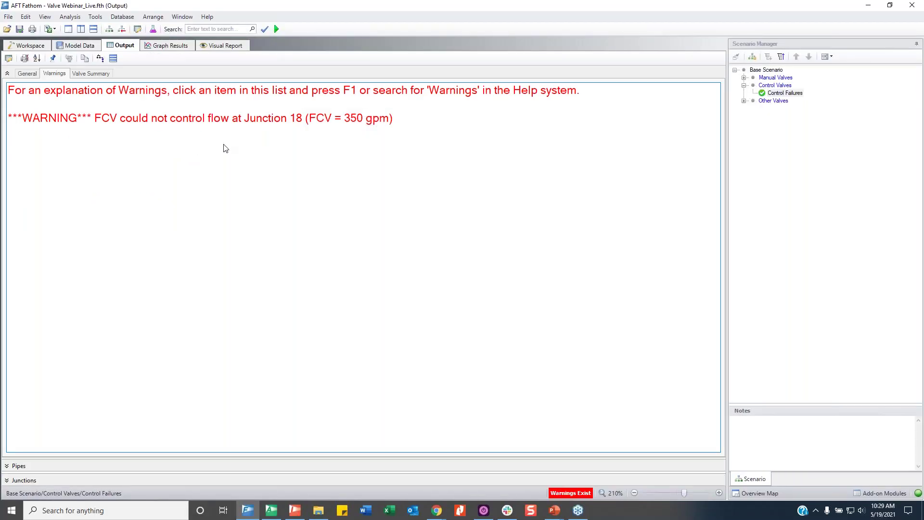
left_click(102, 75)
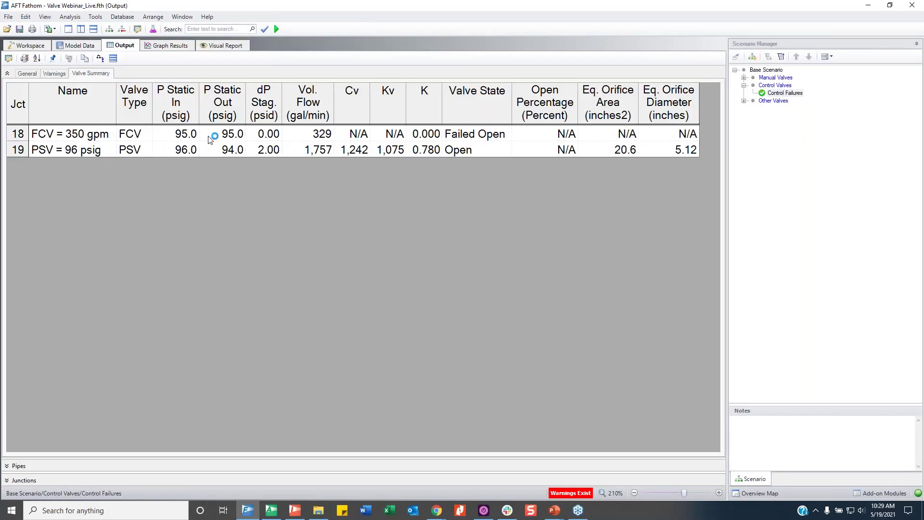
left_click(263, 134)
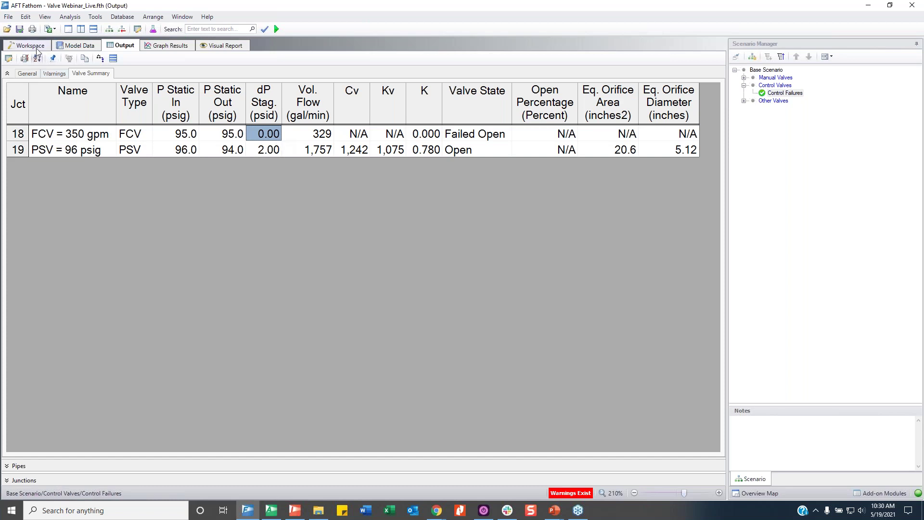
Step: Review the FCV's open percentage data and set its fully open loss to Cv from the Open % Table
left_click(53, 59)
double_click(386, 175)
left_click(311, 215)
left_click_drag(488, 298, 485, 313)
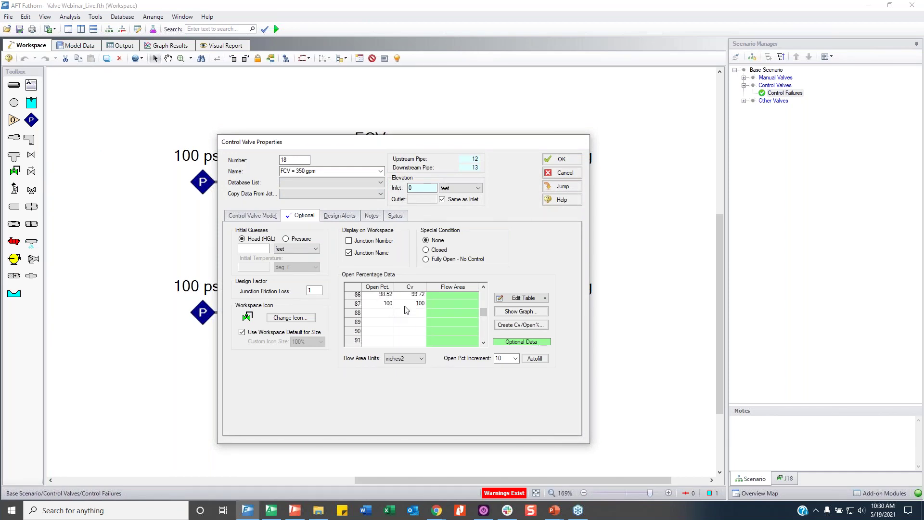
left_click(262, 218)
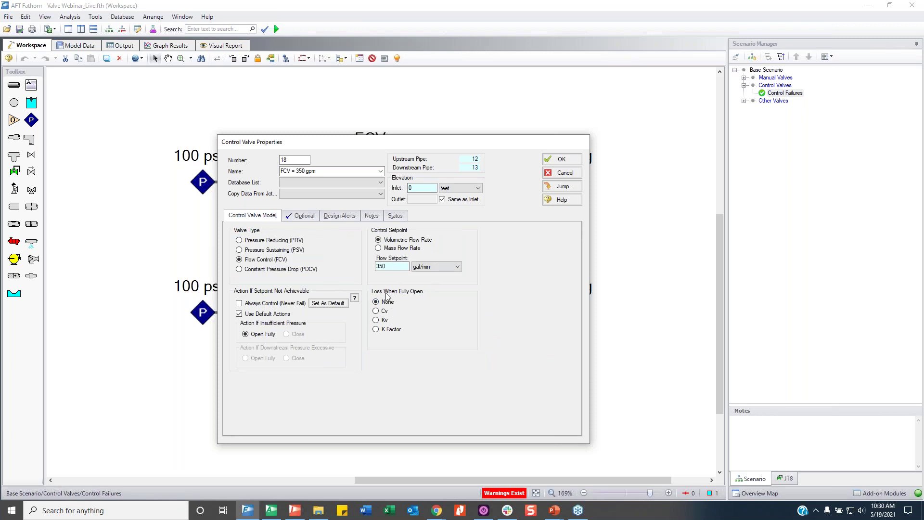
left_click(384, 313)
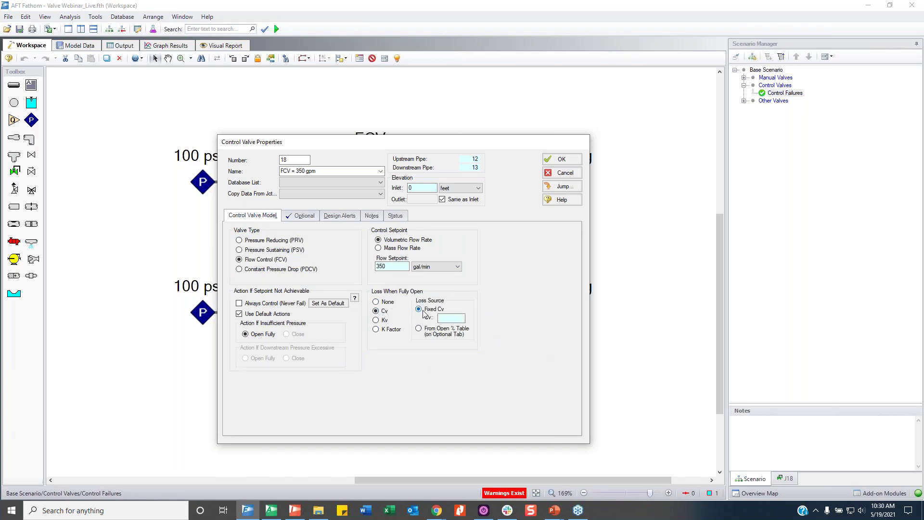
left_click(437, 329)
left_click(558, 160)
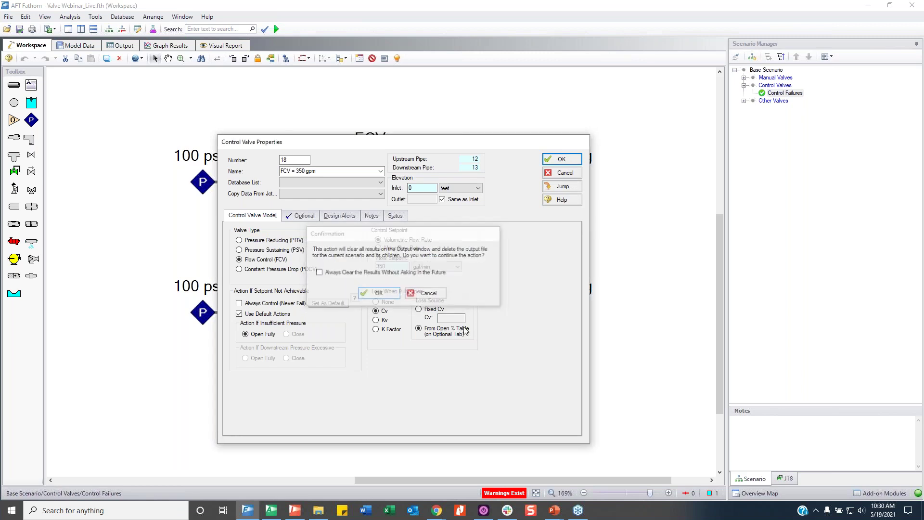
left_click(398, 296)
Step: Solve the model with the fully open Cv loss and examine the FCV's pressure drop, valve state and open percentage
key("ctrl+r")
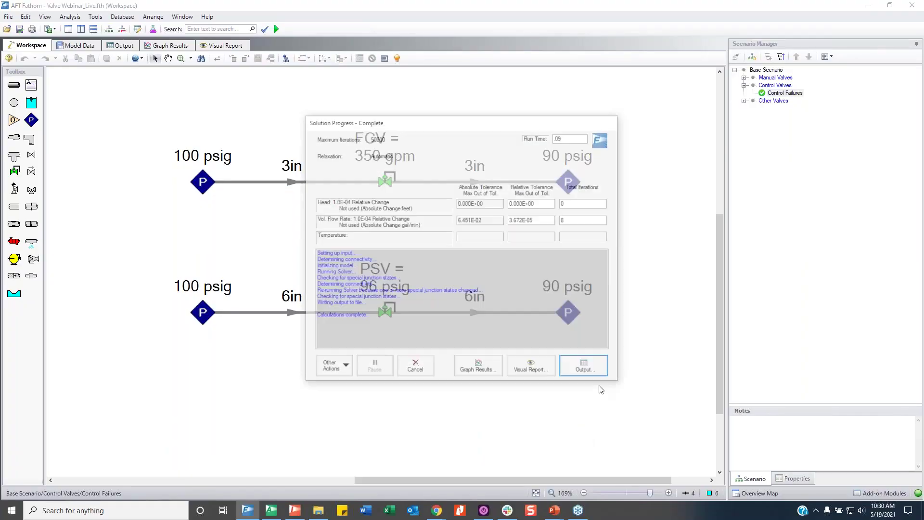
left_click(597, 359)
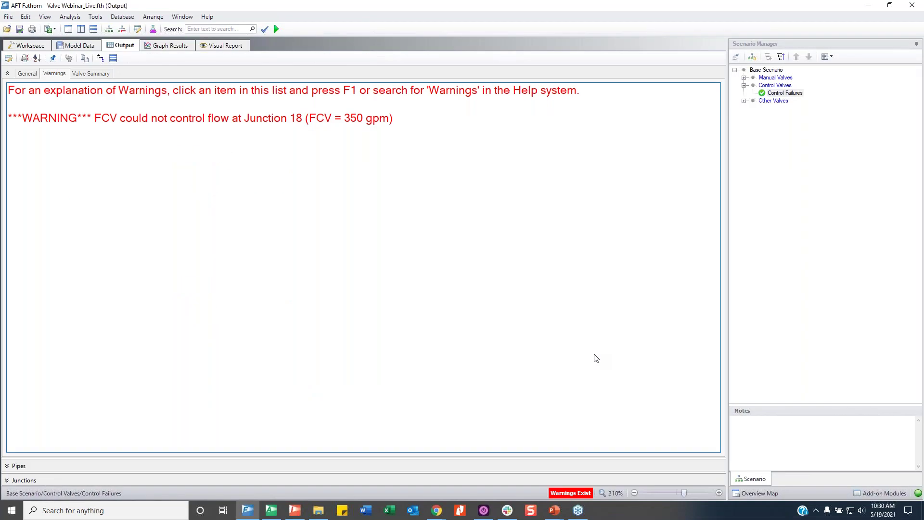
left_click(96, 74)
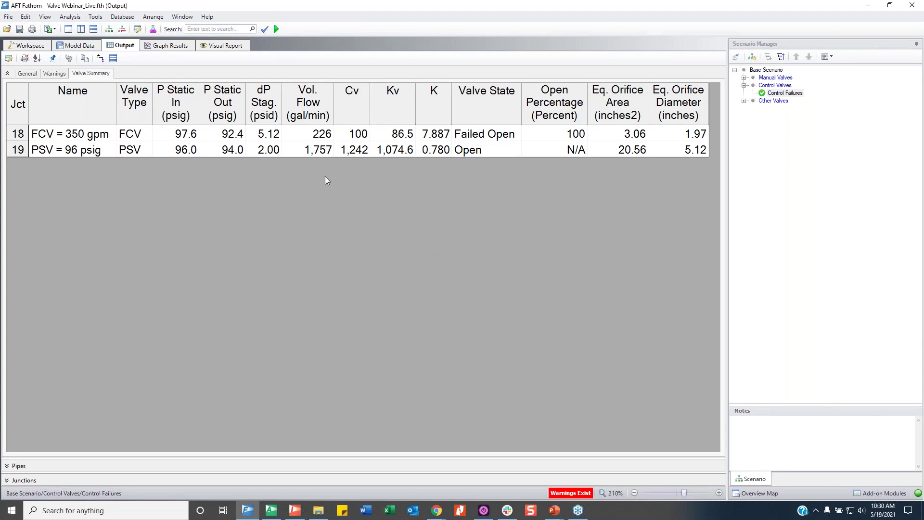
left_click(266, 134)
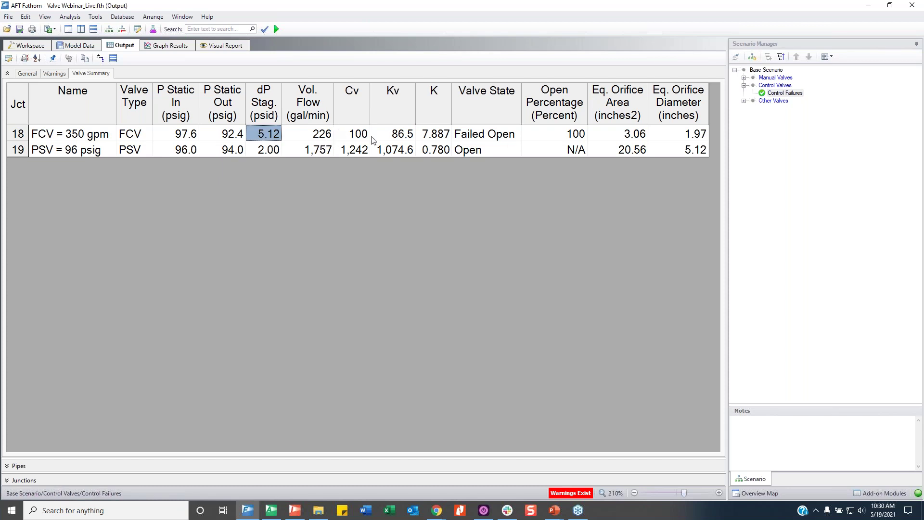
left_click_drag(553, 140, 481, 140)
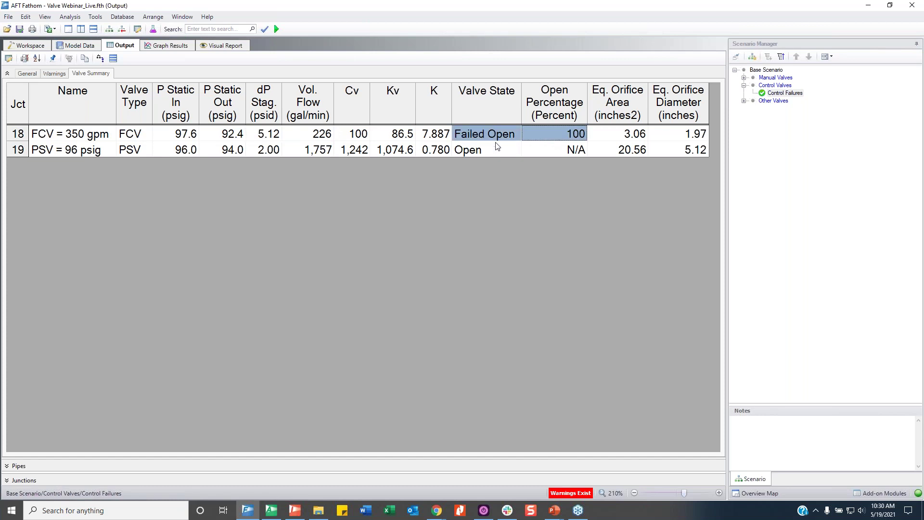
left_click(570, 136)
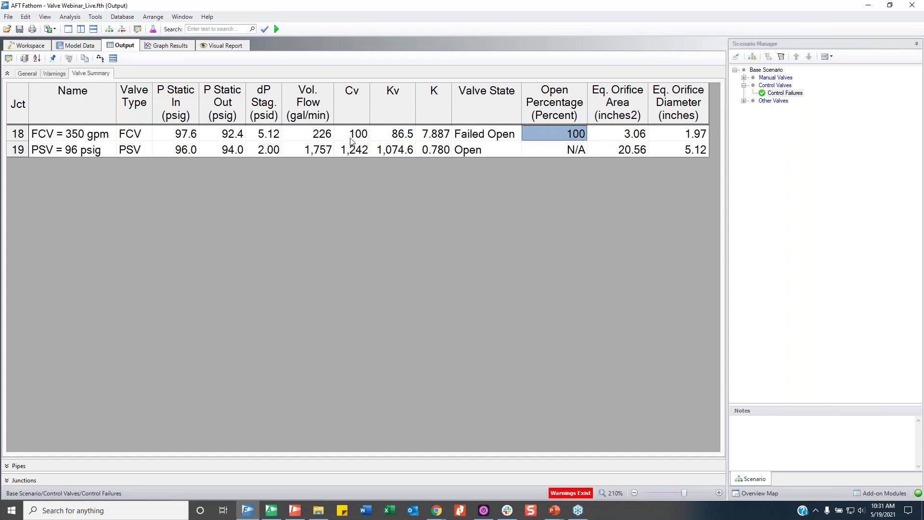
Step: Return to the workspace, switch to the PowerPoint slide show and advance to the "Other" Valves in Fathom slide
left_click(28, 46)
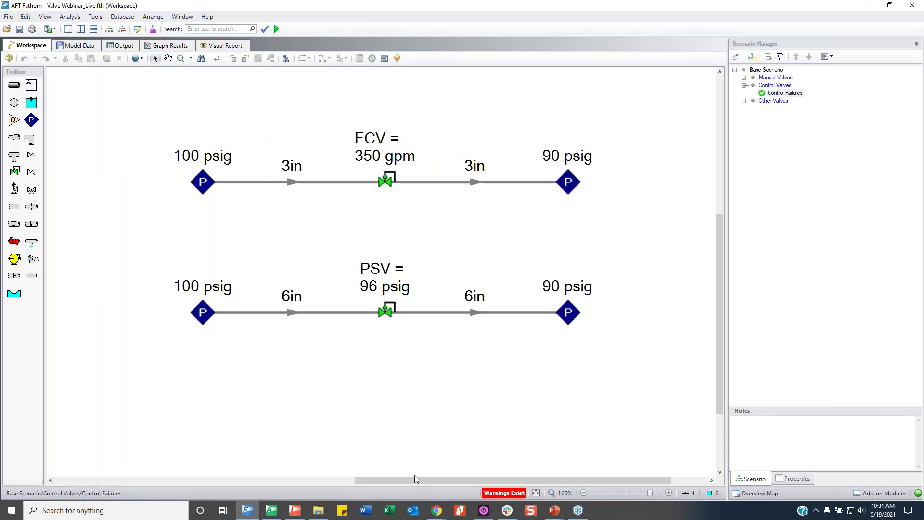
mouse_move(558, 518)
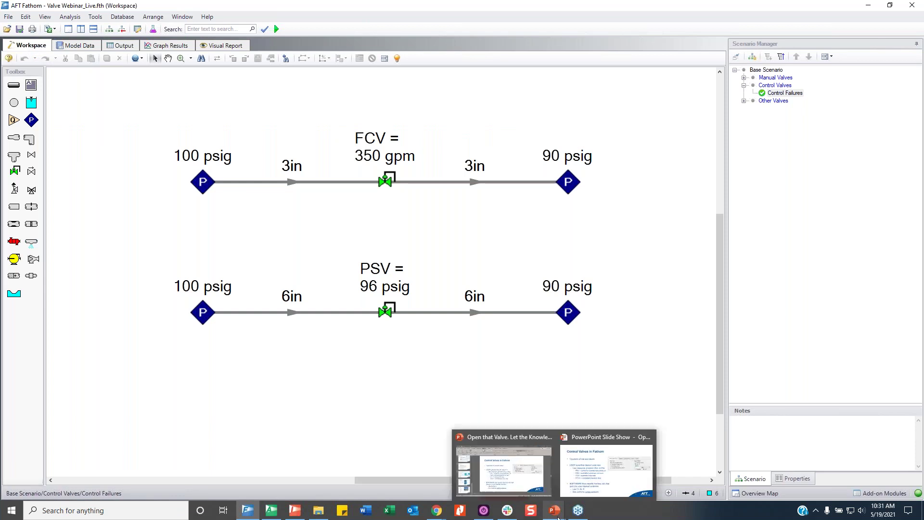
left_click(614, 496)
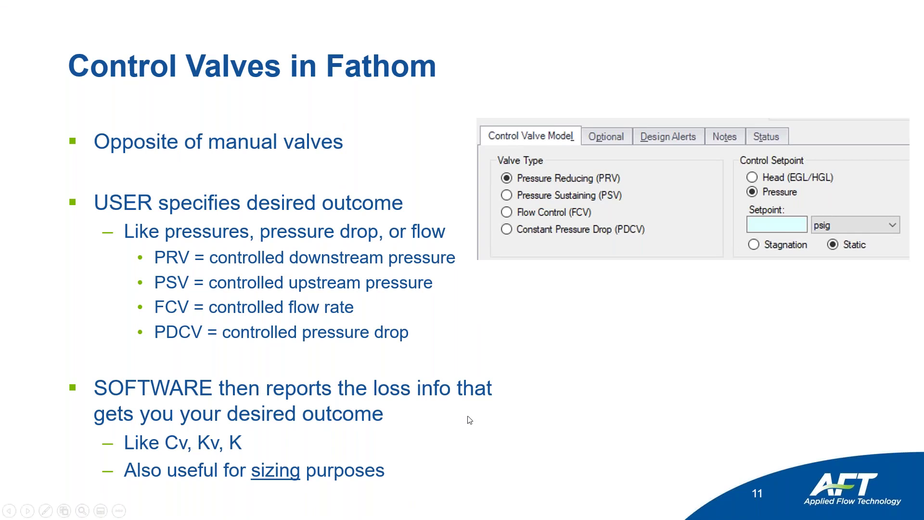
left_click(588, 378)
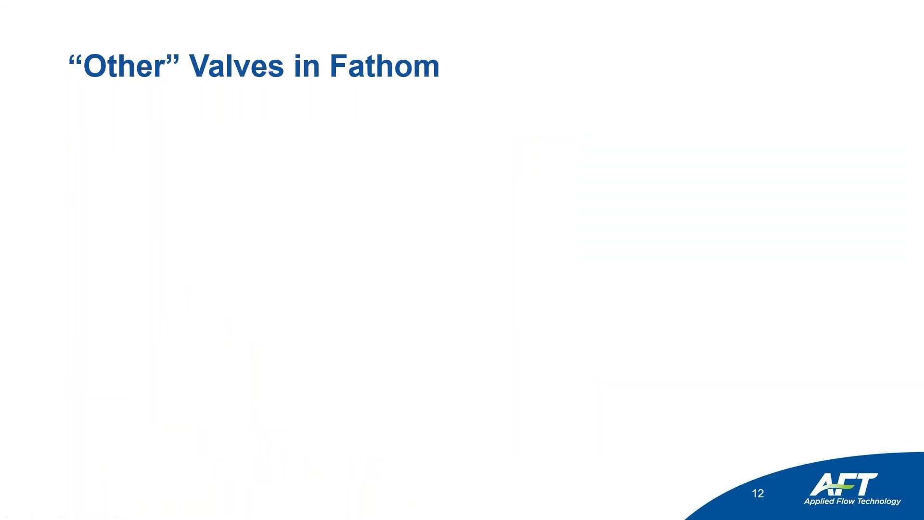
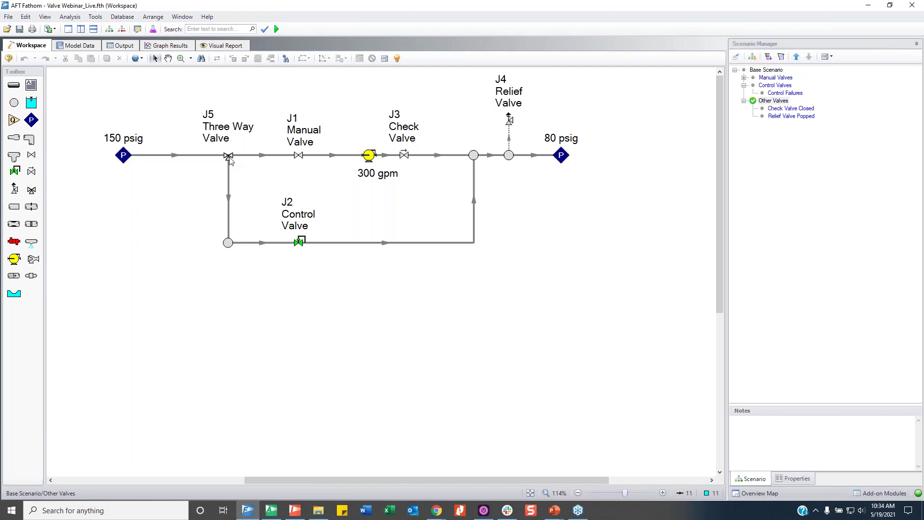
Step: Load the Check Valve Closed scenario and examine check valve J3's K factor and forward closing velocity, leaving its properties unchanged
double_click(792, 109)
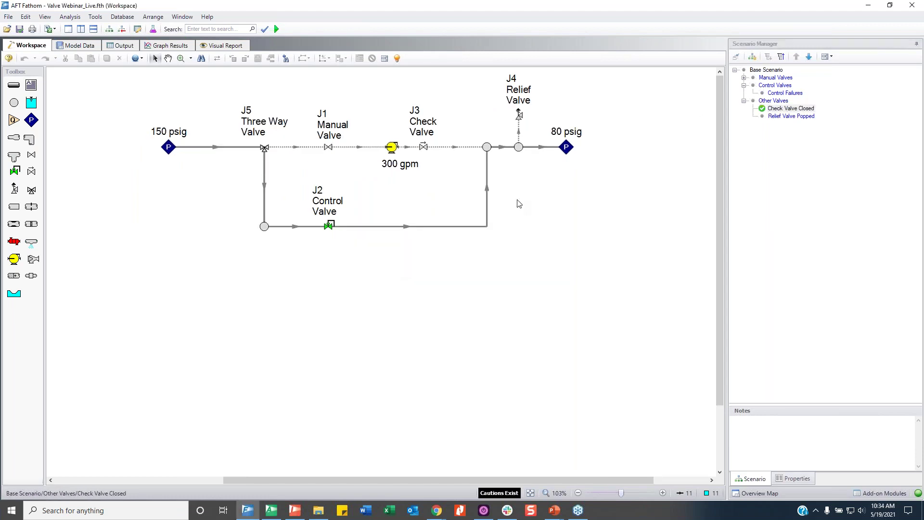
double_click(424, 146)
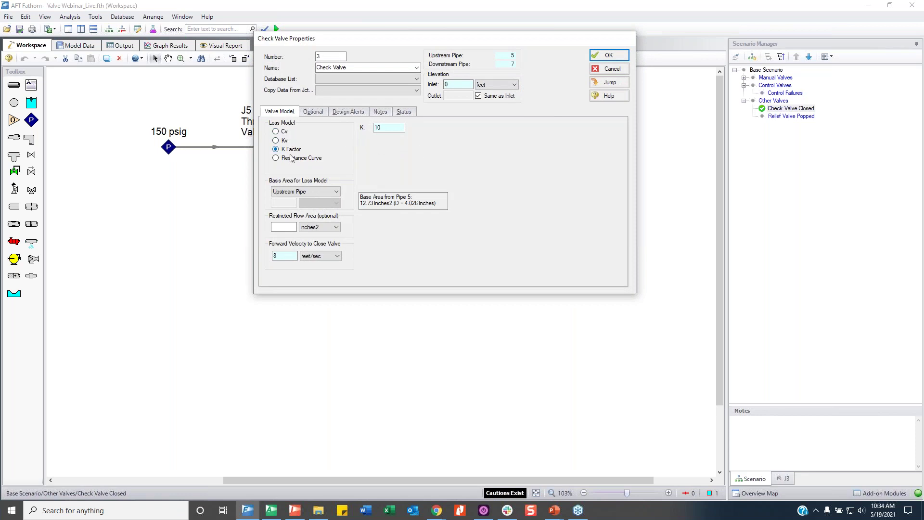
left_click(390, 125)
left_click_drag(419, 35, 466, 163)
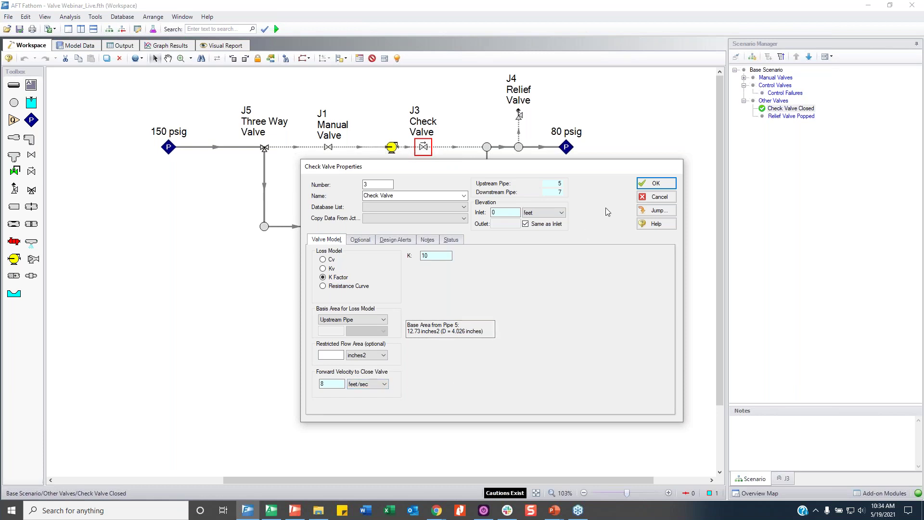
left_click(660, 197)
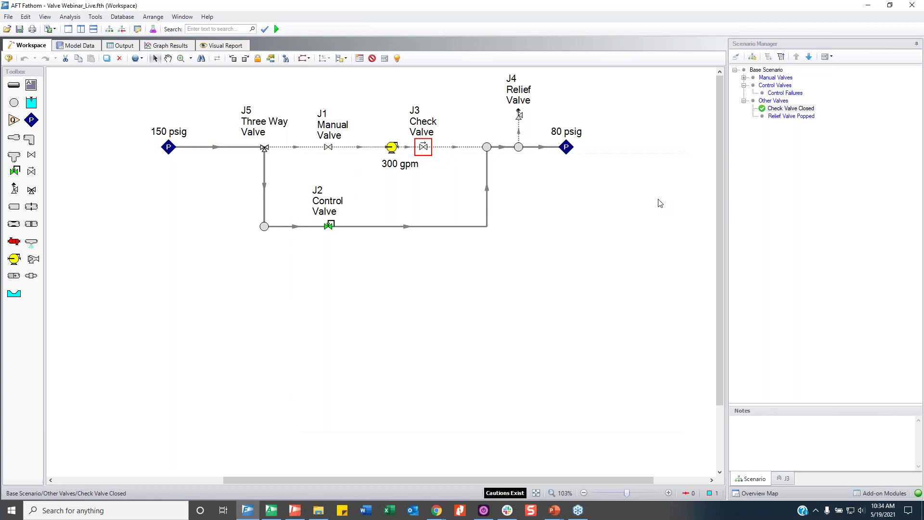
Step: Solve the Check Valve Closed scenario, examine the solver's message about changed special junction states, and open the results
key("ctrl+r")
left_click(440, 253)
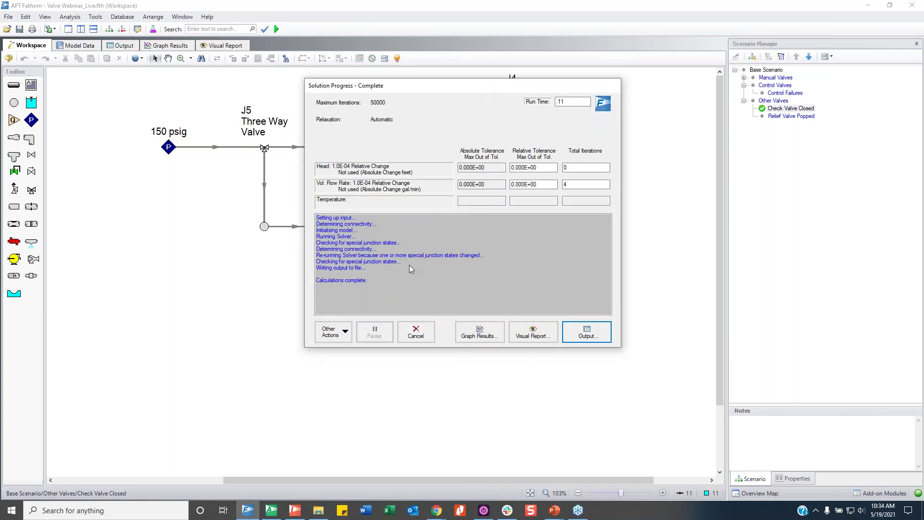
left_click(326, 256)
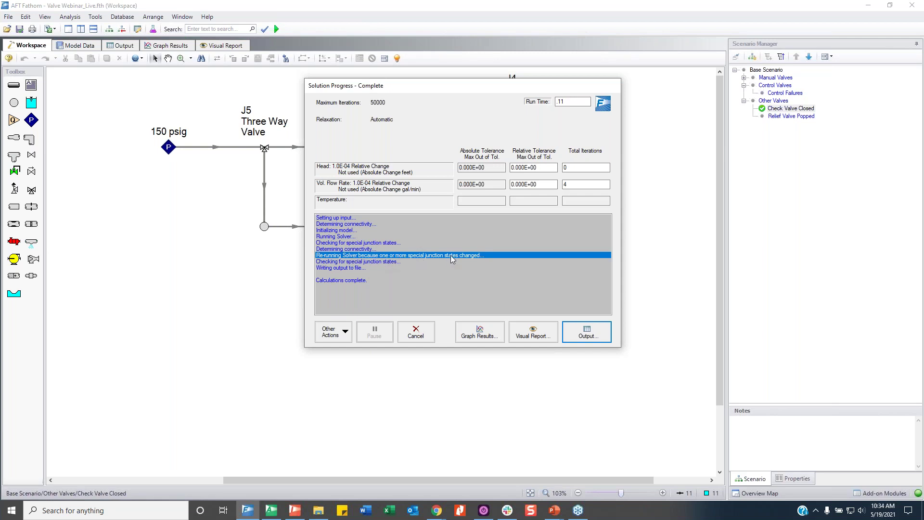
left_click_drag(541, 90, 606, 181)
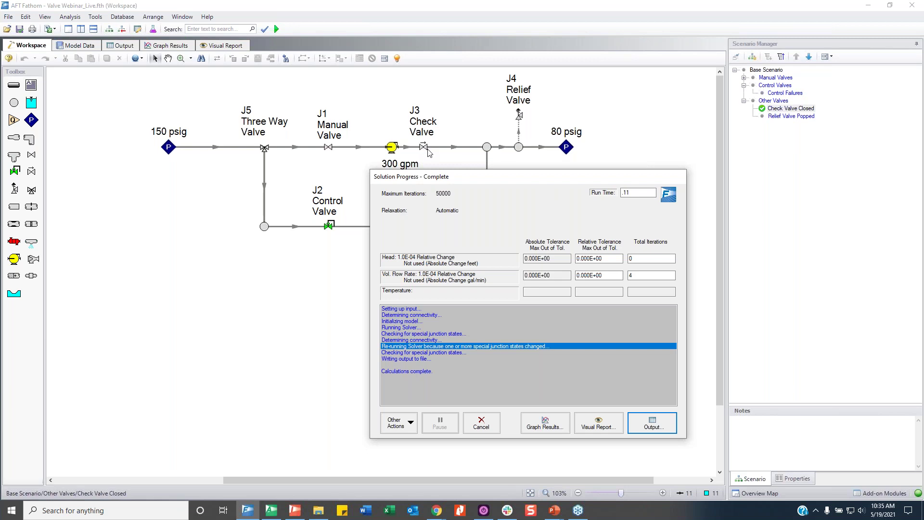
left_click_drag(446, 176, 445, 170)
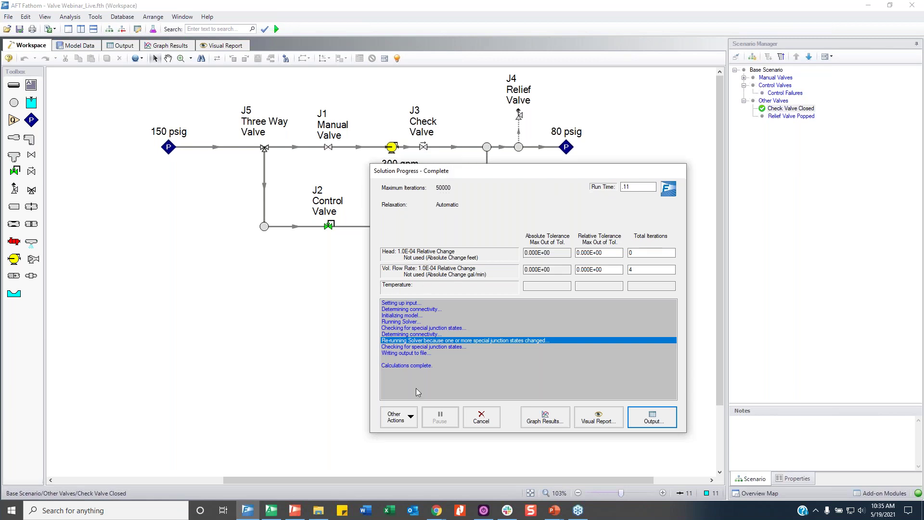
left_click(437, 353)
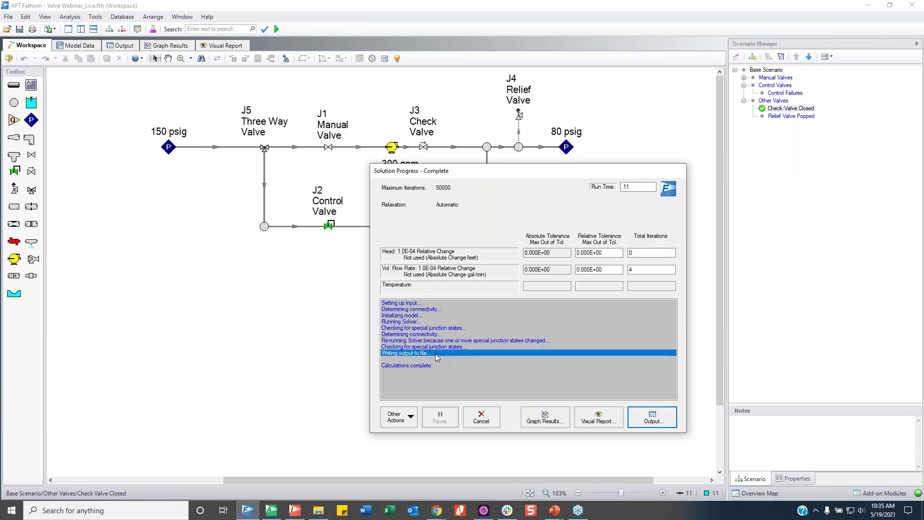
left_click(672, 417)
Step: Examine the check valve's closure on the workspace, in the warnings and in its Valve Summary row
left_click(42, 49)
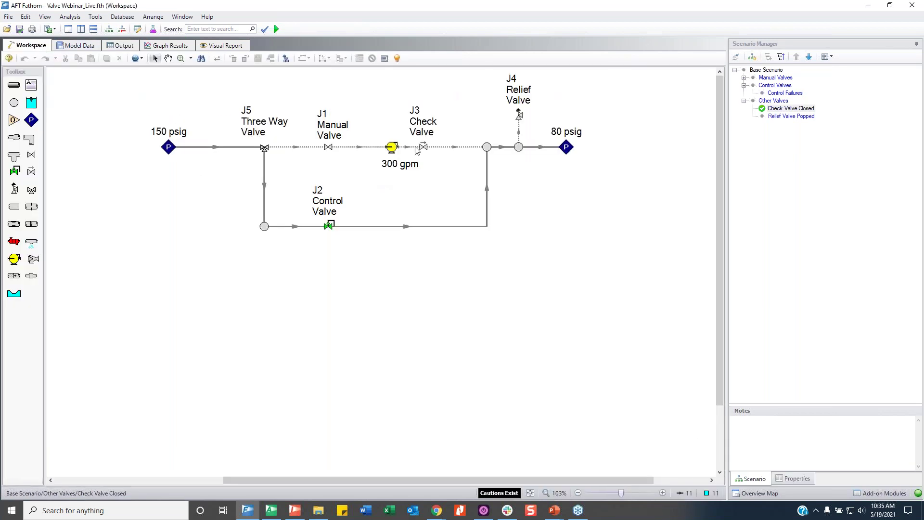
left_click(118, 46)
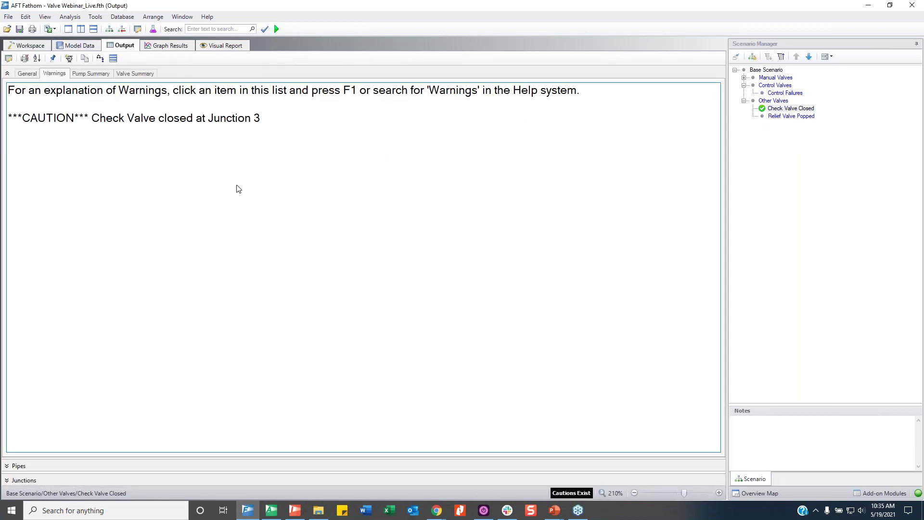
left_click(136, 74)
left_click_drag(129, 171, 514, 168)
left_click(514, 168)
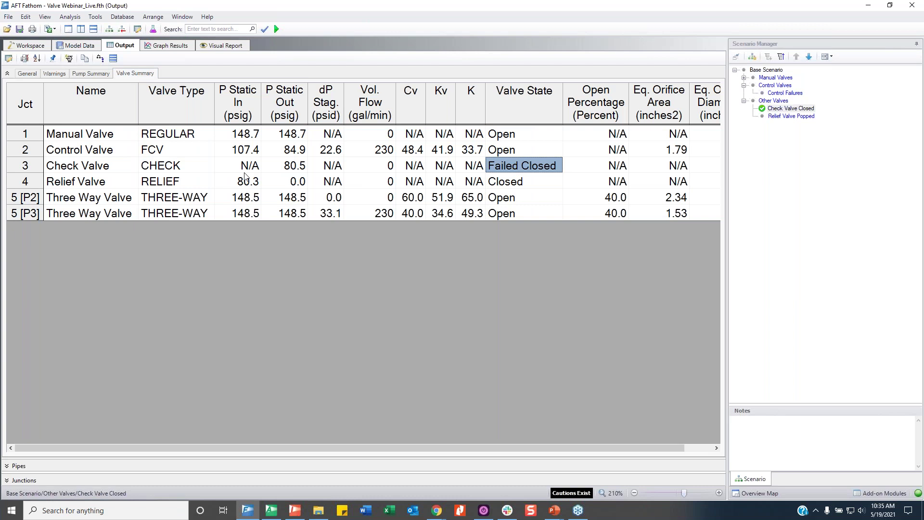
Step: Load the Relief Valve Popped scenario and open relief valve J4's properties, keeping the valve visible beside the dialog
left_click(29, 45)
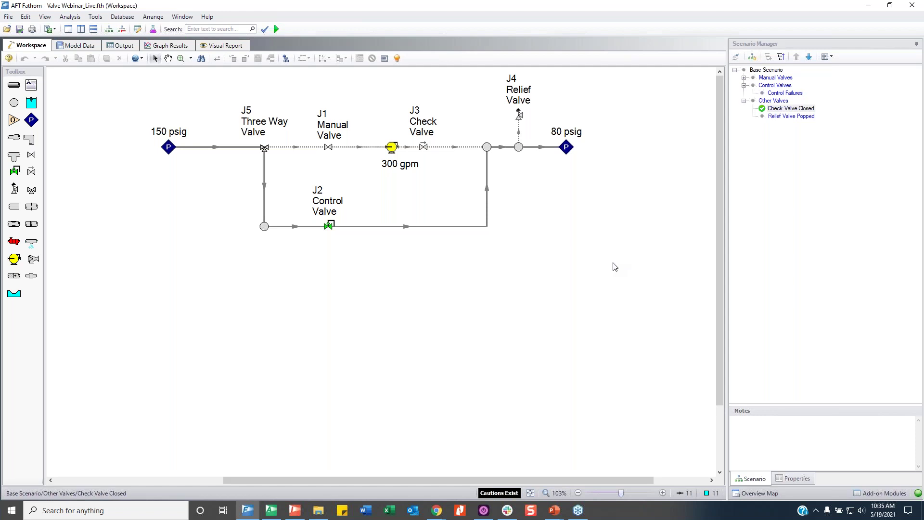
double_click(786, 116)
double_click(519, 115)
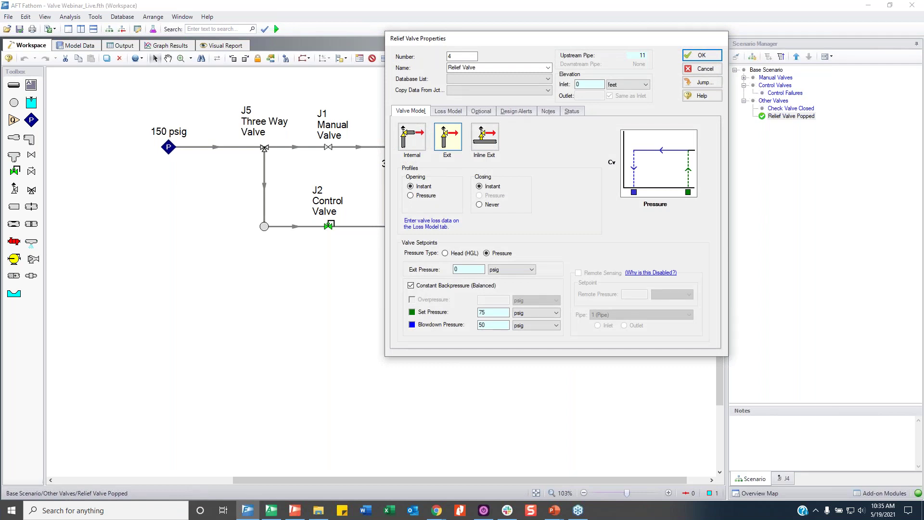
left_click_drag(559, 41, 357, 75)
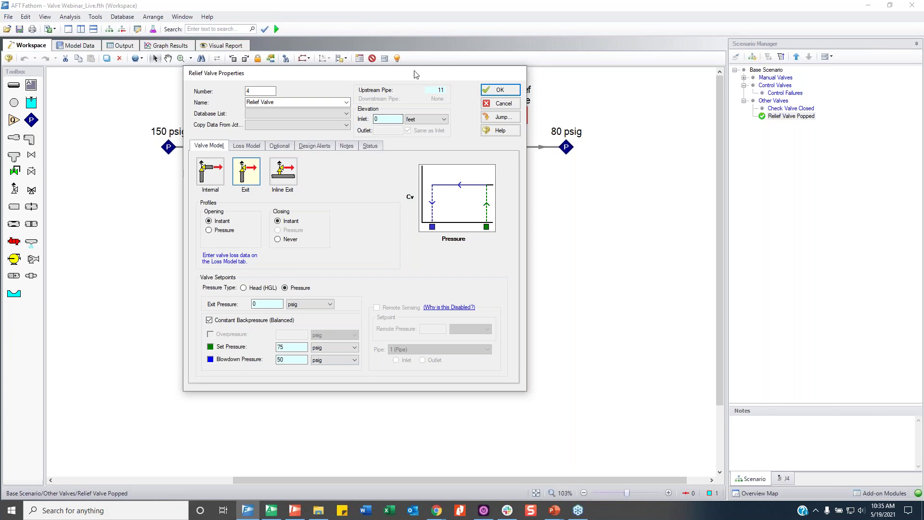
left_click_drag(413, 73, 351, 72)
Step: Try the Pressure opening profile on the relief valve, then restore the Instant profile
left_click(206, 305)
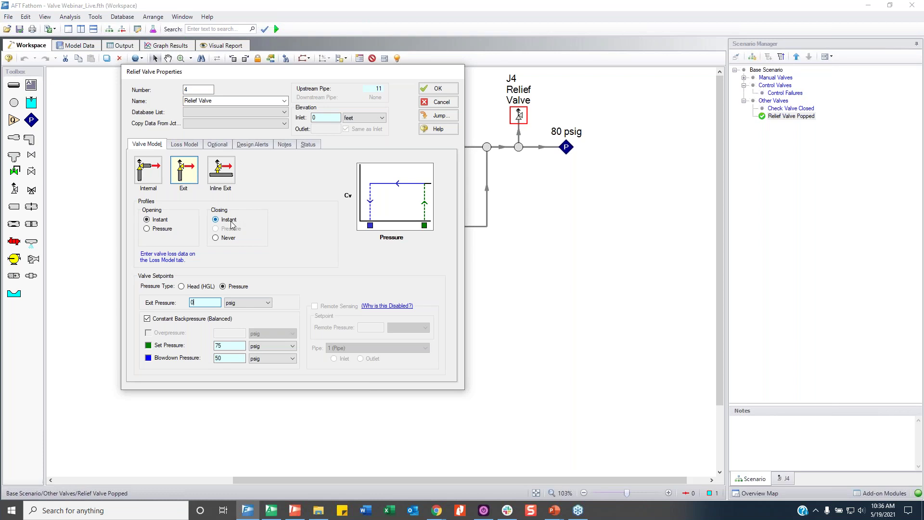
left_click(167, 232)
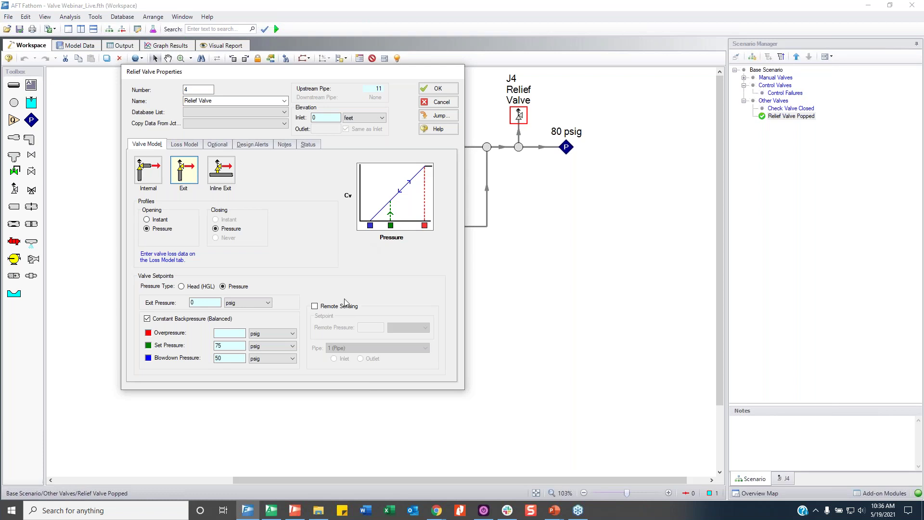
left_click(147, 219)
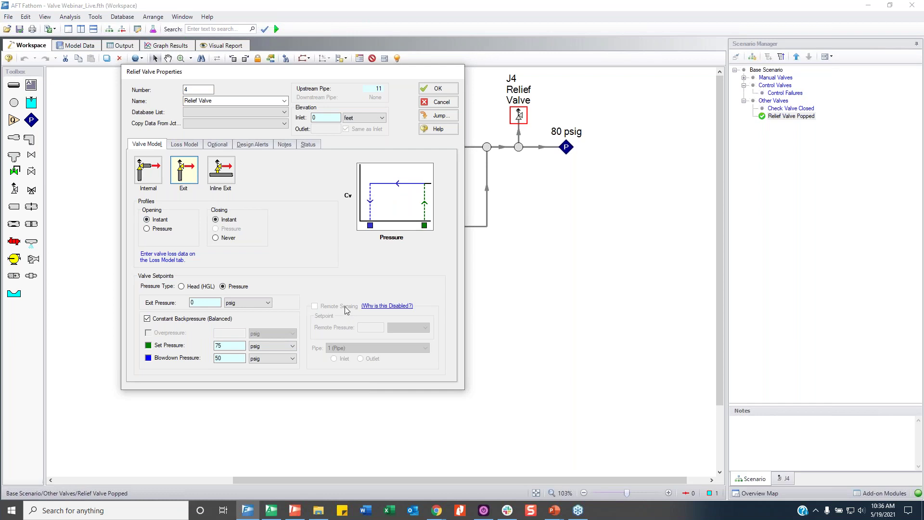
Step: Review the relief valve's set pressure, constant backpressure option and blowdown pressure
left_click(219, 346)
left_click(163, 319)
left_click(160, 321)
left_click_drag(409, 71, 426, 15)
left_click(244, 291)
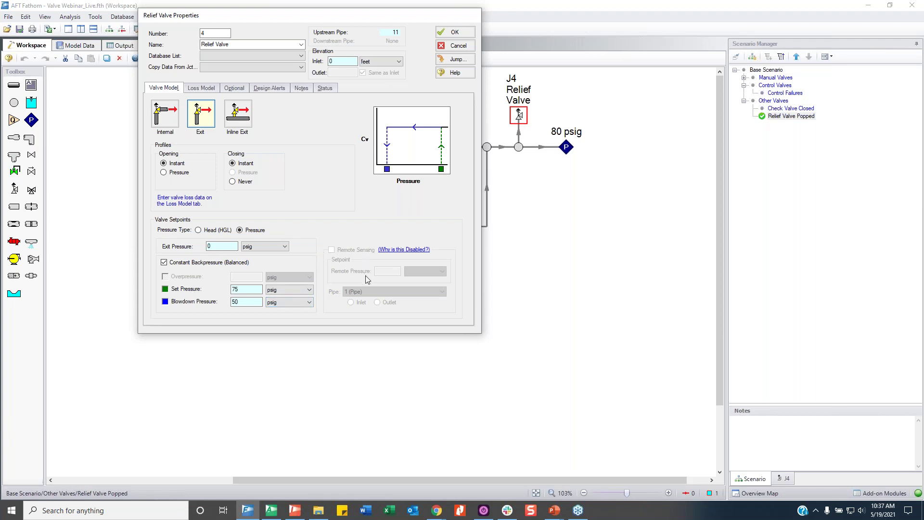
left_click(253, 302)
left_click_drag(401, 21, 415, 96)
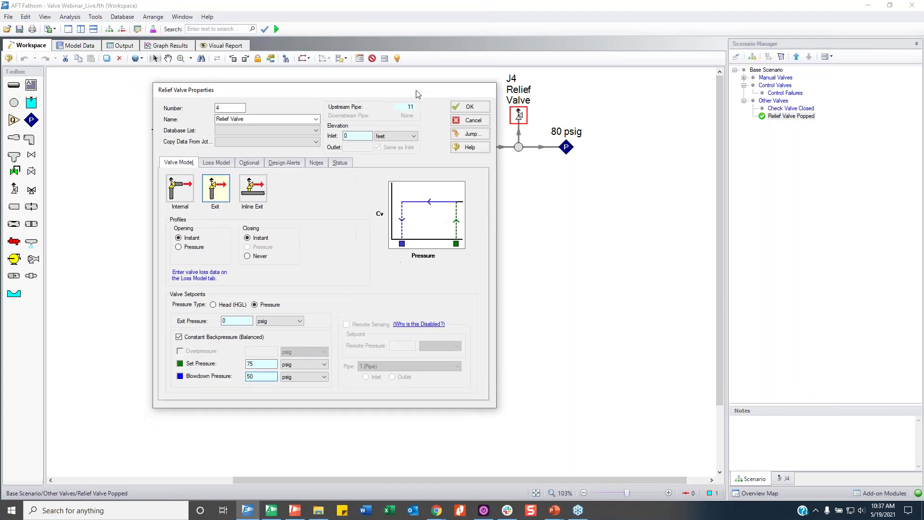
Step: Examine the relief valve's constant Cv loss model and close its properties without saving changes
left_click(228, 164)
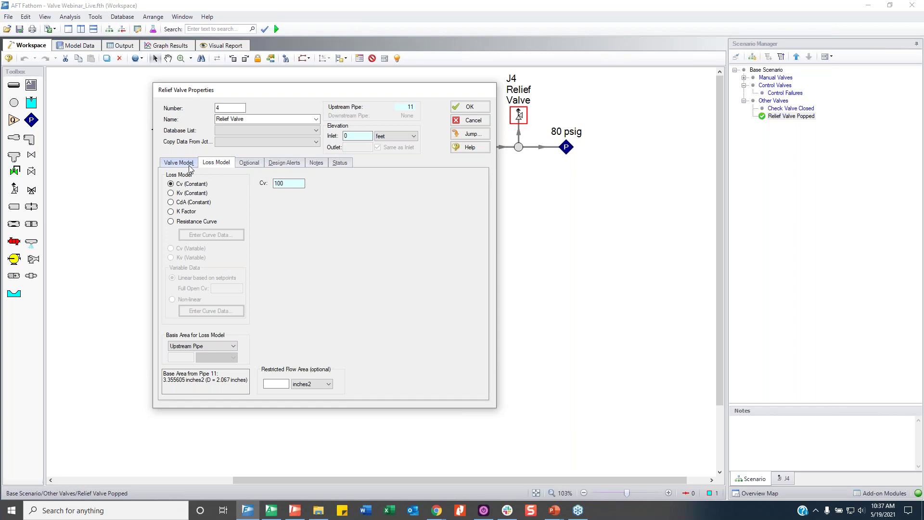
left_click(283, 186)
key("Tab")
left_click(292, 185)
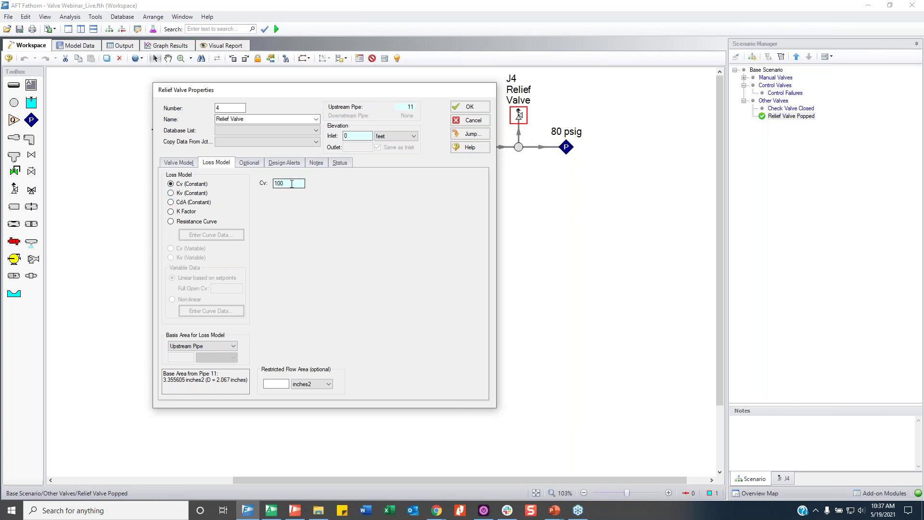
left_click(471, 120)
left_click(663, 237)
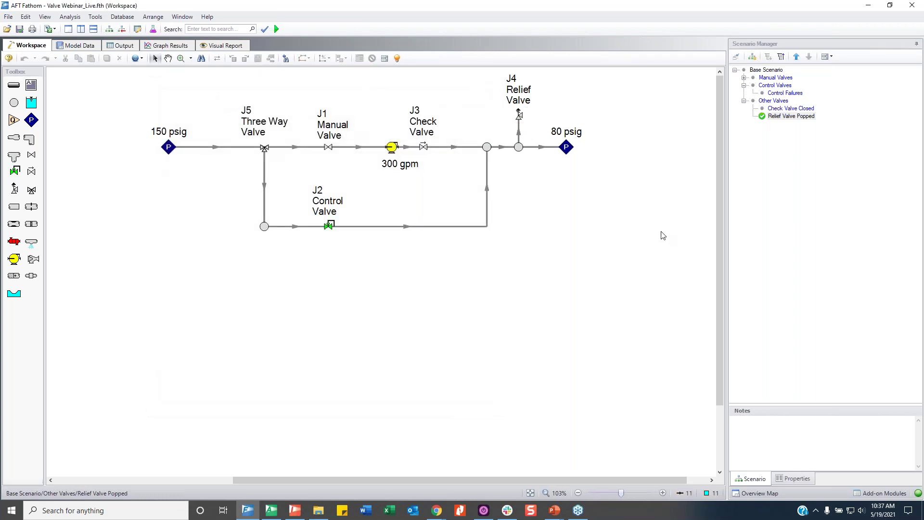
Step: Solve the Relief Valve Popped scenario, examine the solver's junction state message, and open the output
key("ctrl+r")
left_click(444, 252)
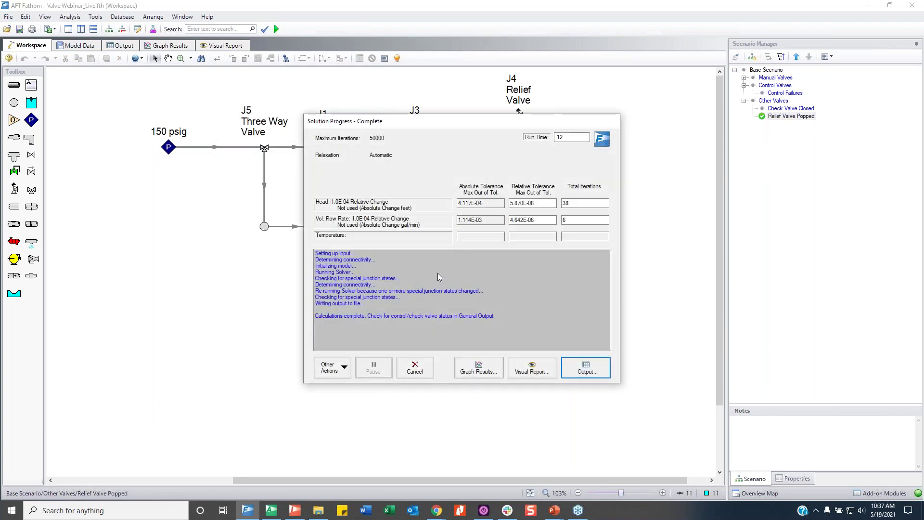
left_click(331, 292)
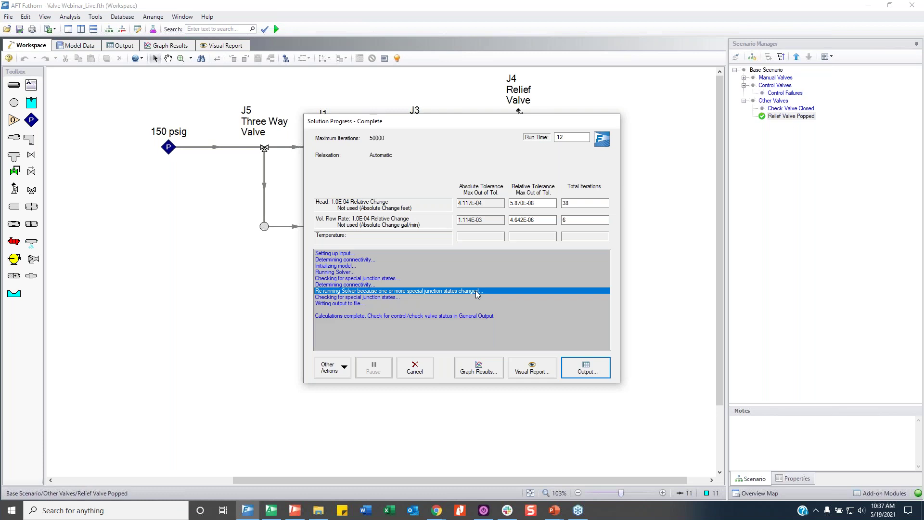
left_click_drag(421, 121, 430, 53)
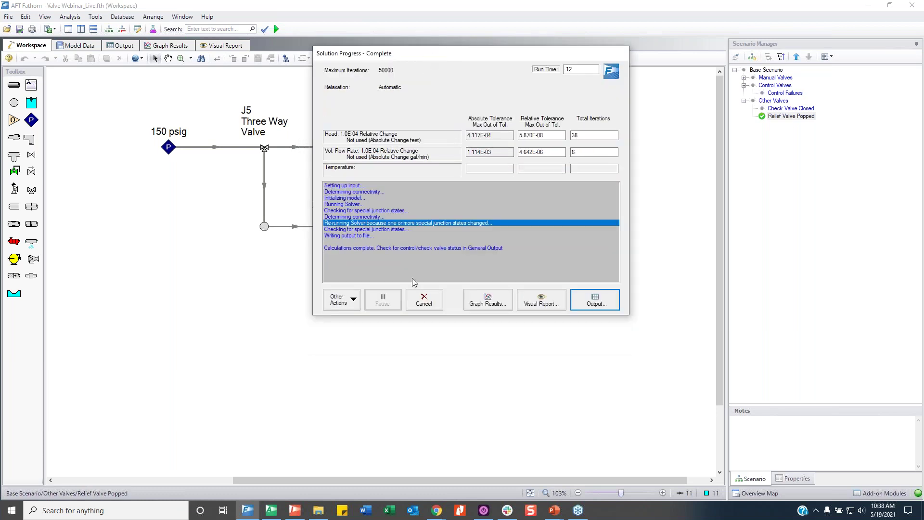
left_click(588, 293)
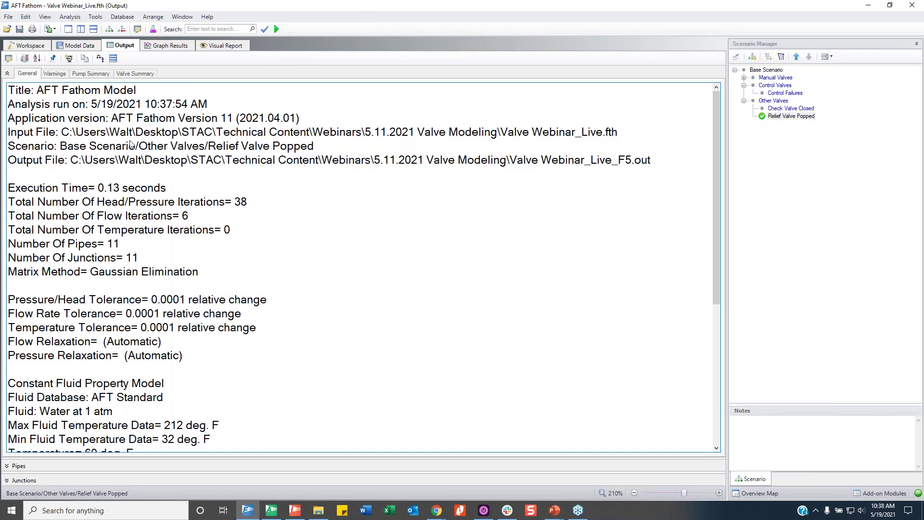
Step: Examine the relief valve's flow, valve state and Cv in the Valve Summary
left_click(138, 74)
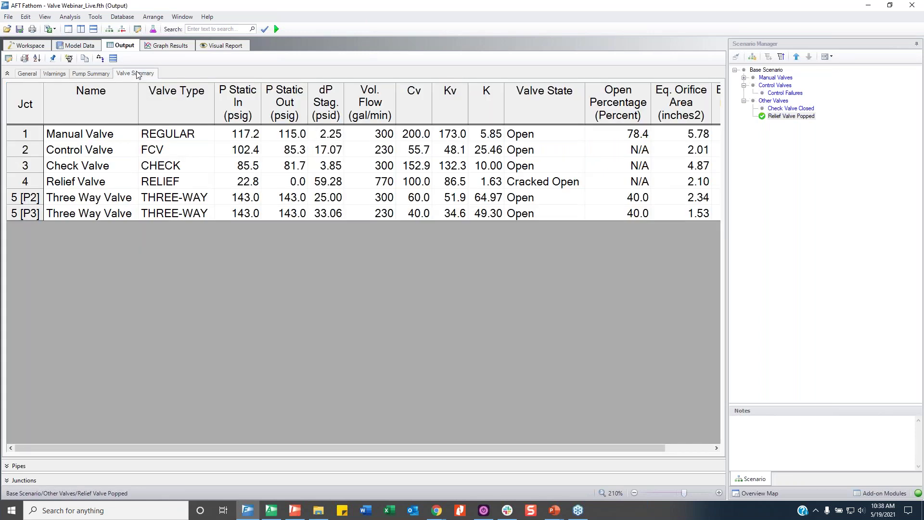
left_click_drag(138, 189, 557, 187)
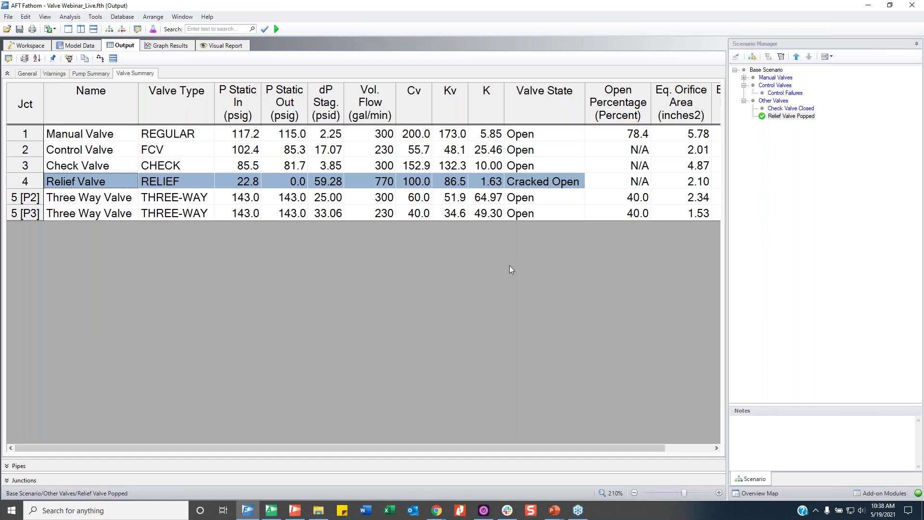
left_click(423, 186)
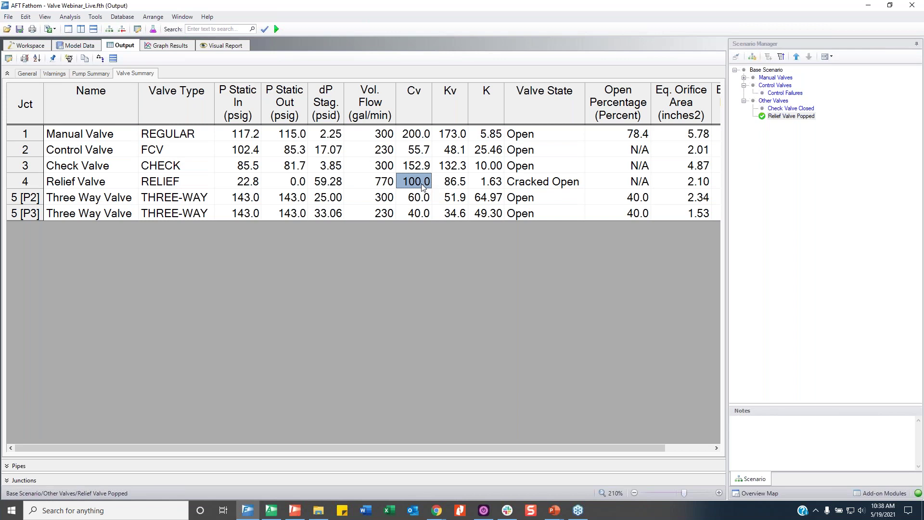
Step: Return to the workspace and open three way valve J5's properties, keeping the valve visible beside the dialog
left_click(36, 46)
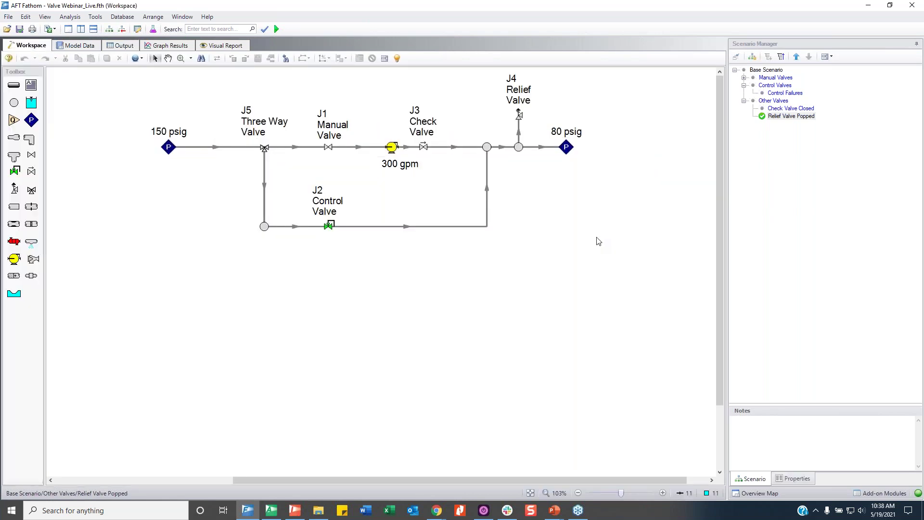
left_click(265, 148)
double_click(264, 148)
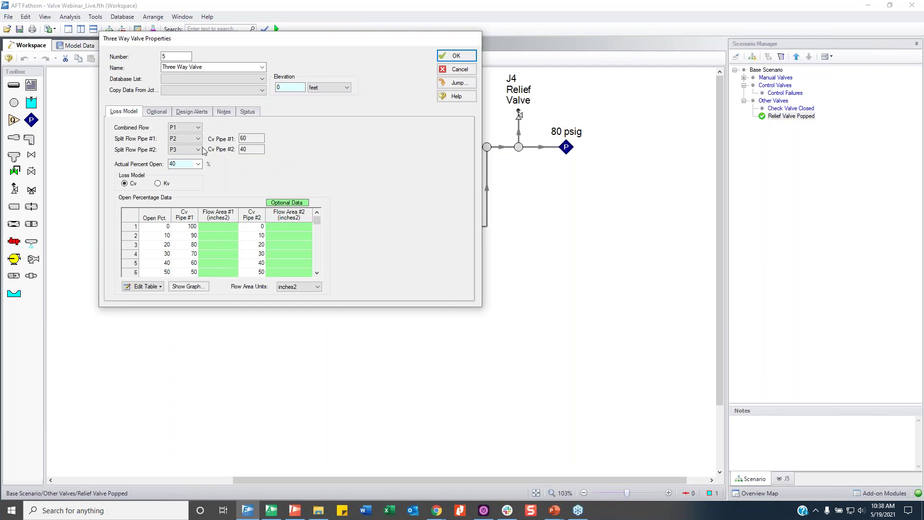
left_click_drag(310, 40, 527, 32)
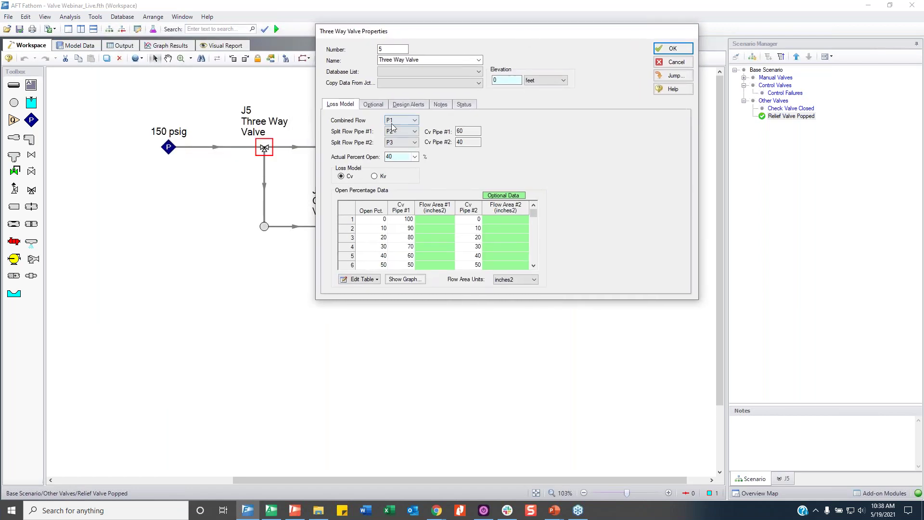
Step: Review J5's Cv values for both split pipes across the open percentage table and its actual percent open, leaving its properties unchanged
left_click(382, 221)
left_click(409, 220)
left_click(410, 228)
left_click(410, 255)
mouse_move(534, 213)
left_mouse_down()
mouse_move(534, 241)
mouse_move(535, 215)
left_mouse_up()
left_click(409, 233)
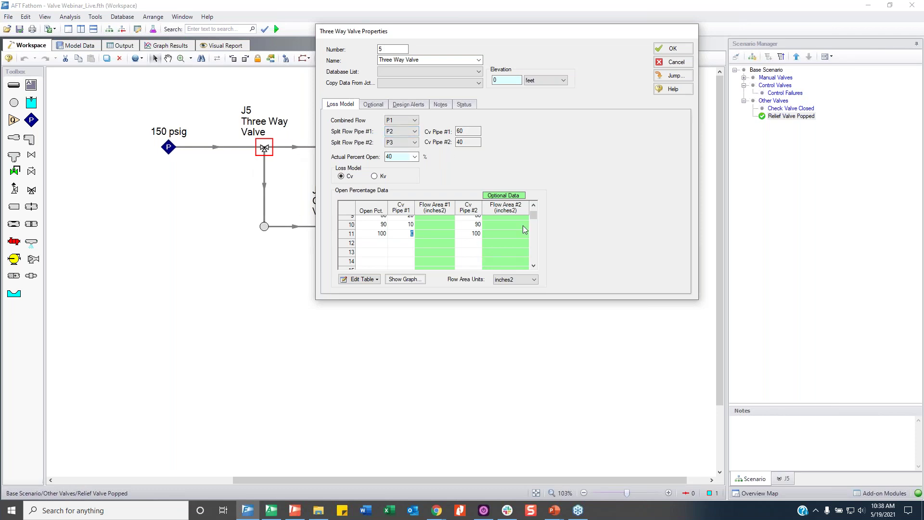
scroll(534, 214, "up", 3)
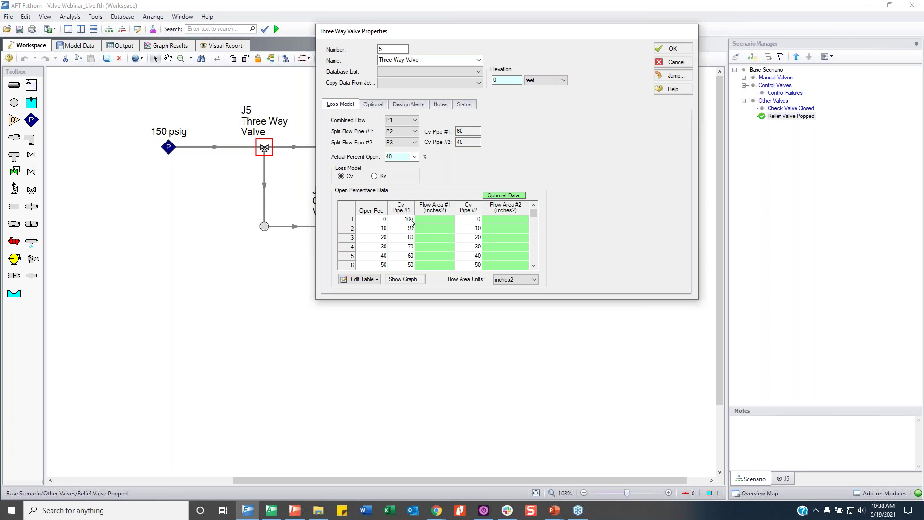
left_click(399, 157)
left_click(674, 61)
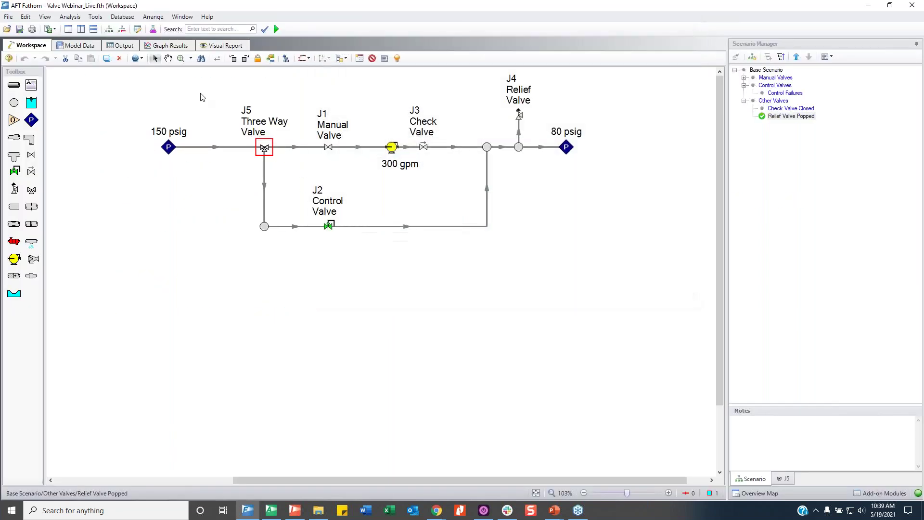
Step: Compare the three way valve's pressure drops and volumetric flows for pipes P2 and P3 in the Valve Summary
left_click(127, 45)
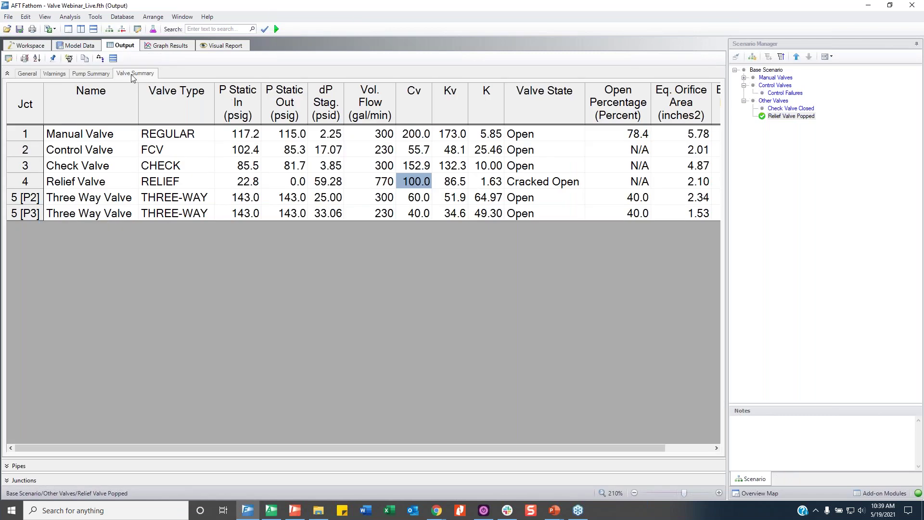
left_click_drag(68, 200, 392, 214)
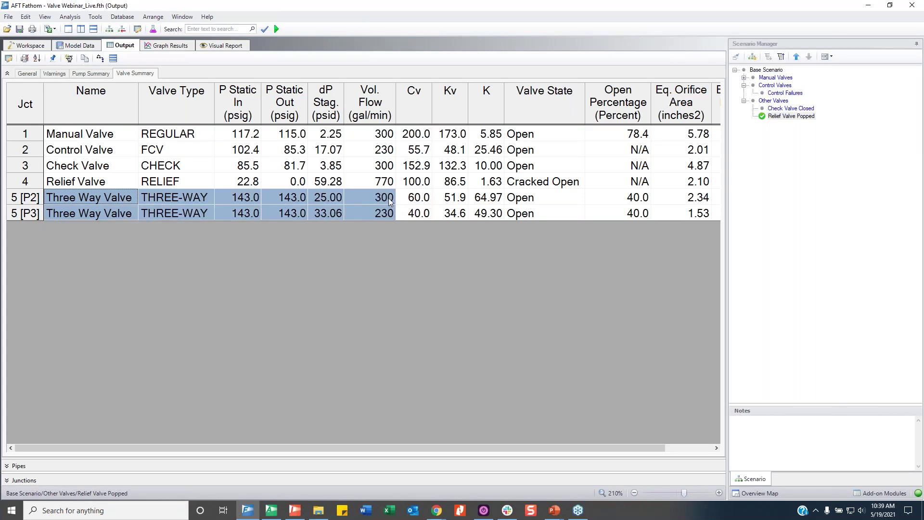
left_click(385, 215)
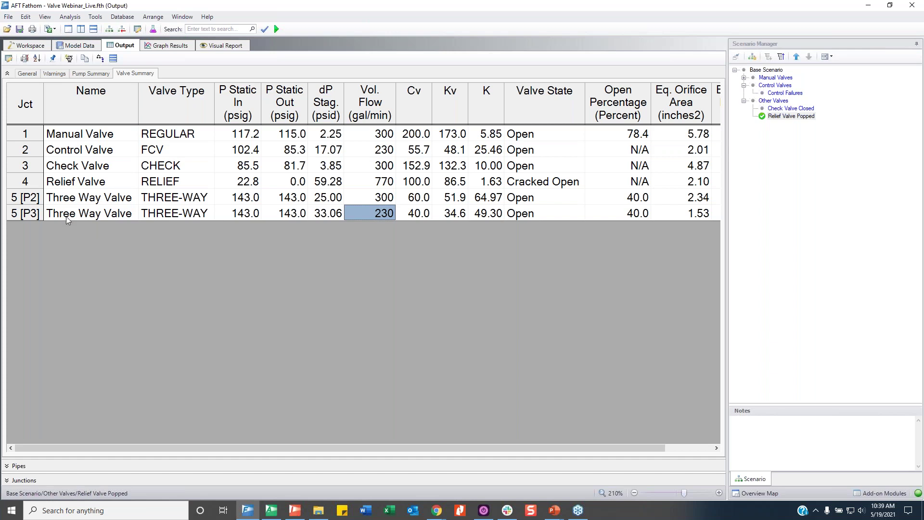
Step: Leave the three way valve results and switch to the PowerPoint slide show, advancing to the compressible flow point on "Valves in Arrow"
left_click_drag(54, 203, 62, 215)
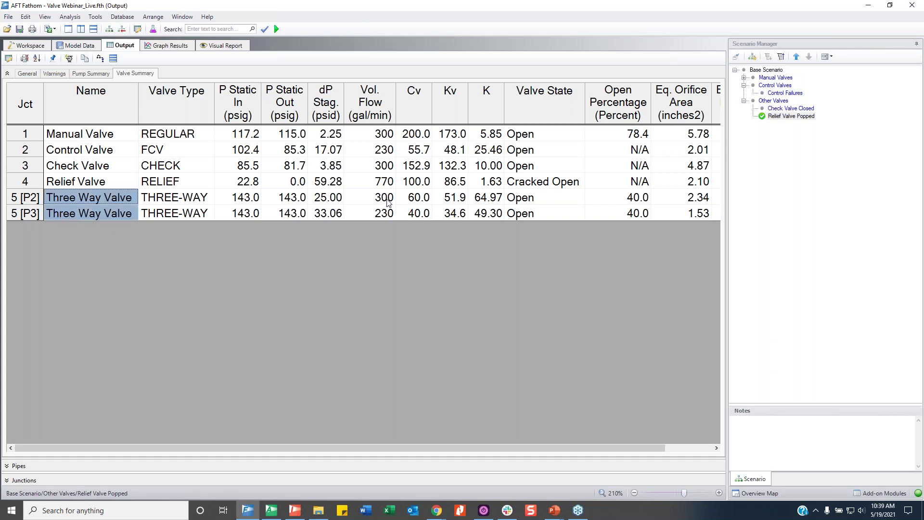
left_click(27, 47)
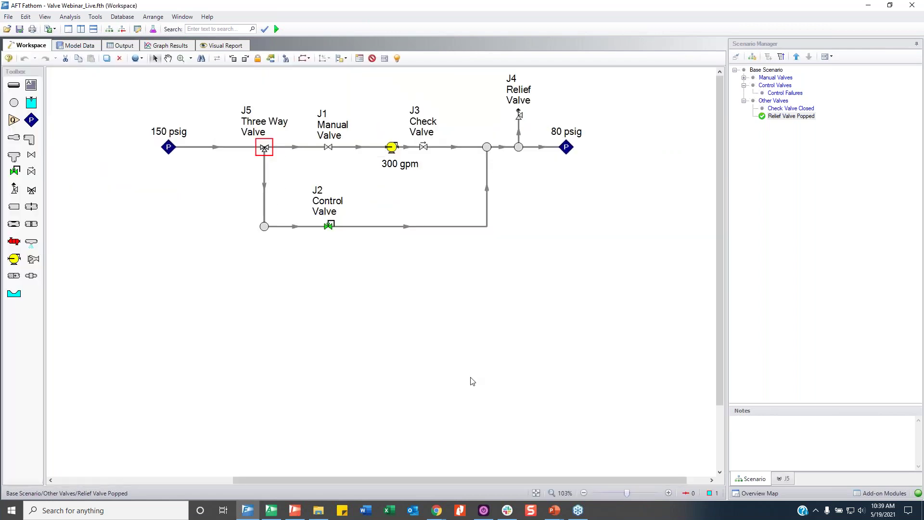
left_click(556, 513)
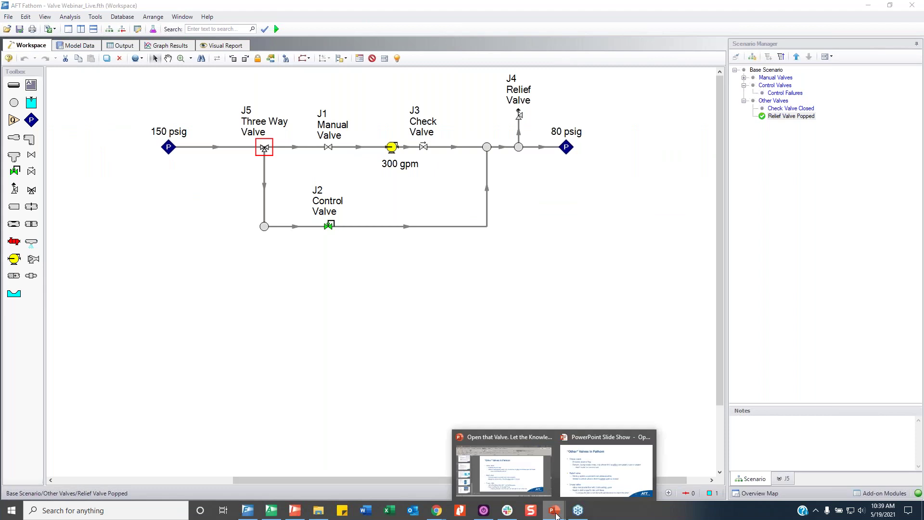
left_click(599, 465)
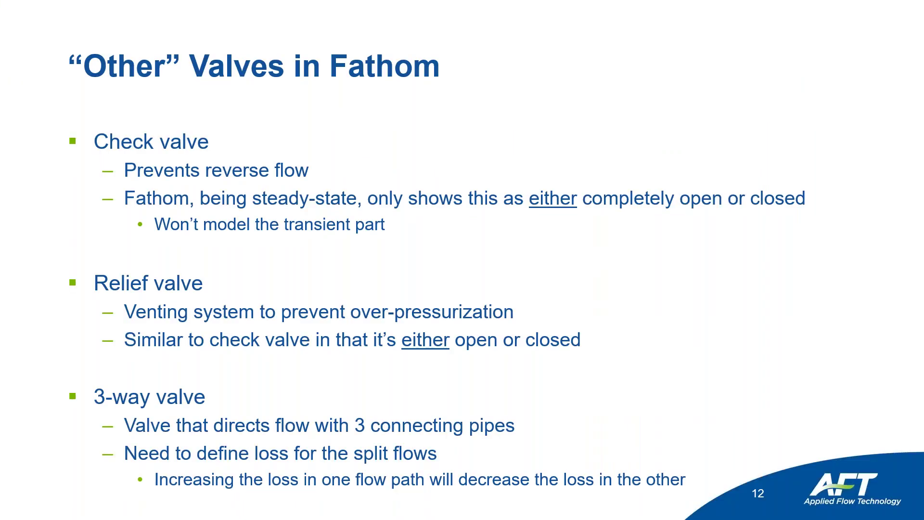
left_click(730, 325)
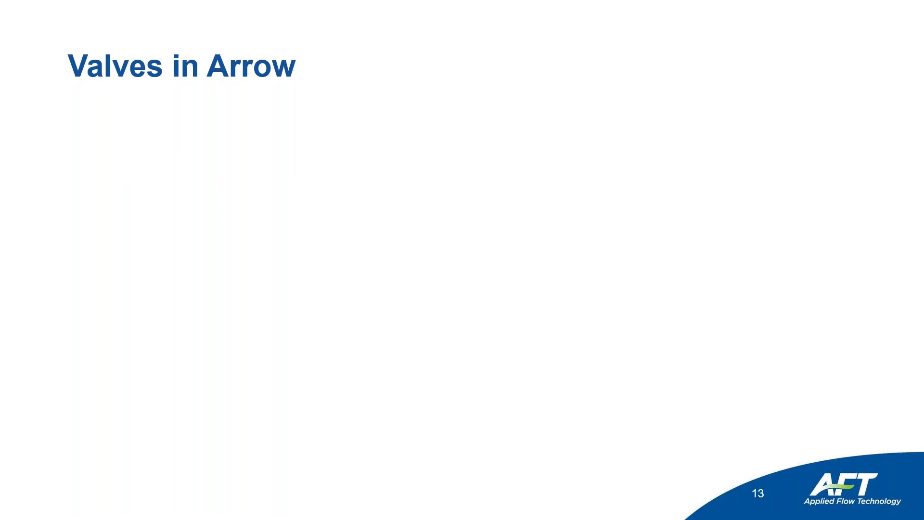
key("Right")
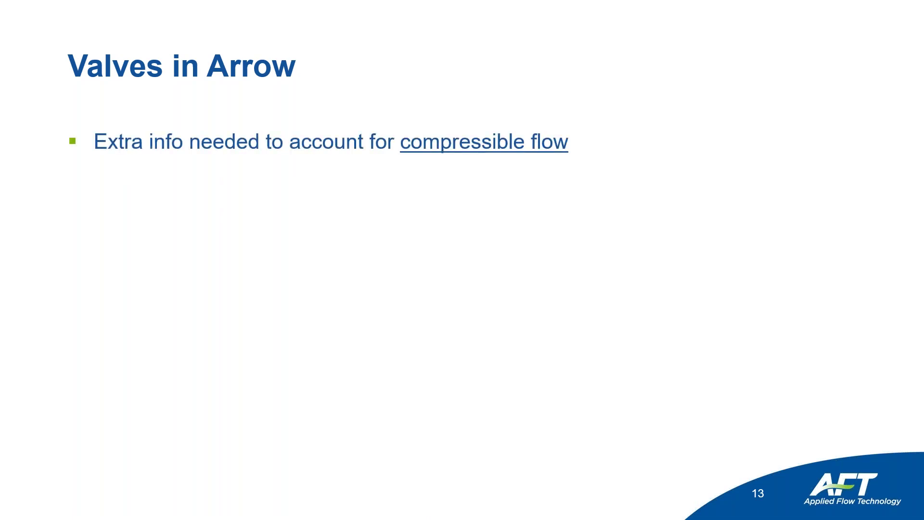
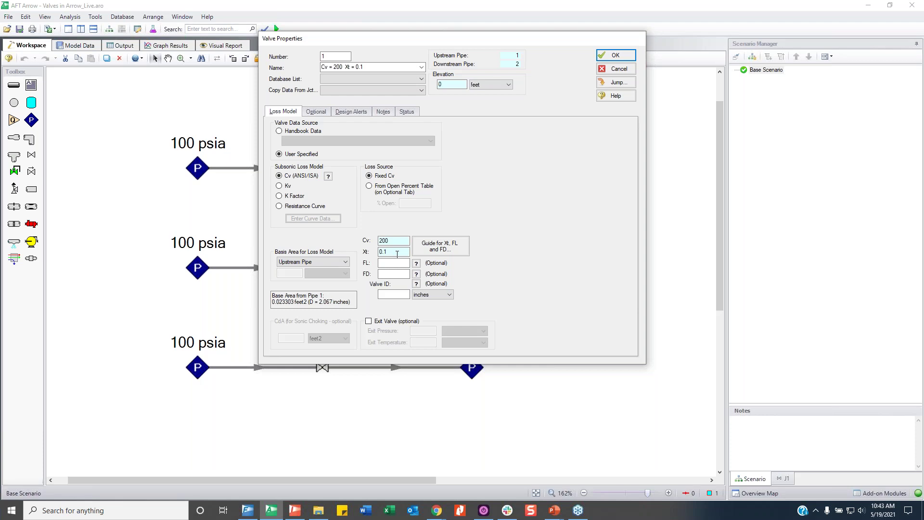
Step: Check valve J1's Xt without changing its properties, and rerun the AFT Arrow Base Scenario, clearing its existing results
left_click(397, 253)
left_click(617, 69)
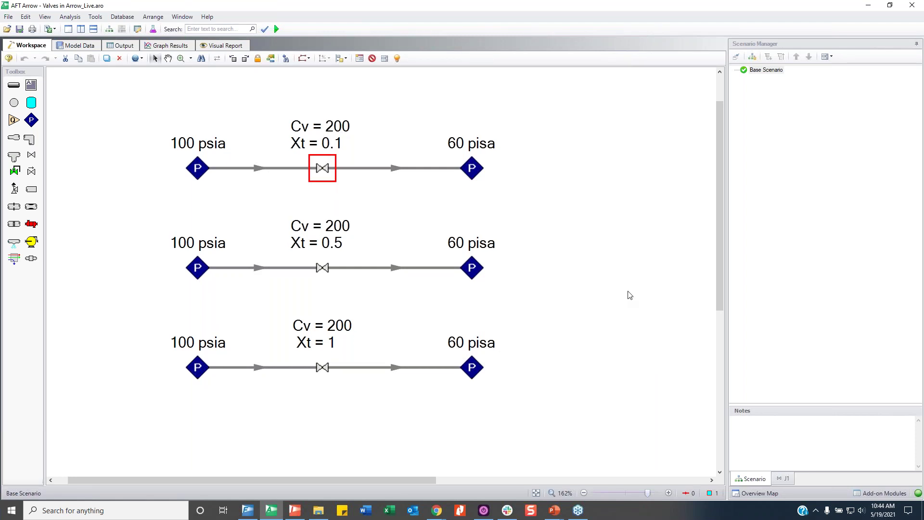
key("ctrl+r")
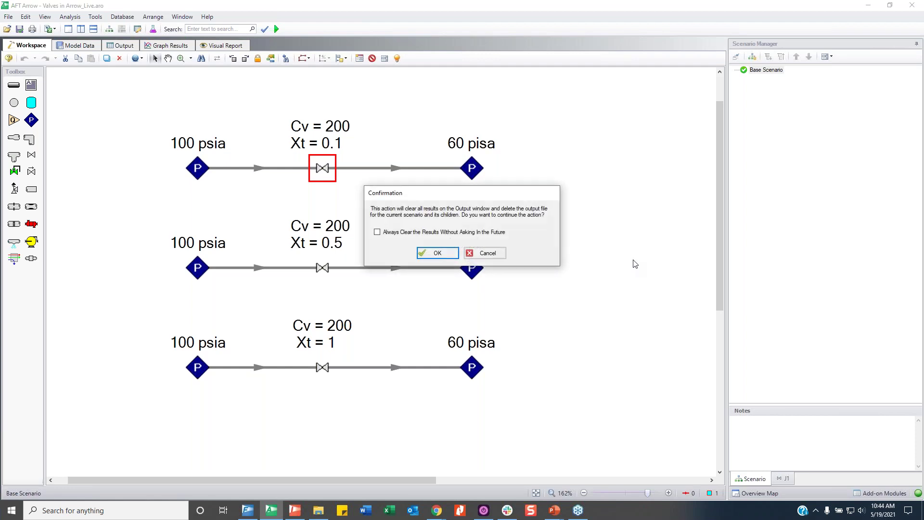
left_click(429, 250)
left_click(587, 368)
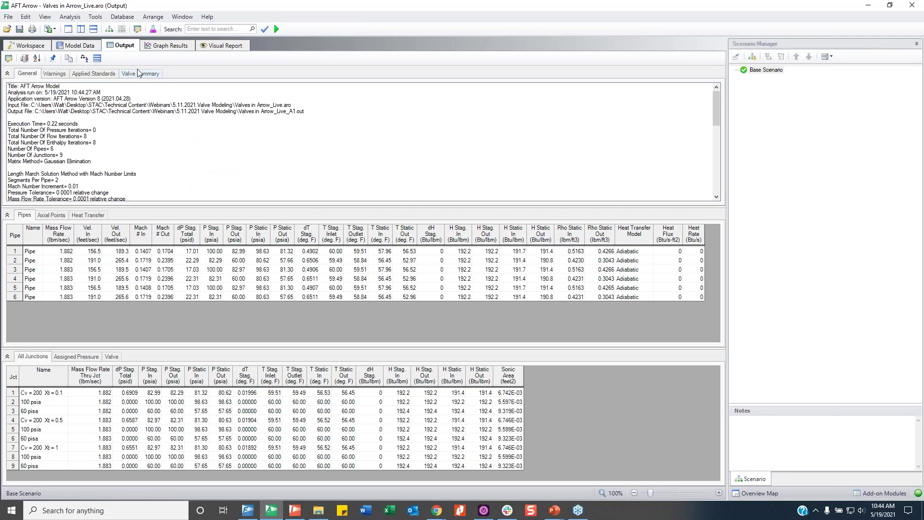
Step: Enlarge the Valve Summary to 210% with the pipe and junction results collapsed, and compare the three valves' static pressure drops
left_click(720, 493)
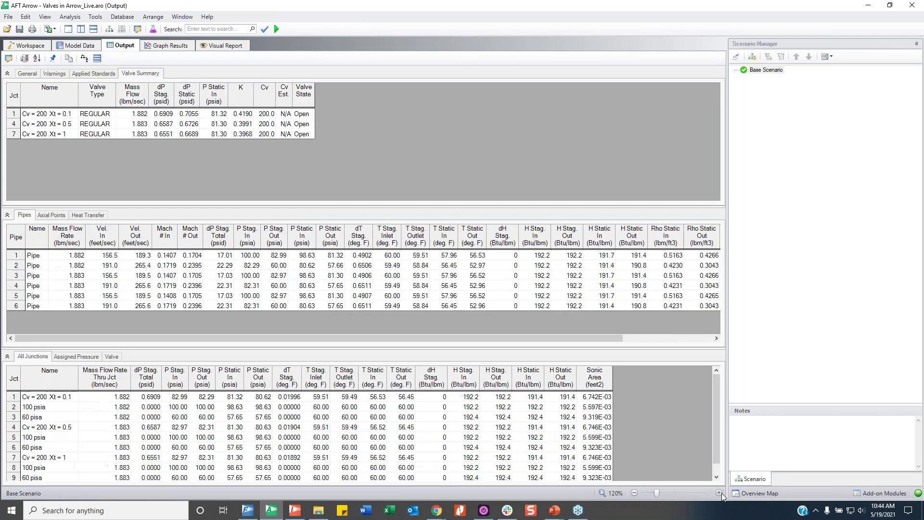
left_click(719, 493)
left_click(719, 493)
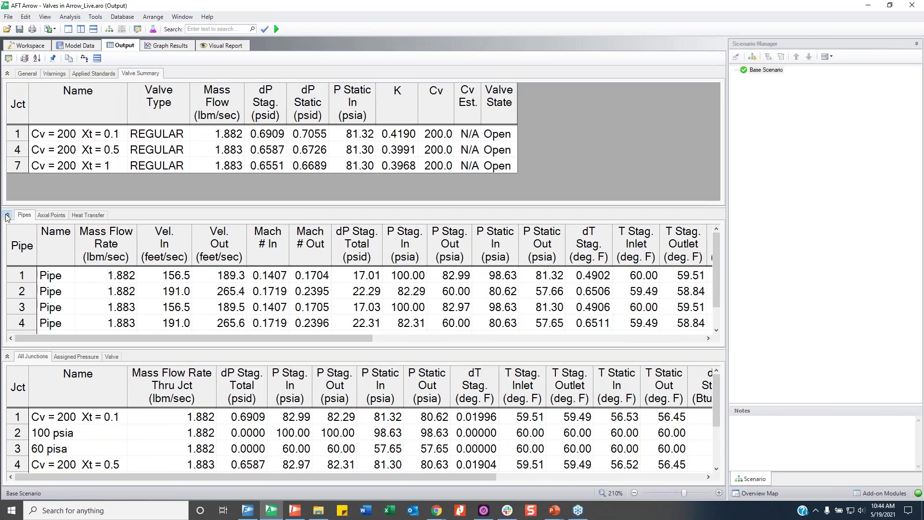
left_click(8, 214)
left_click(7, 230)
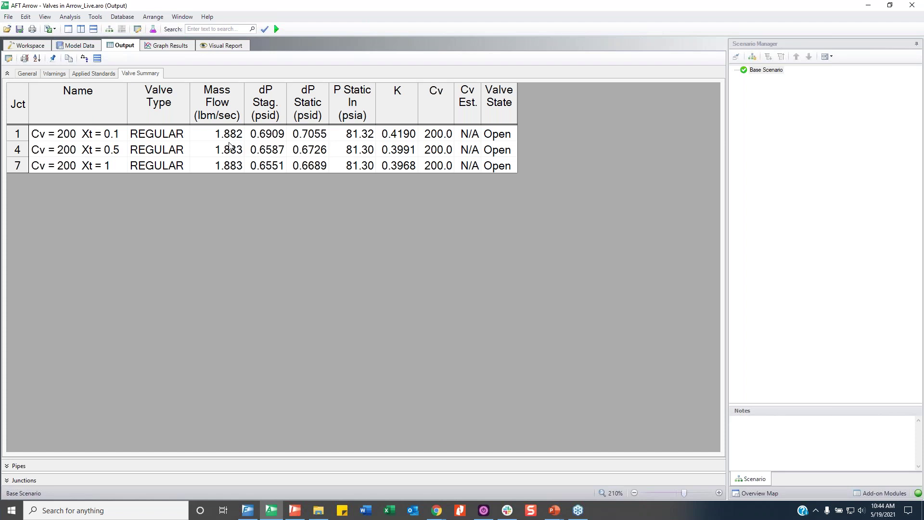
left_click_drag(322, 134, 325, 165)
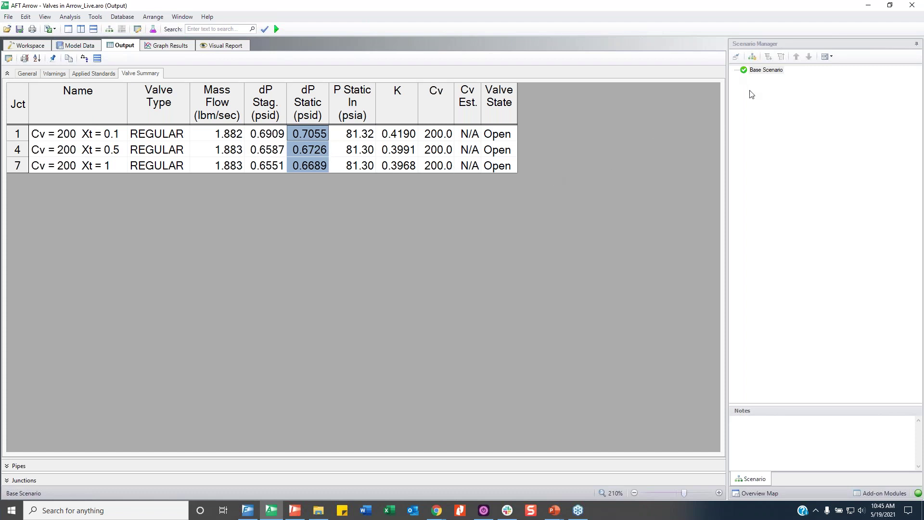
Step: Create a child scenario of the Base Scenario named "Choking, 0.01"
right_click(760, 72)
left_click(792, 93)
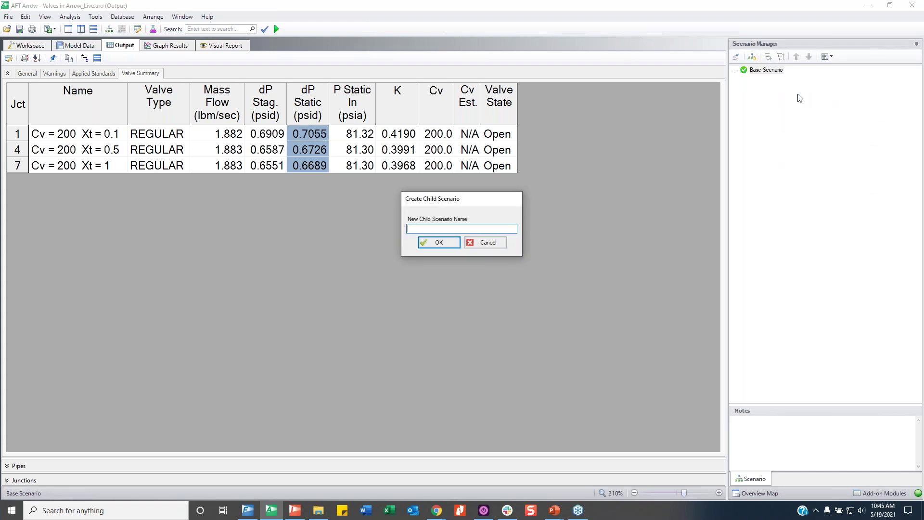
type("Choking, 0.01")
key("Return")
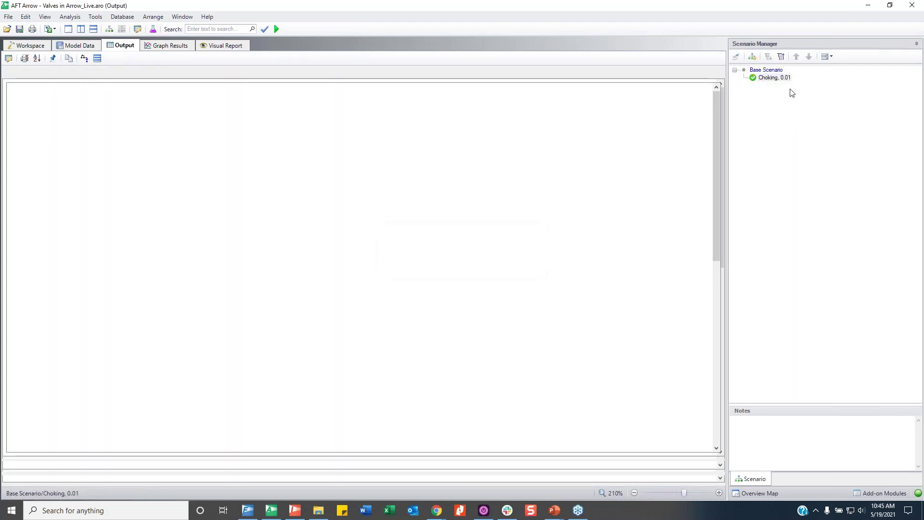
Step: Set valve J1's Xt to 0.01 and rename the valve to "Cv = 200 Xt = 0.01"
left_click(27, 45)
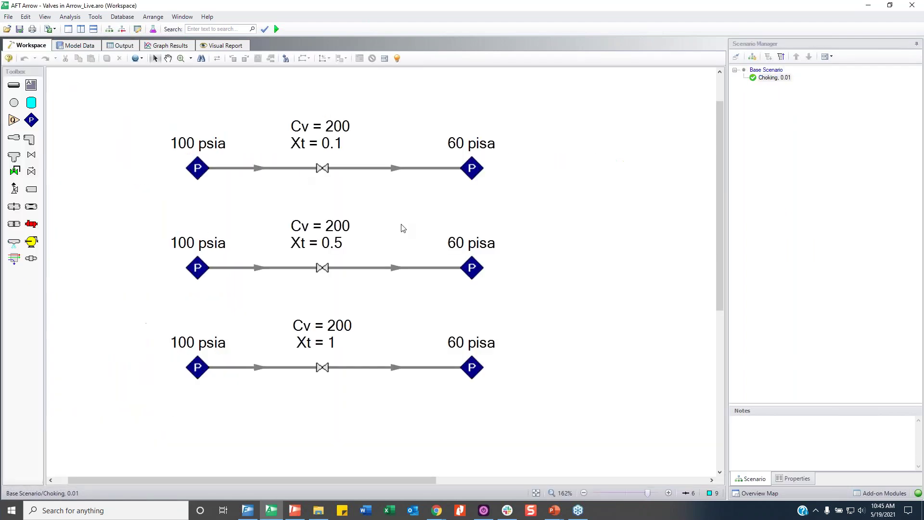
double_click(323, 168)
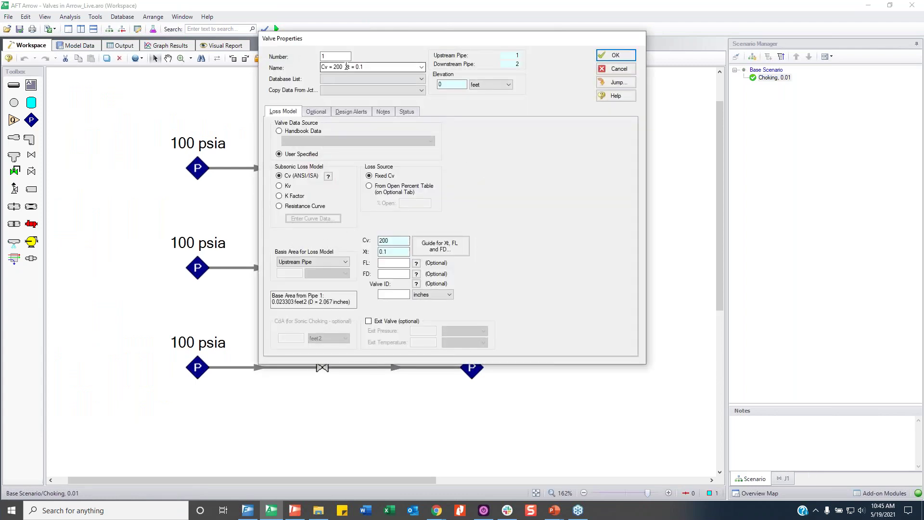
left_click(375, 66)
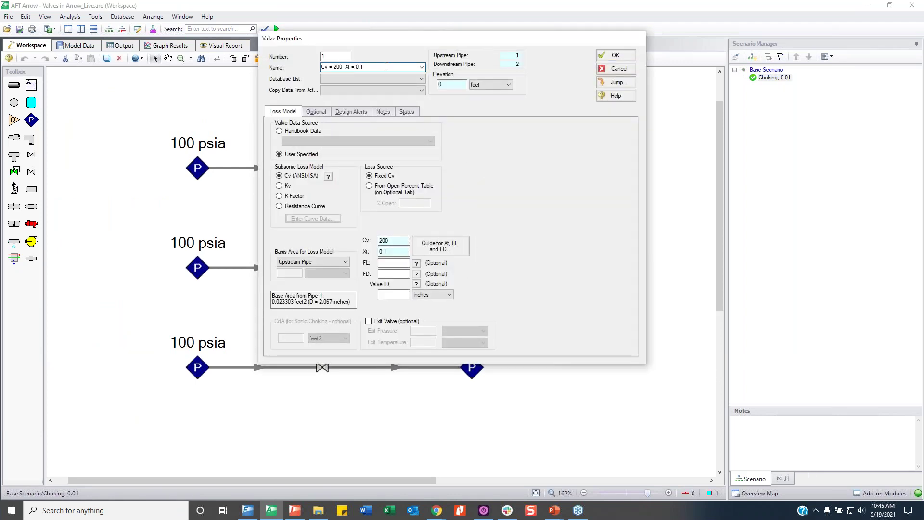
type("0")
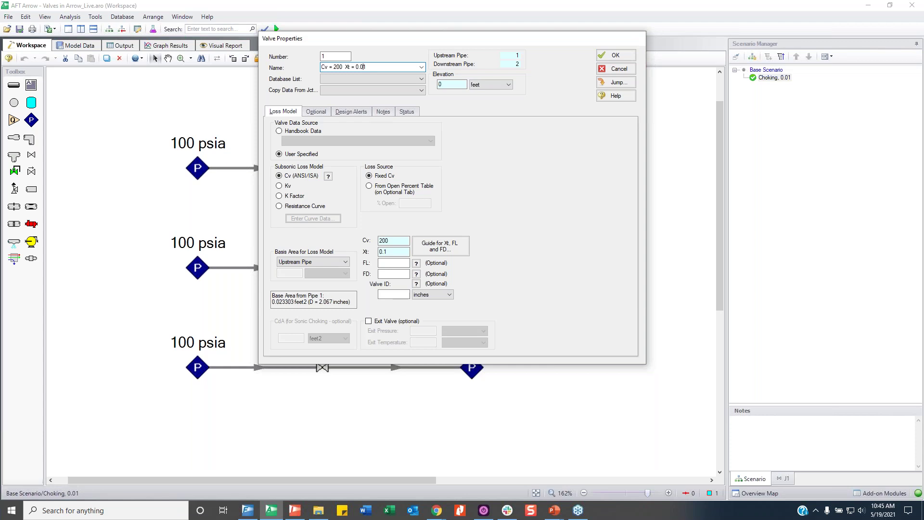
left_click(394, 251)
type("0")
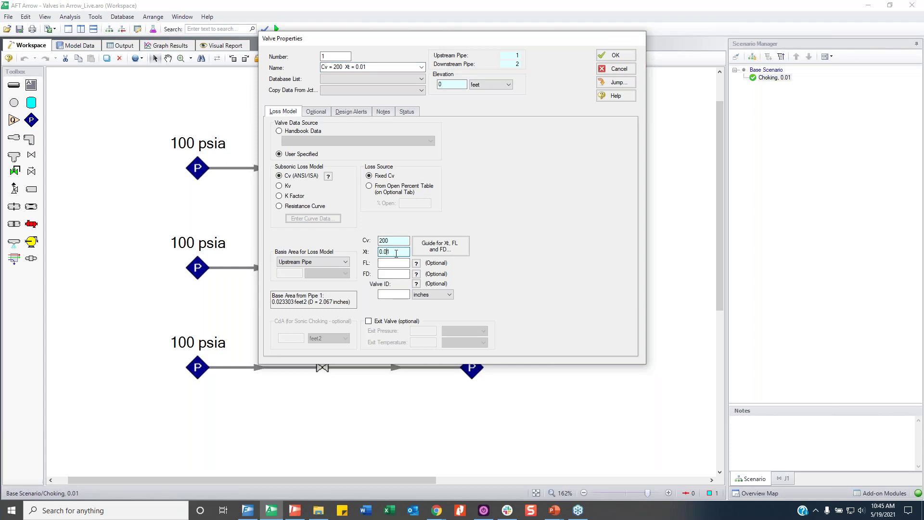
left_click(617, 56)
left_click(427, 203)
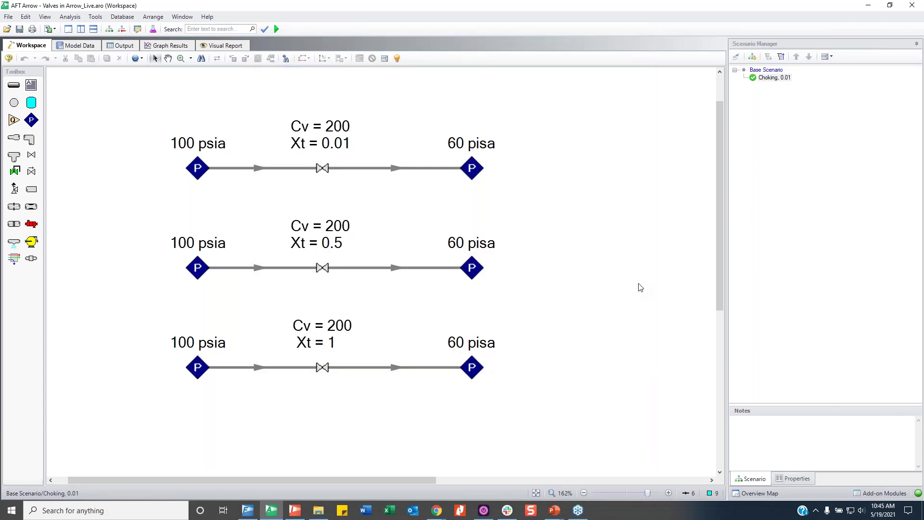
Step: Run the "Choking, 0.01" scenario and read its Sonic Choking report
key("ctrl+r")
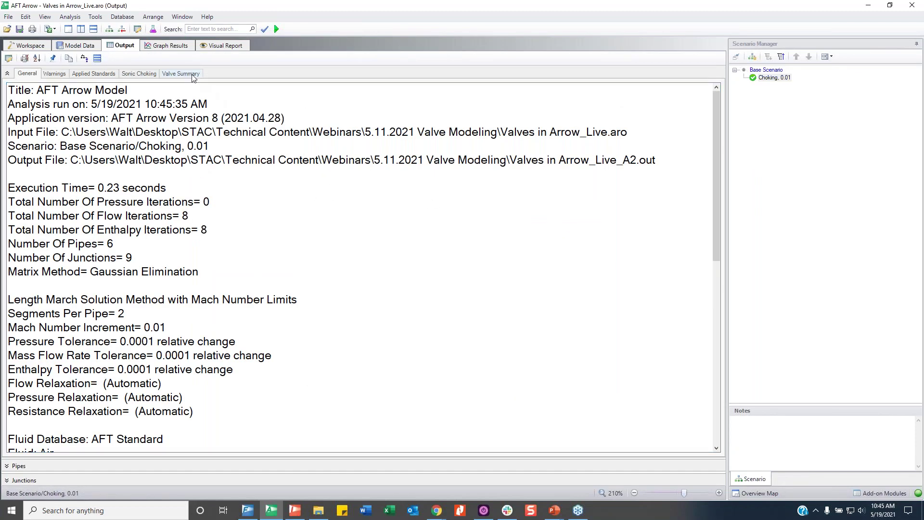
left_click(192, 76)
left_click(146, 77)
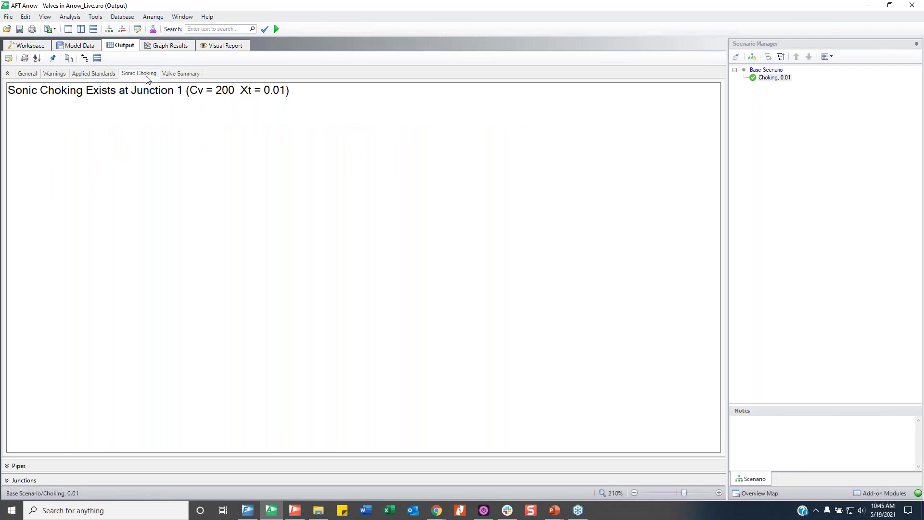
left_click(98, 94)
Step: Examine J1's stagnation and static pressure drops and mass flow in the Valve Summary, and compare Cv across the three valves
left_click(182, 74)
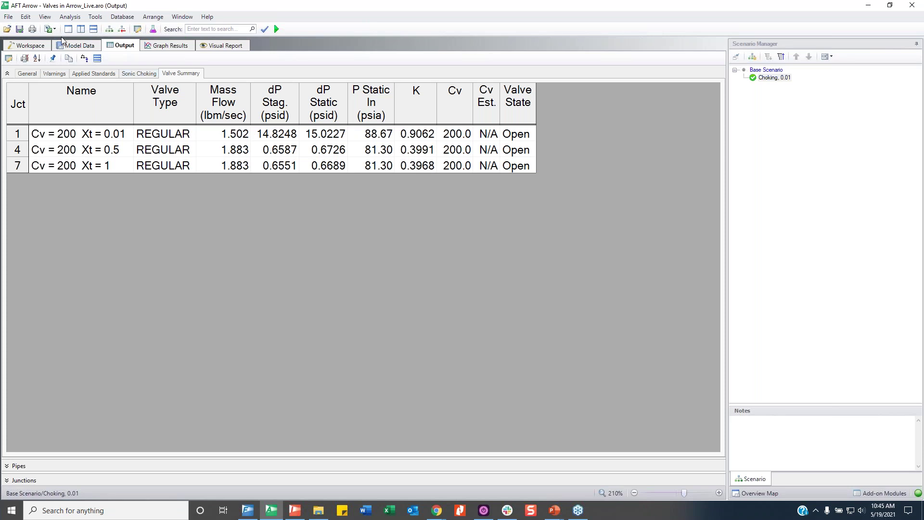
left_click(28, 46)
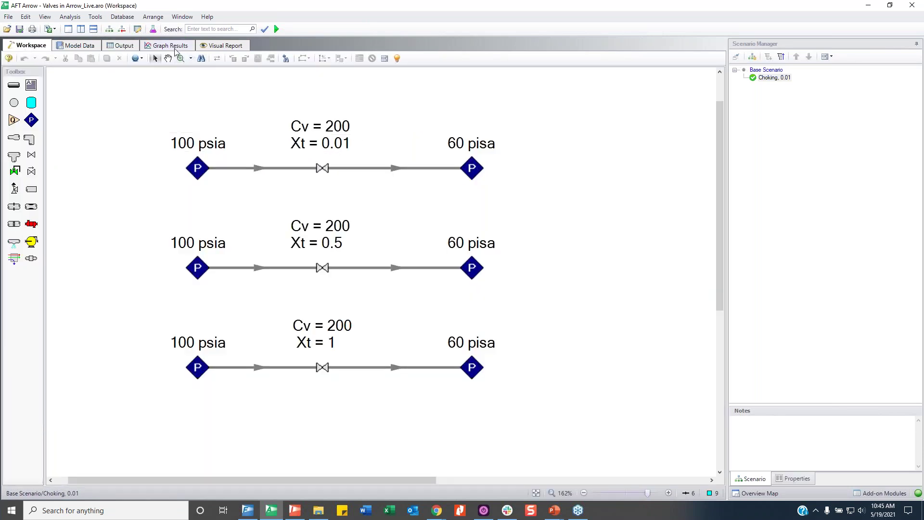
left_click(129, 47)
left_click_drag(271, 140, 333, 143)
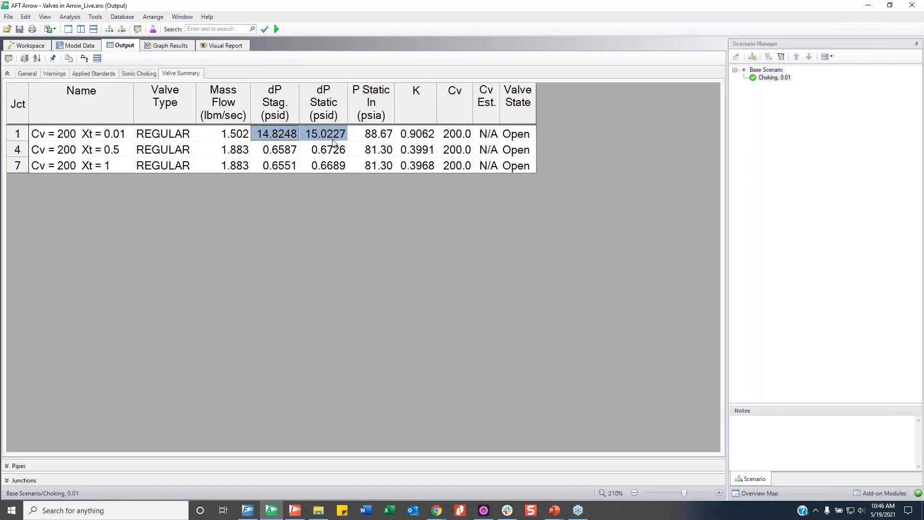
left_click(288, 143)
left_click(322, 139)
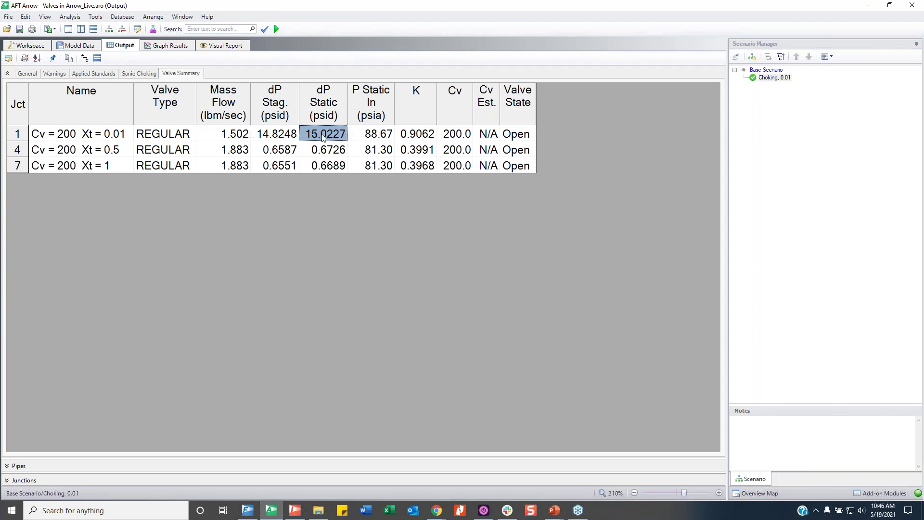
left_click(234, 140)
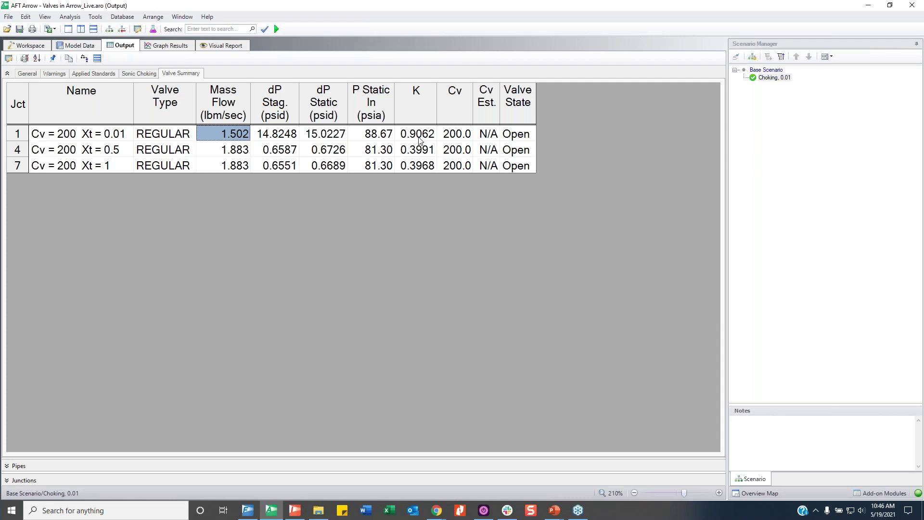
left_click_drag(455, 138, 456, 174)
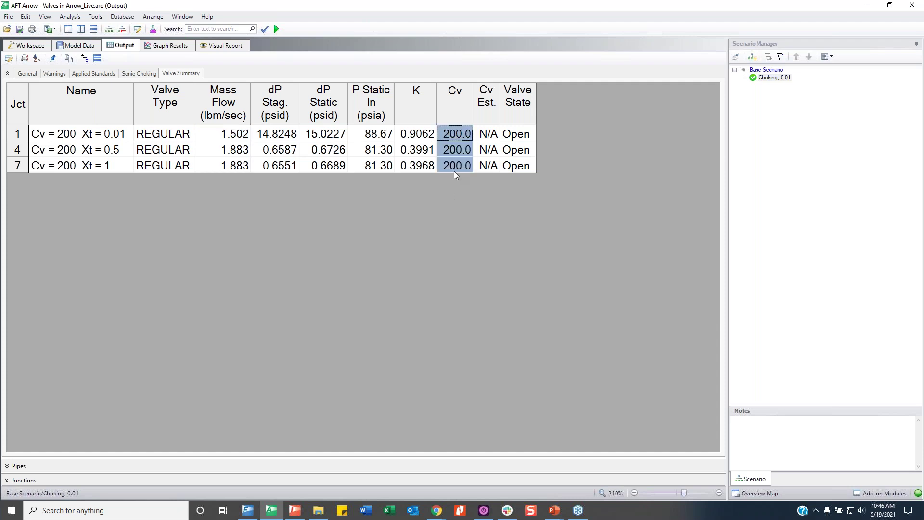
left_click(453, 167)
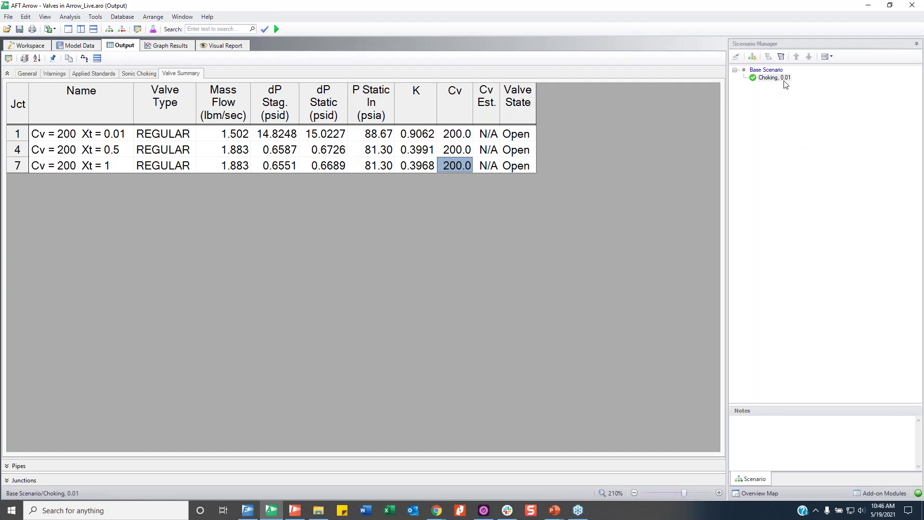
Step: Open the guide table for Xt, FL and FD from valve J1's properties and reposition its window for reading
left_click(32, 47)
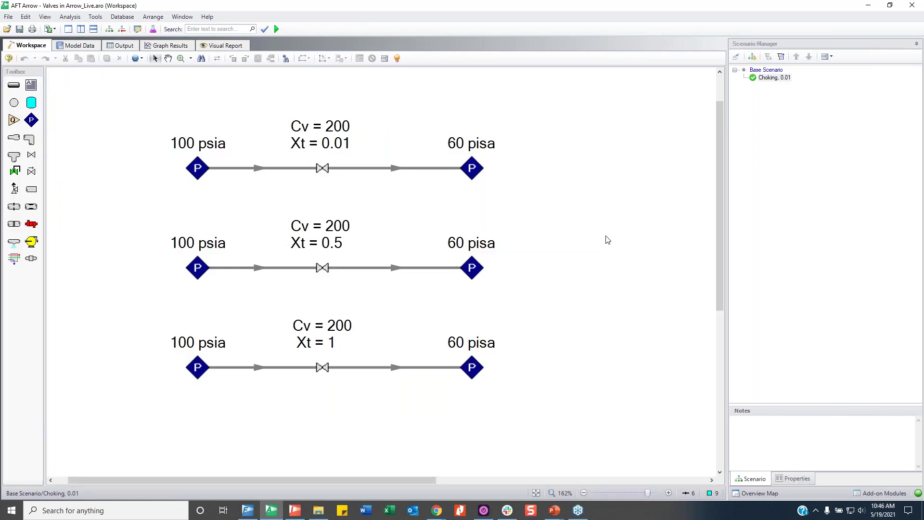
left_click(324, 171)
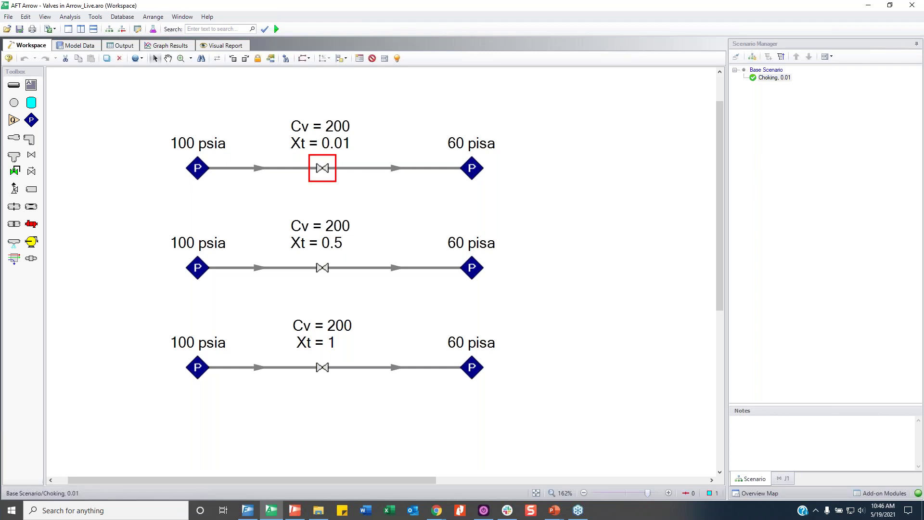
double_click(323, 170)
left_click(458, 245)
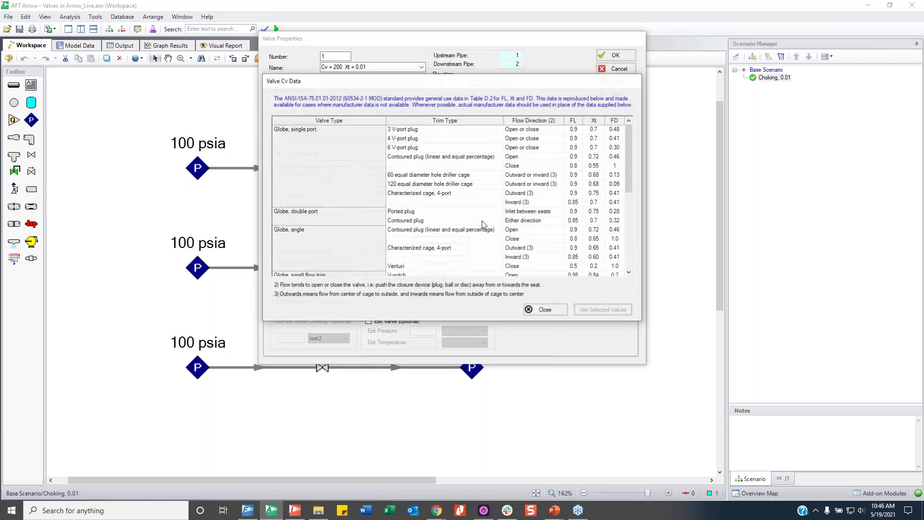
left_click_drag(527, 82, 480, 48)
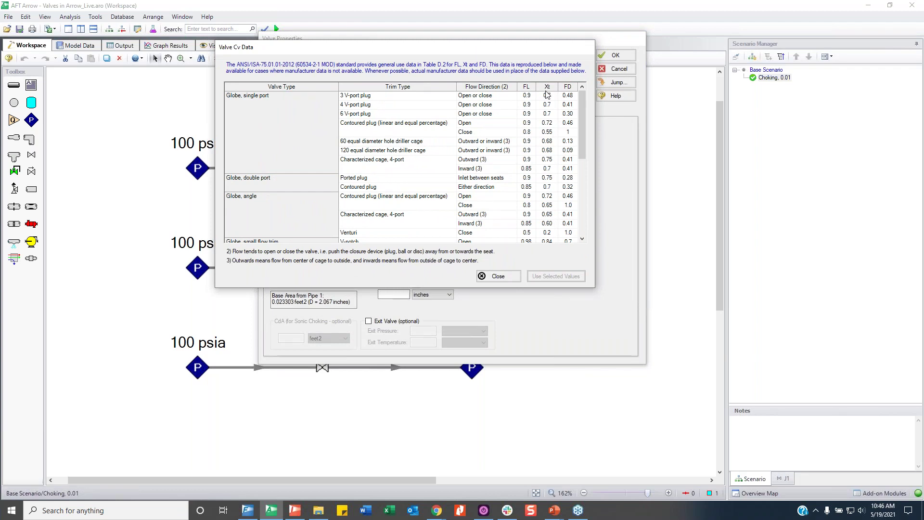
Step: Examine the Xt values for the globe, rotary, butterfly and ball valves in the guide table, and leave valve J1 without changing it
left_click_drag(547, 96, 548, 105)
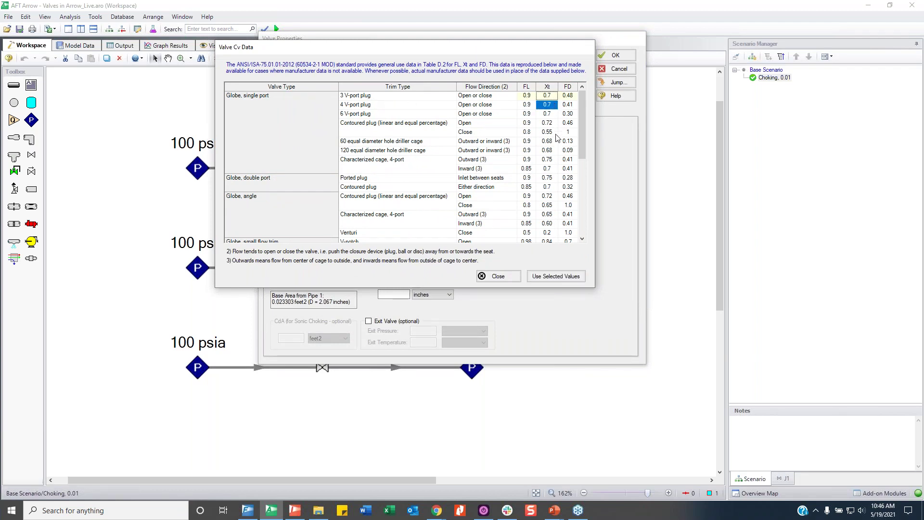
scroll(557, 137, "down", 3)
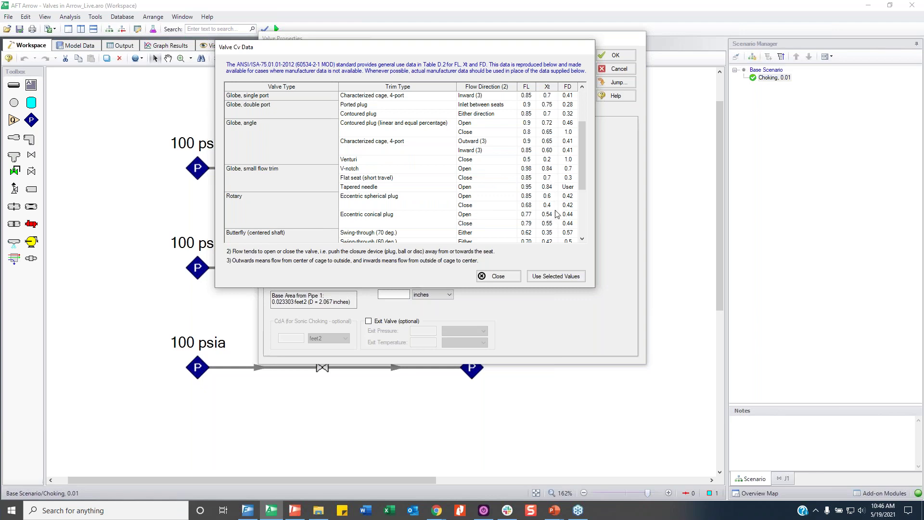
left_click(549, 161)
scroll(583, 185, "down", 4)
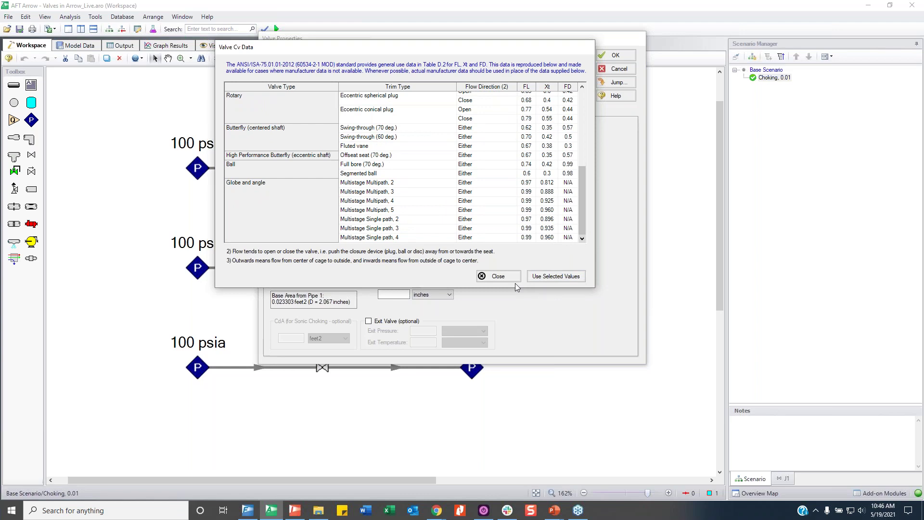
scroll(540, 239, "up", 4)
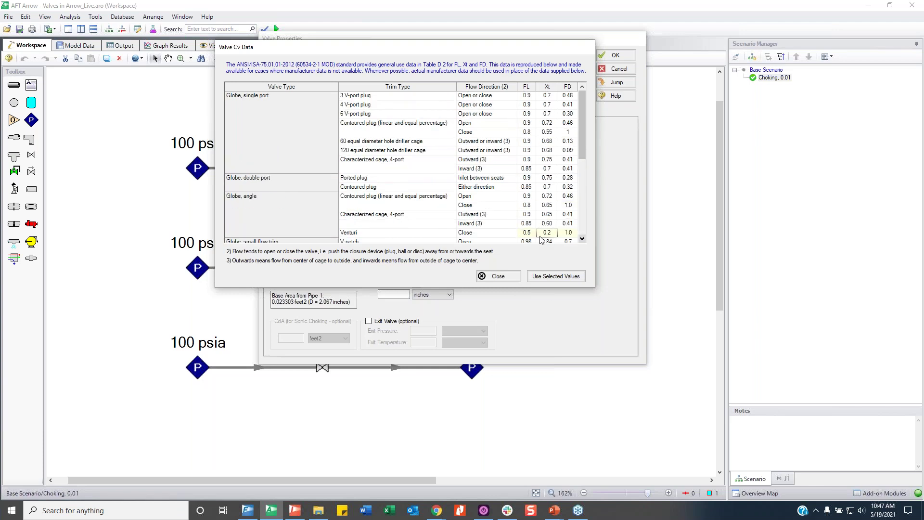
left_click(498, 276)
left_click(620, 72)
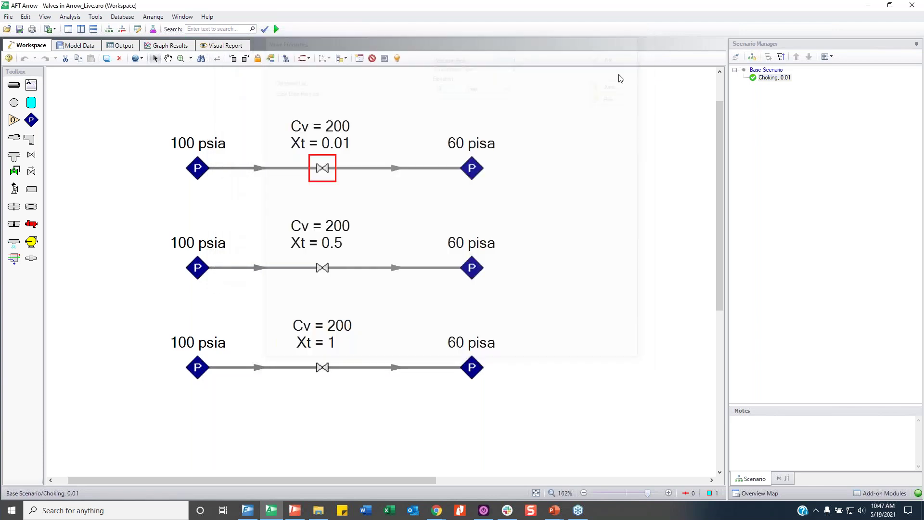
left_click(574, 190)
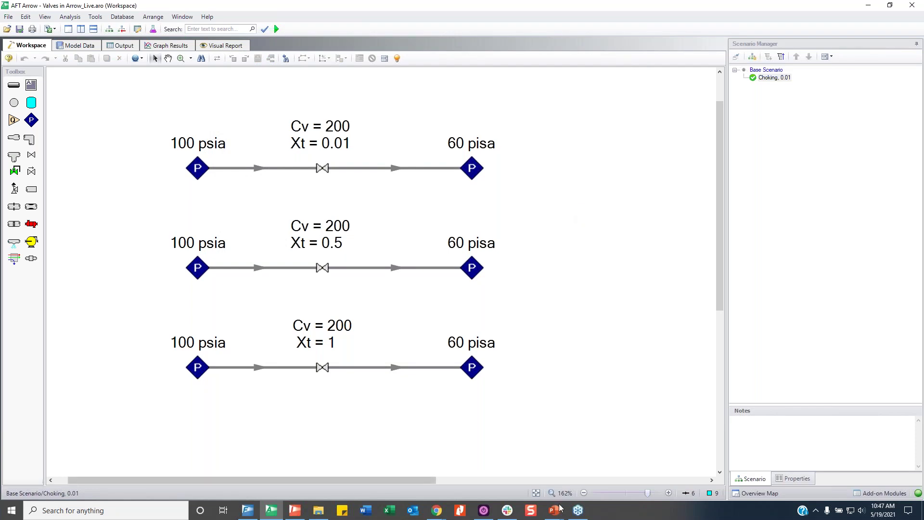
Step: Switch to the PowerPoint slide show and advance to the "Valves in Impulse" slide
mouse_move(552, 508)
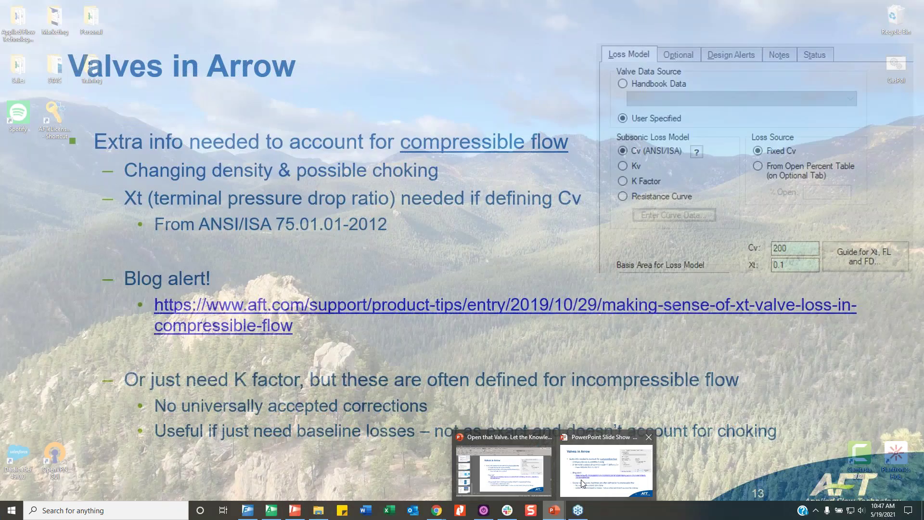
left_click(581, 483)
left_click(573, 397)
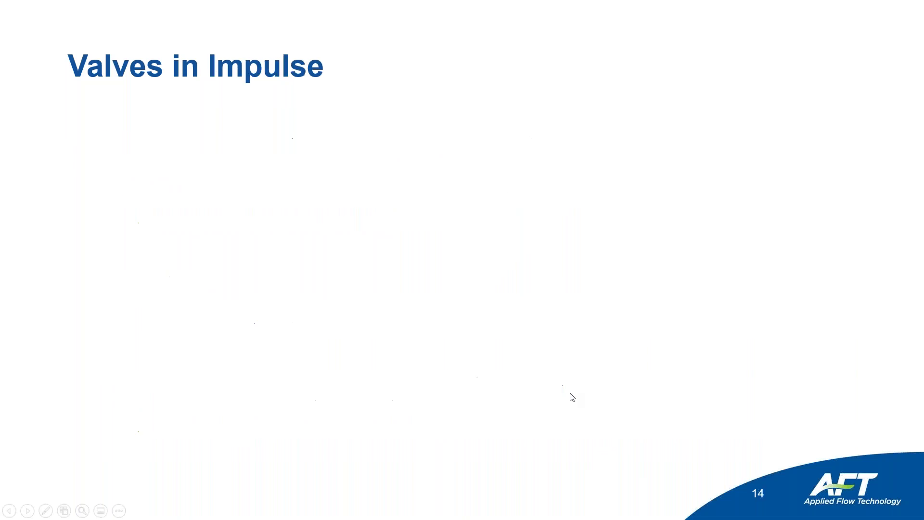
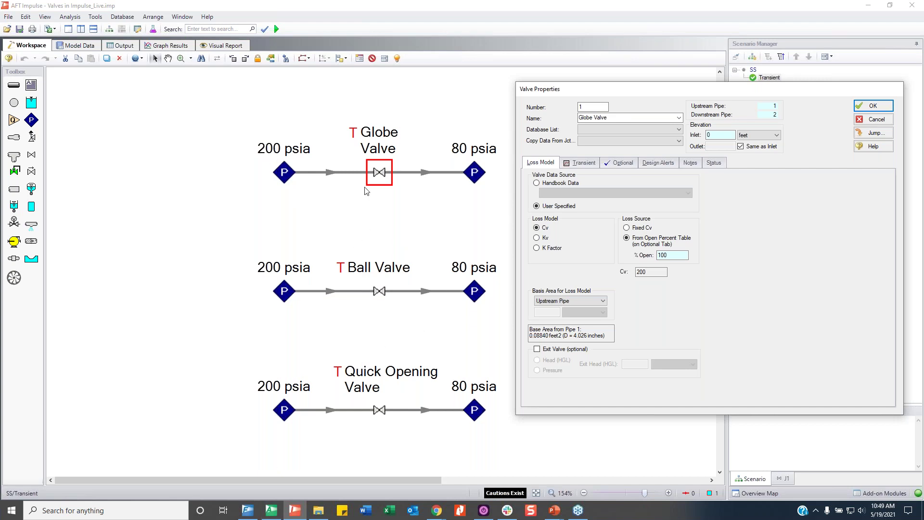
Step: Review the globe valve's transient Cv table and view the graph of its Cv versus open percentage data
left_click(584, 164)
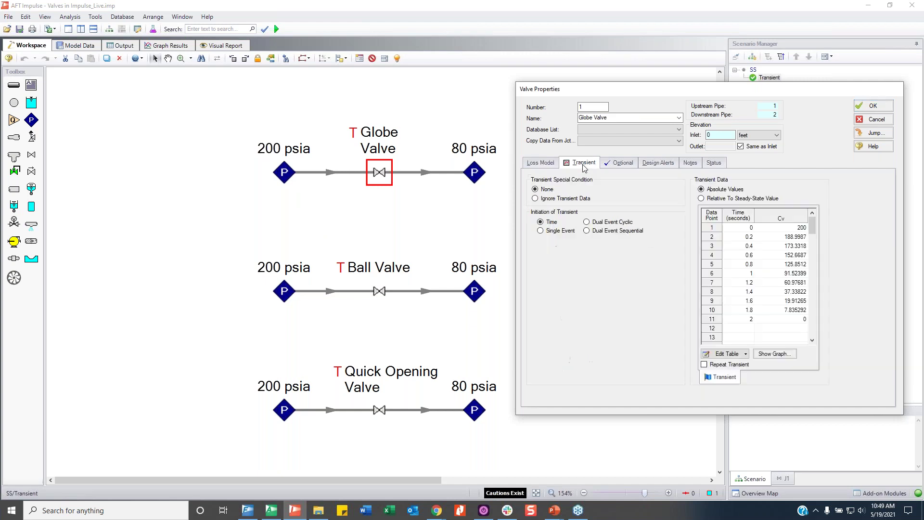
left_click(748, 320)
left_click(624, 163)
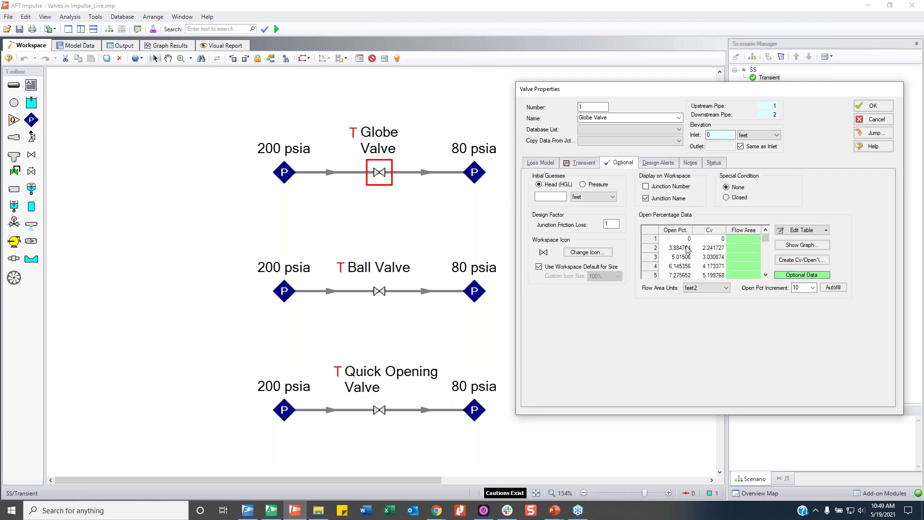
left_click(802, 246)
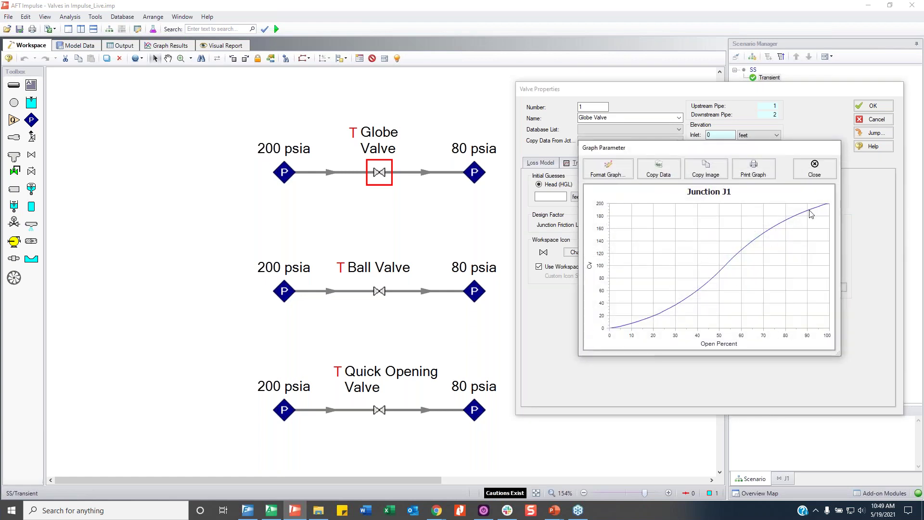
left_click(815, 168)
Step: View the graph of the globe valve's transient Cv data over time
key("ctrl+shift+Tab")
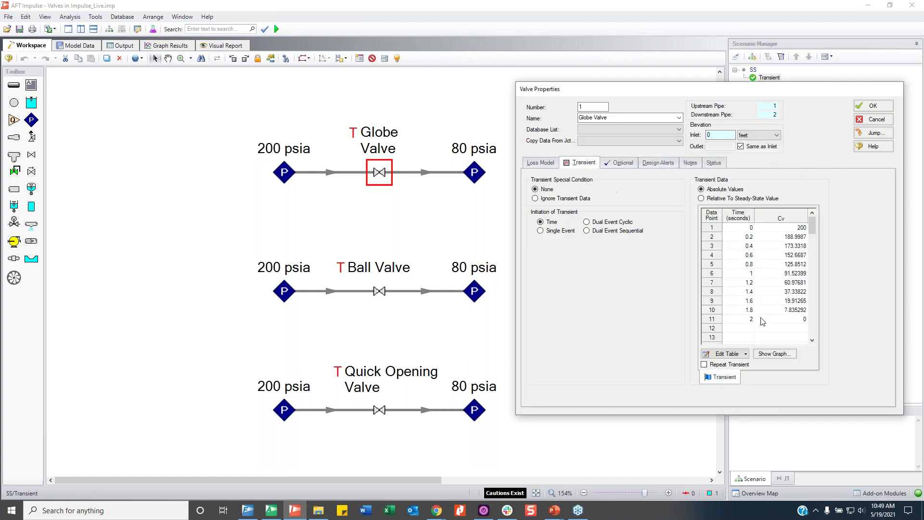
left_click(774, 354)
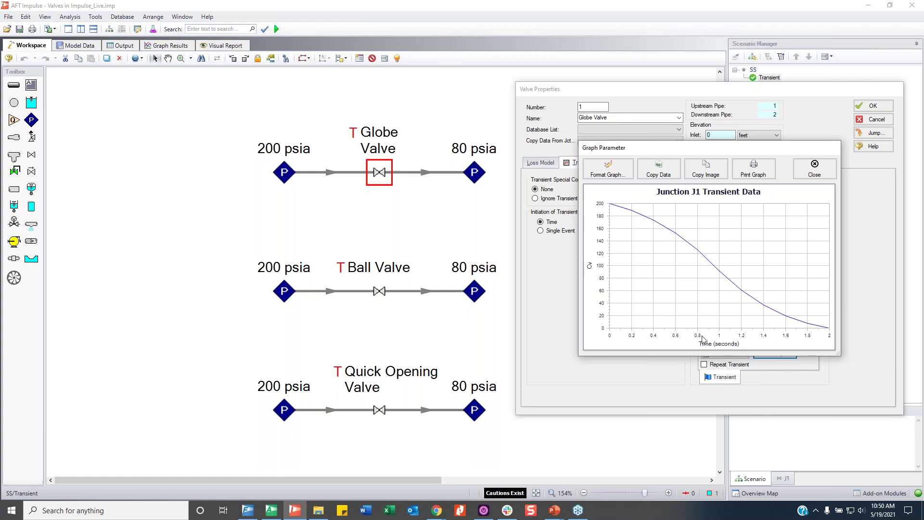
left_click(815, 168)
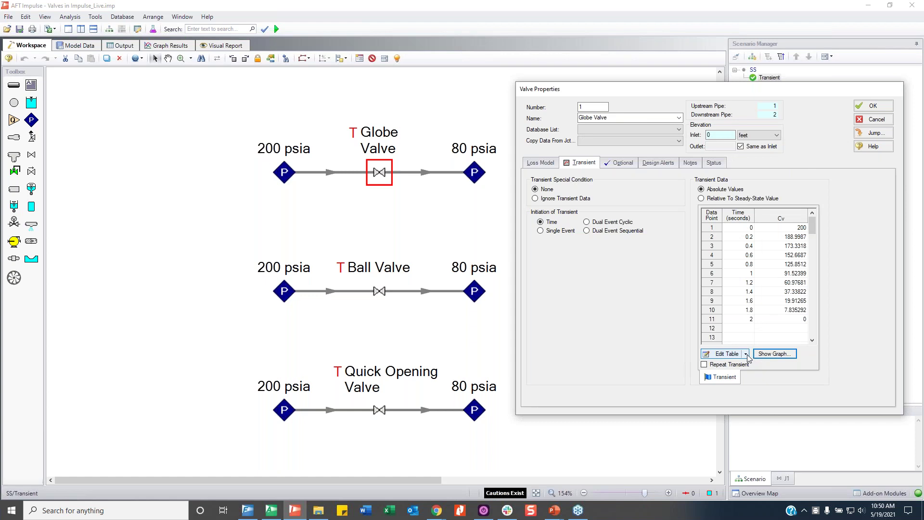
Step: Create Cv vs. time data from the globe valve's open percent table, using a 2-second duration, 0.2-second increment and Closing transient type
left_click(747, 355)
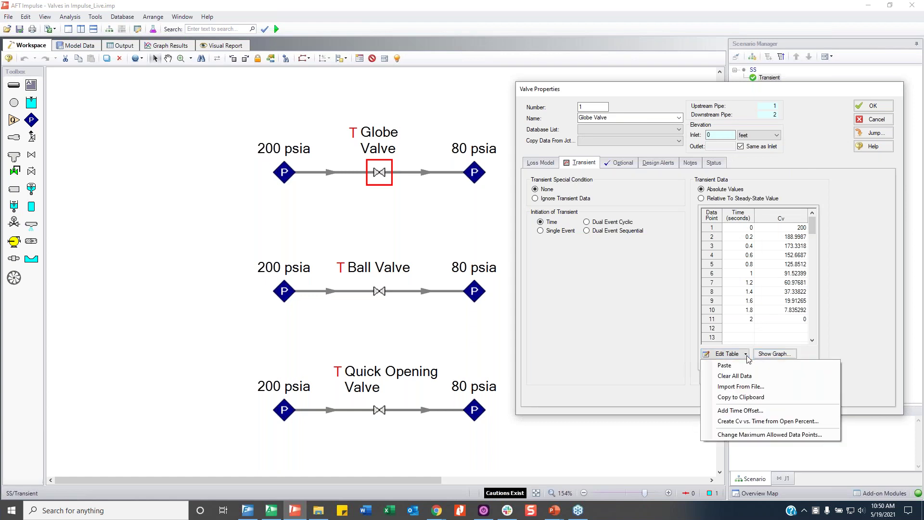
left_click(783, 422)
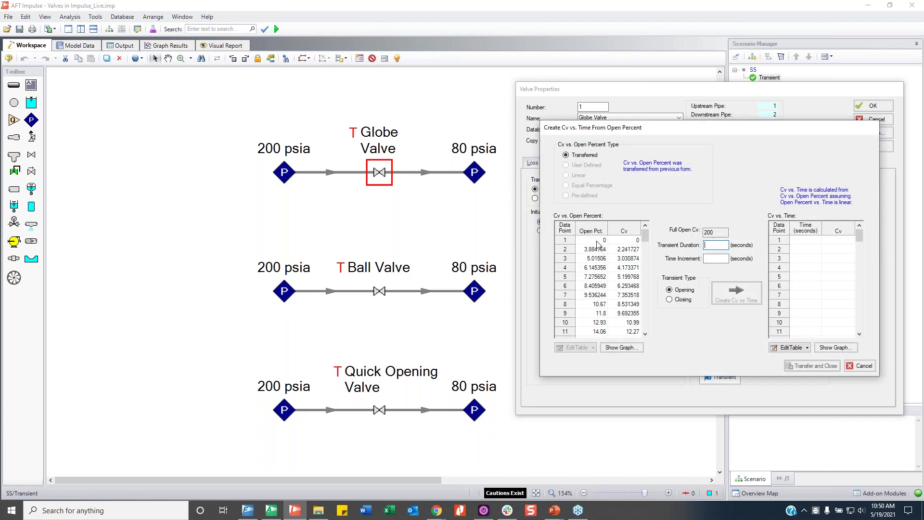
type("2")
left_click(716, 259)
type("0.2")
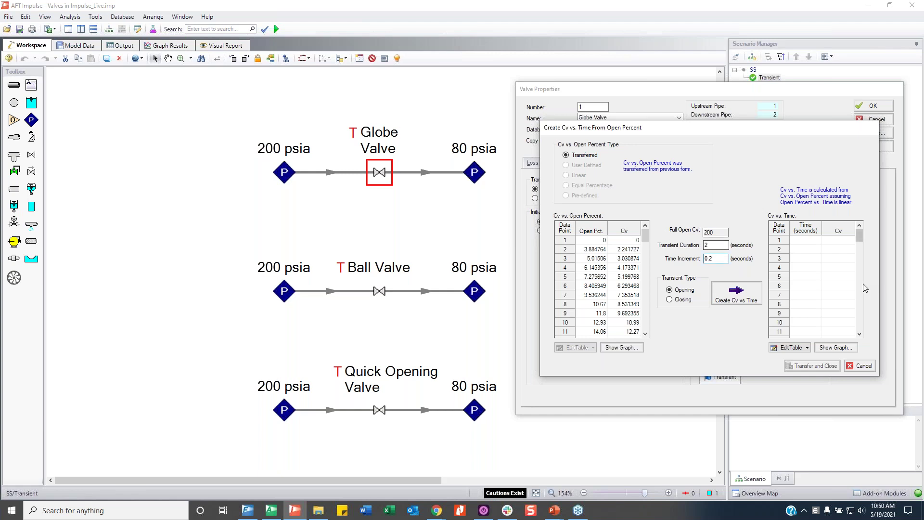
left_click(676, 301)
left_click(737, 294)
Step: Graph the generated Cv vs. time data and leave the globe valve's properties without keeping changes
left_click(836, 347)
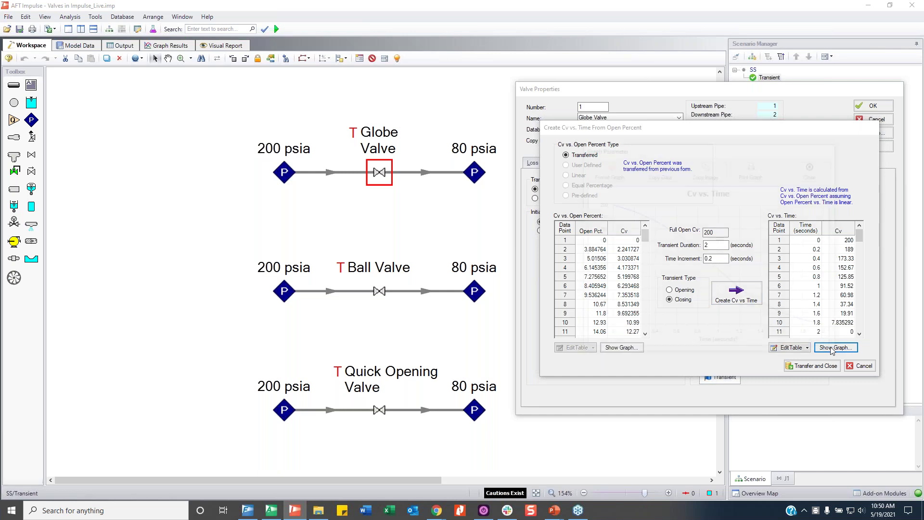
left_click(811, 169)
left_click(813, 366)
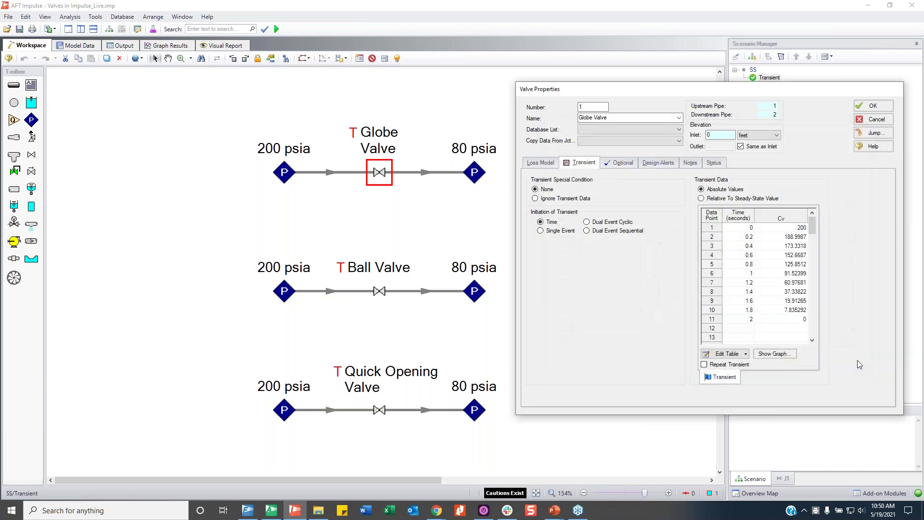
left_click(880, 120)
Step: View the graph of the ball valve's transient Cv data and leave its properties unchanged
double_click(382, 293)
left_click(355, 143)
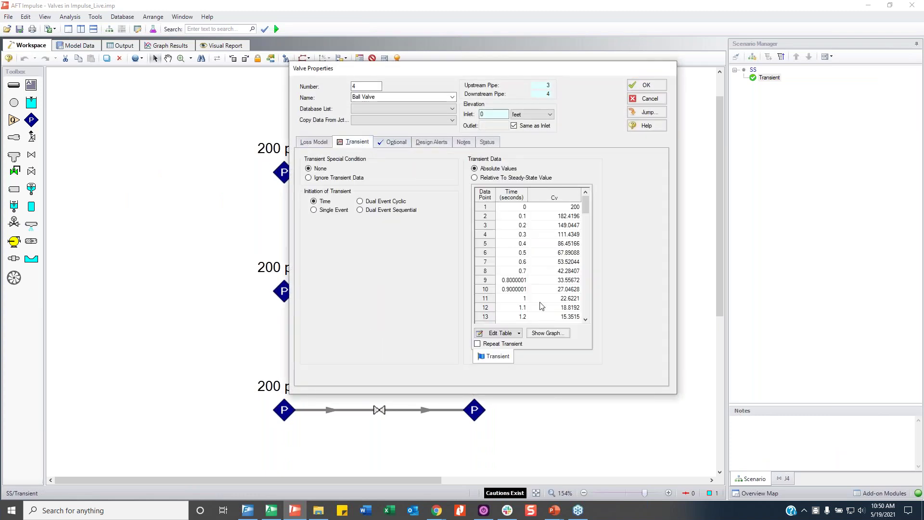
left_click(547, 331)
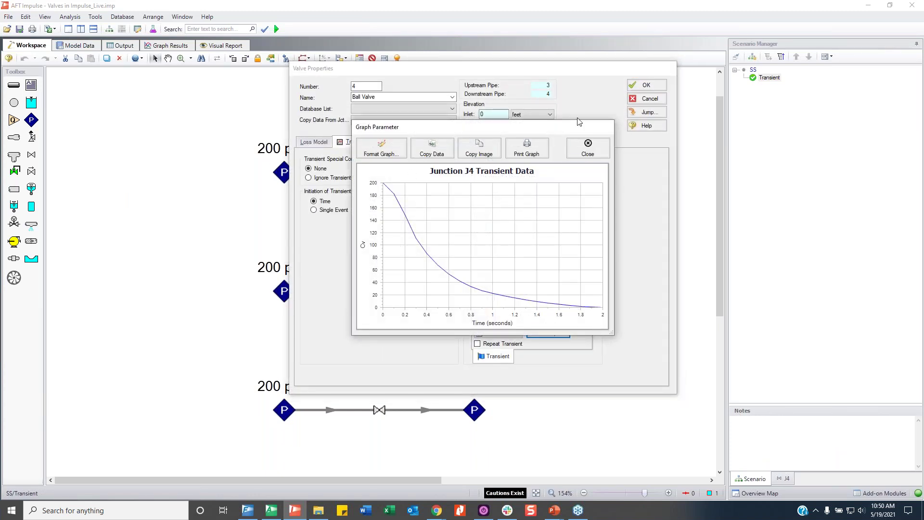
left_click(648, 100)
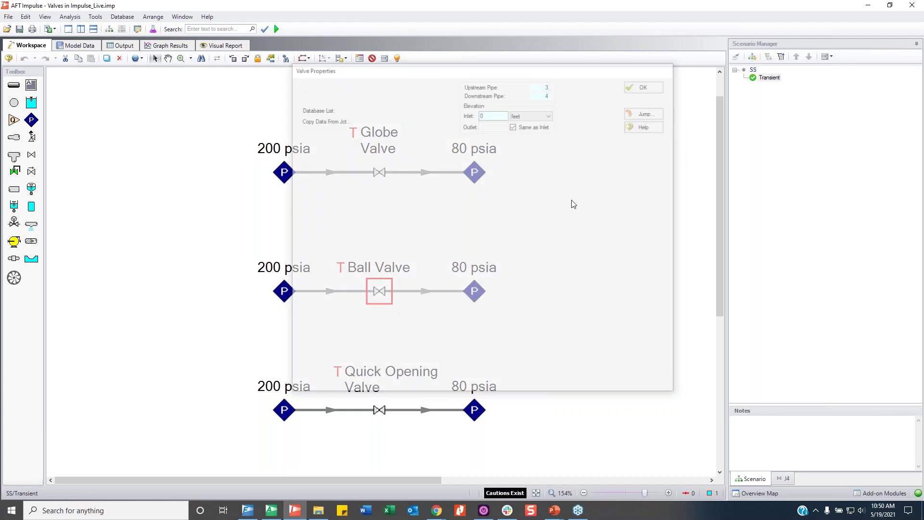
Step: View the graph of the quick opening valve's transient Cv data and return to the cleared workspace
double_click(379, 411)
left_click(352, 218)
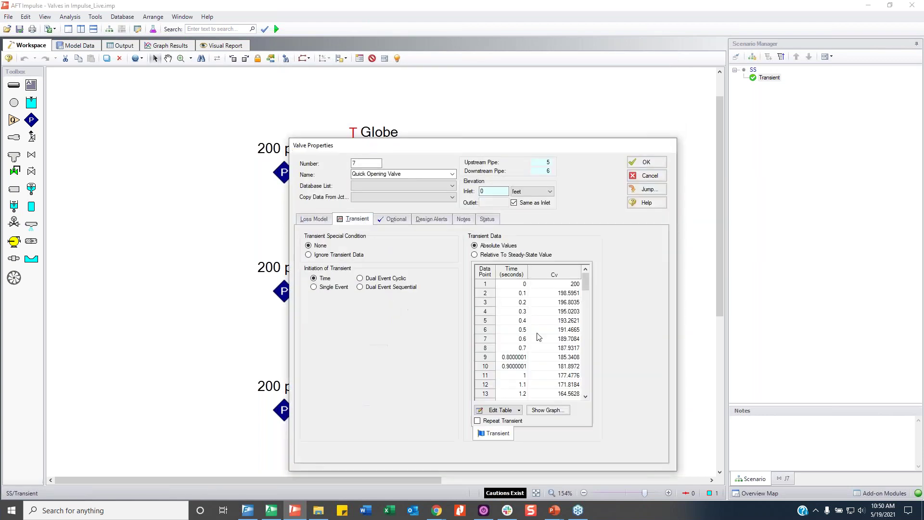
left_click(548, 410)
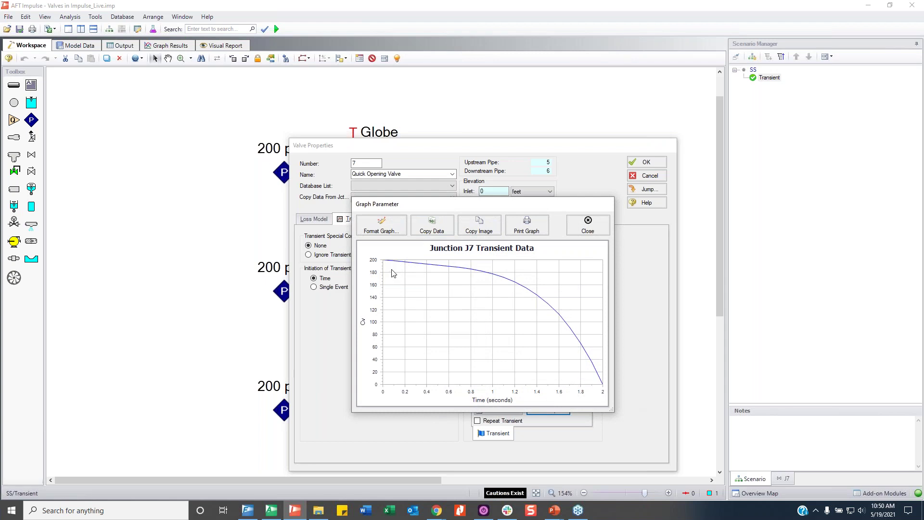
left_click(588, 224)
key("Escape")
left_click(613, 217)
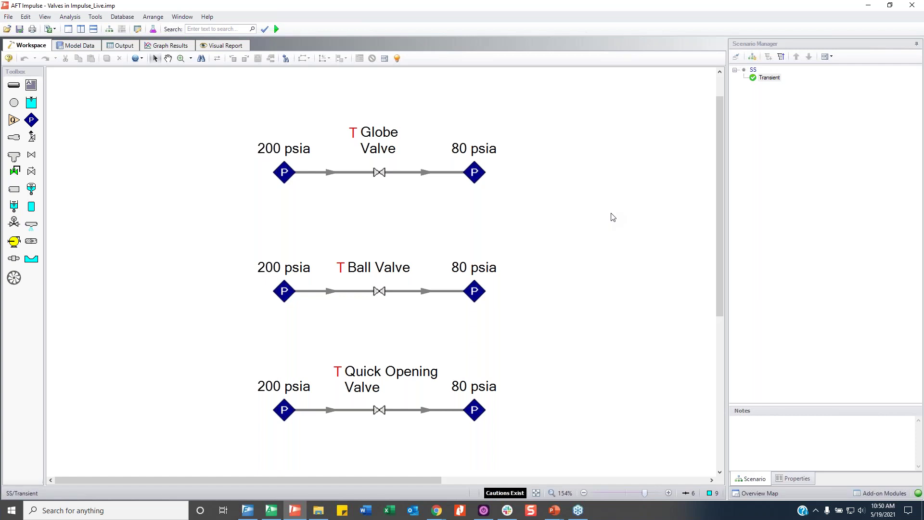
Step: Load and compare the saved graphs "P & Q transient at Valve", "Valve Cv & Q Transient" and "Liquid Column Separation"
left_click(180, 45)
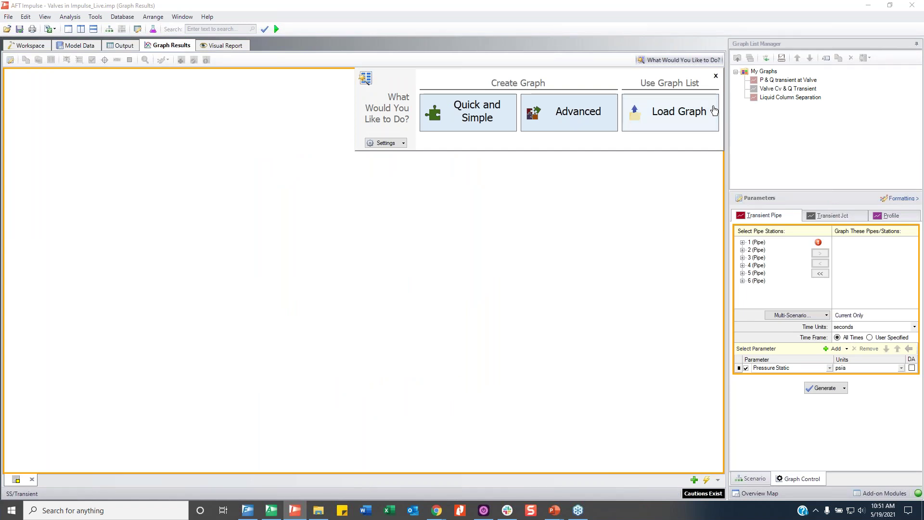
left_click(716, 76)
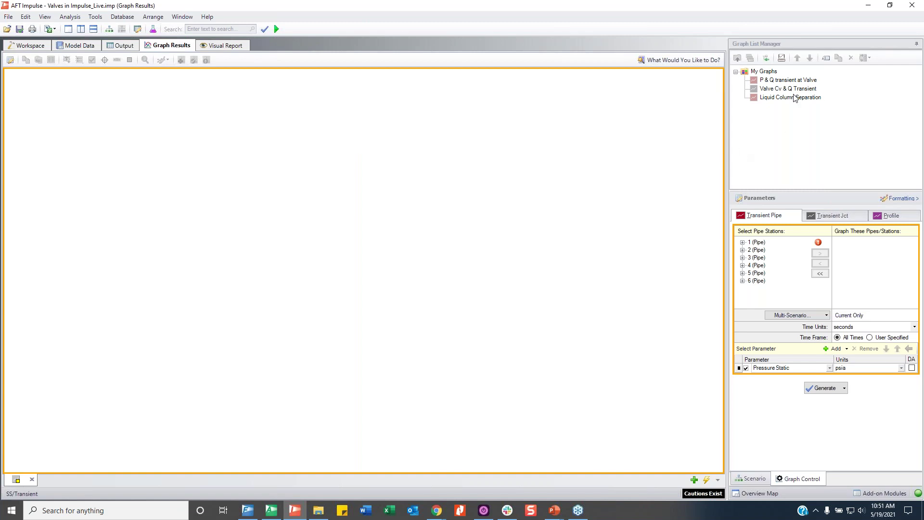
double_click(794, 80)
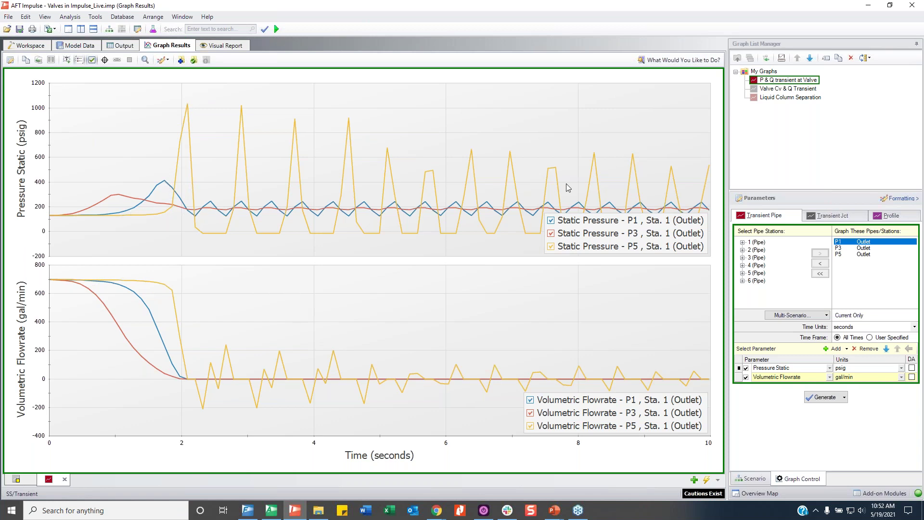
left_click(798, 90)
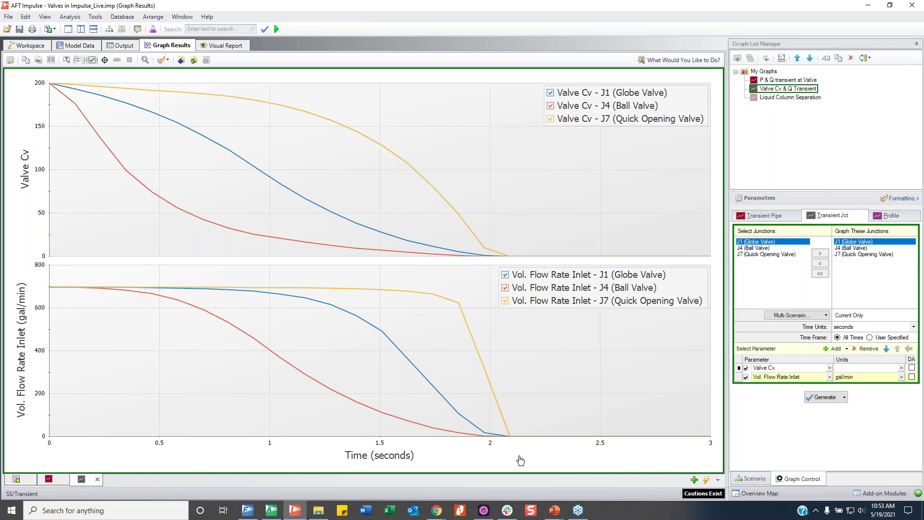
left_click(786, 98)
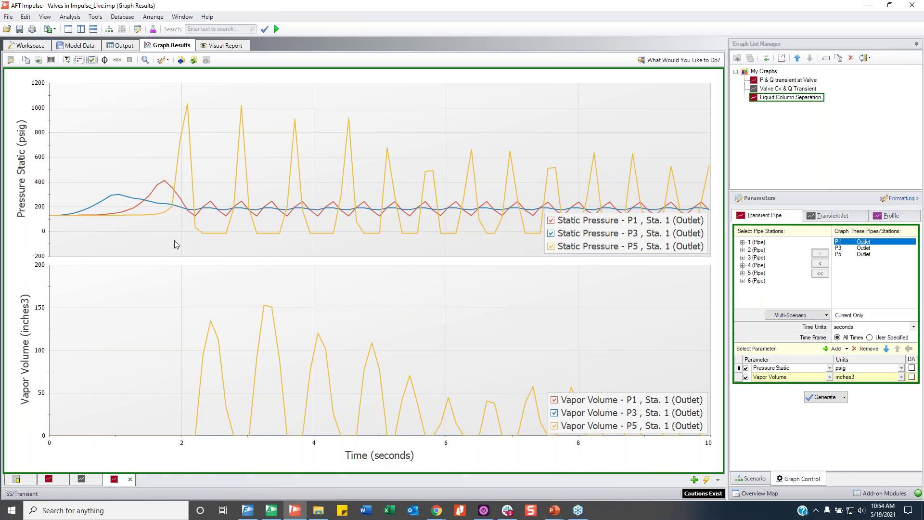
Step: Go back to the workspace, switch to the PowerPoint slide show and reveal the first bullet of "Resources to Keep You Sharp!"
left_click(30, 46)
mouse_move(555, 511)
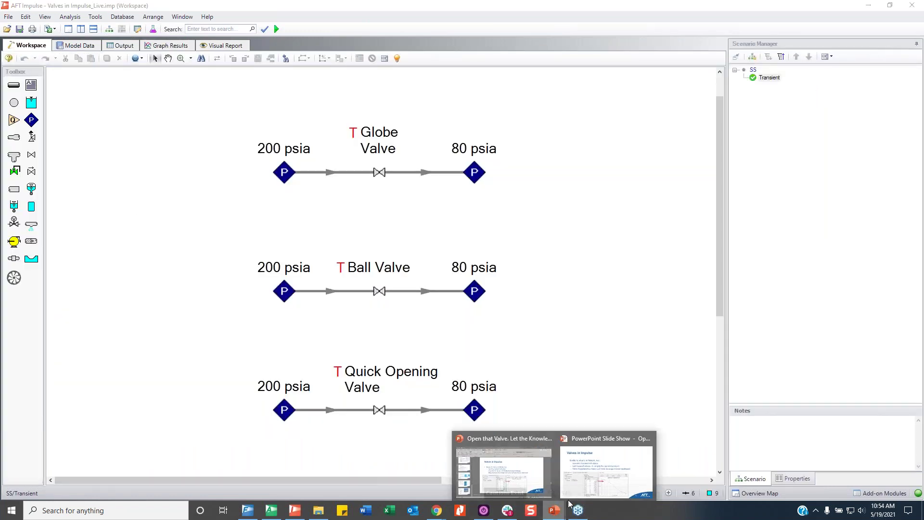
left_click(602, 465)
key("Right")
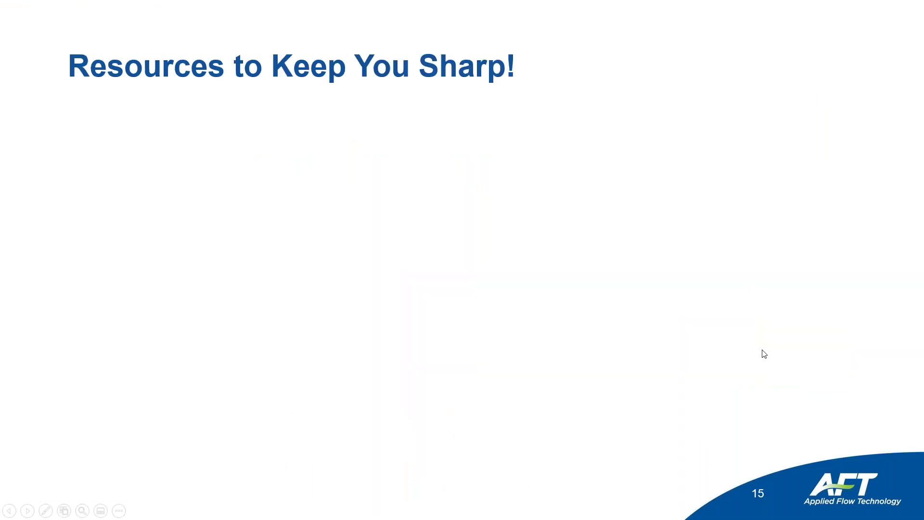
key("Right")
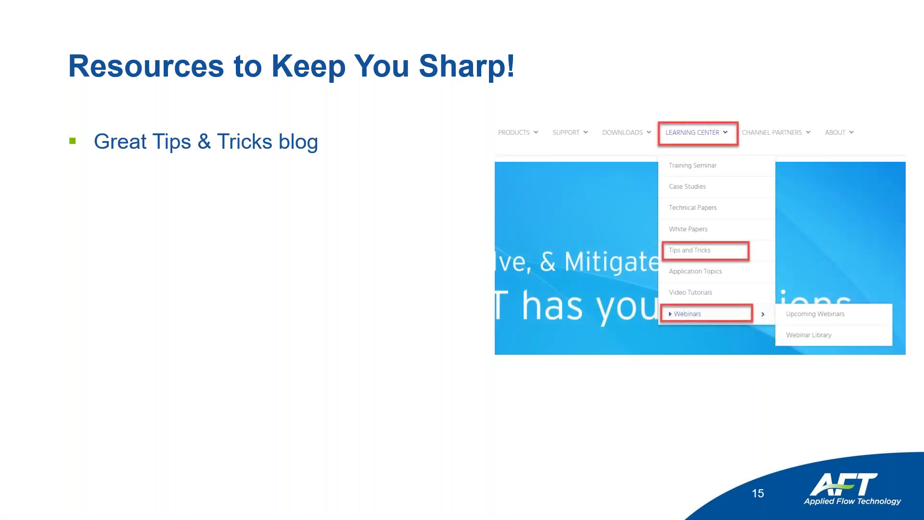